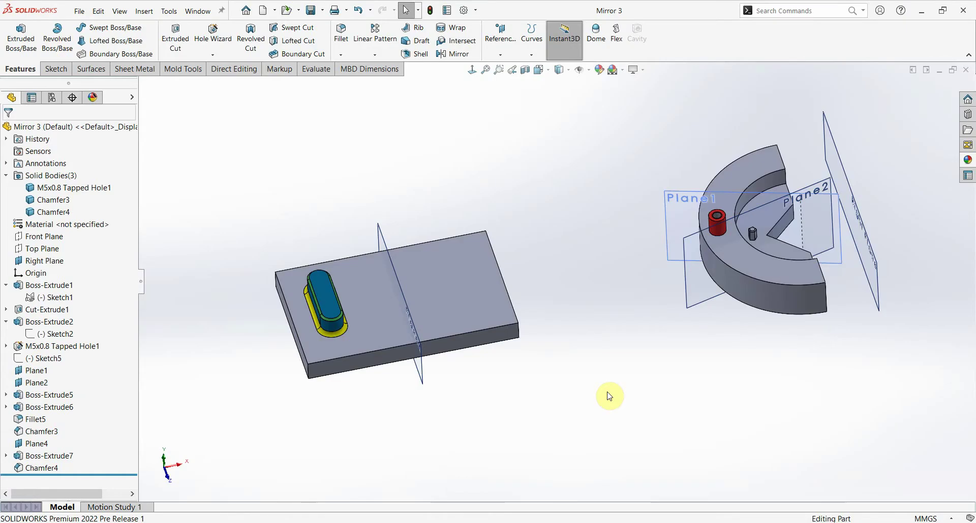
Step: Orbit and zoom the Mirror 3 view to show the plate with its boss and the split ring with its planes
{"action": "mouse_move", "coordinate": [609, 397]}
{"action": "middle_mouse_down"}
{"action": "mouse_move", "coordinate": [608, 375]}
{"action": "mouse_move", "coordinate": [620, 395]}
{"action": "middle_mouse_up"}
{"action": "scroll", "coordinate": [558, 340], "scroll_direction": "down", "scroll_amount": 2}
{"action": "scroll", "coordinate": [581, 362], "scroll_direction": "down", "scroll_amount": 2}
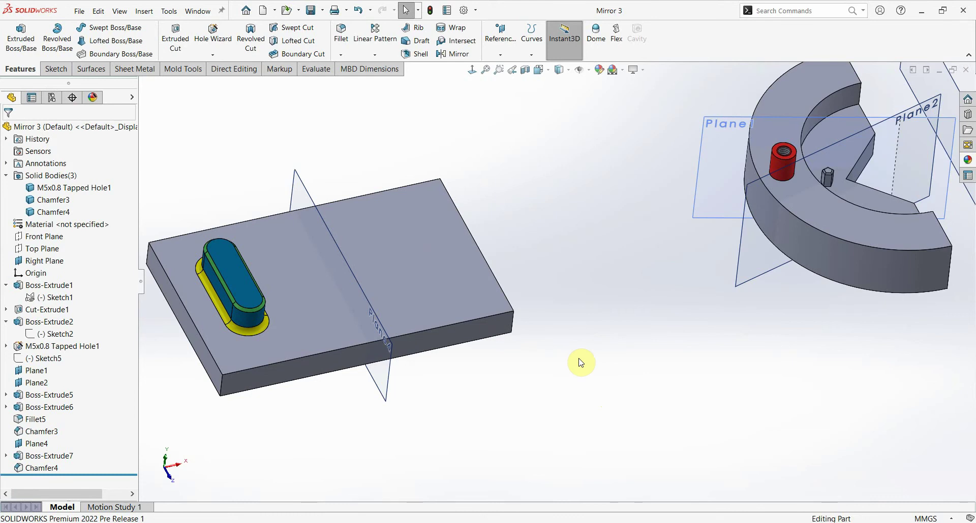
{"action": "scroll", "coordinate": [580, 363], "scroll_direction": "up", "scroll_amount": 2}
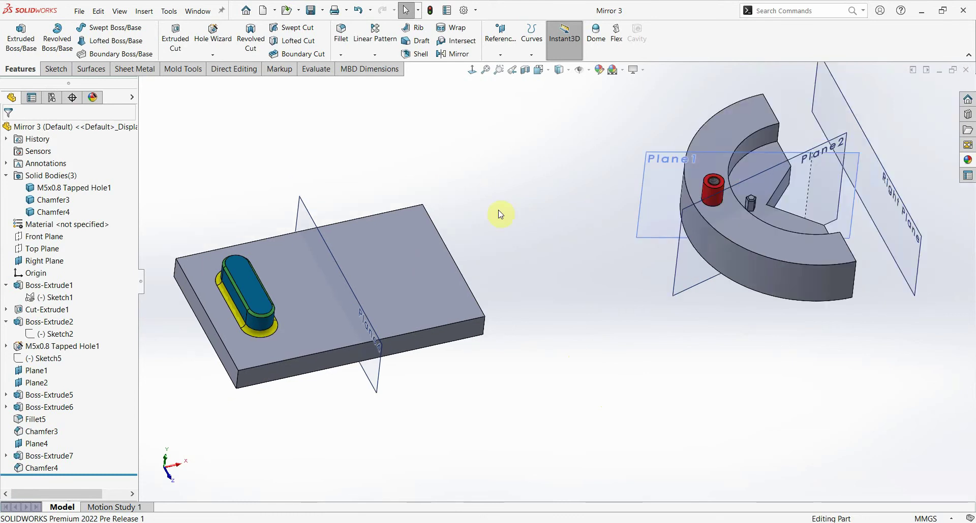
{"action": "left_click", "coordinate": [55, 199]}
{"action": "left_click", "coordinate": [53, 214]}
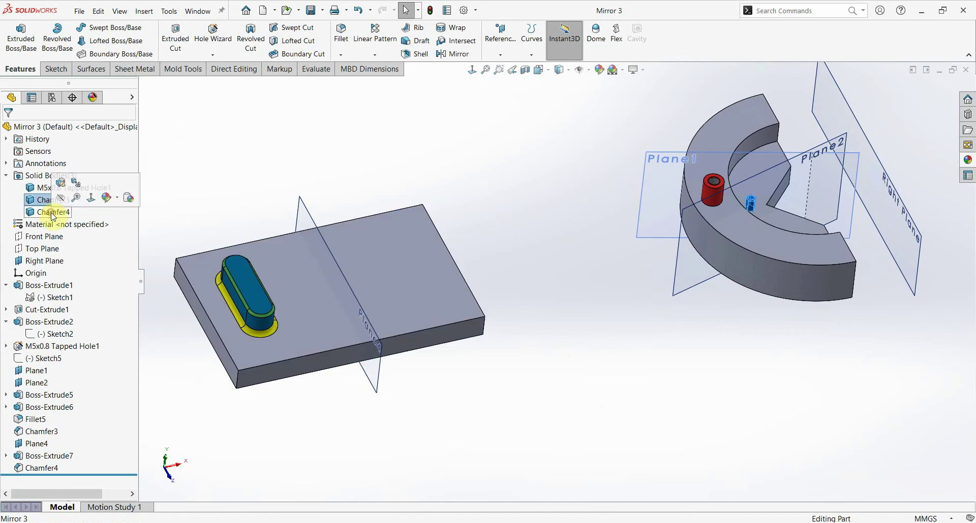
{"action": "left_click", "coordinate": [73, 187]}
{"action": "scroll", "coordinate": [862, 197], "scroll_direction": "down", "scroll_amount": 3}
{"action": "mouse_move", "coordinate": [719, 305]}
{"action": "middle_mouse_down"}
{"action": "mouse_move", "coordinate": [708, 235]}
{"action": "mouse_move", "coordinate": [660, 318]}
{"action": "middle_mouse_up"}
{"action": "left_click", "coordinate": [659, 319]}
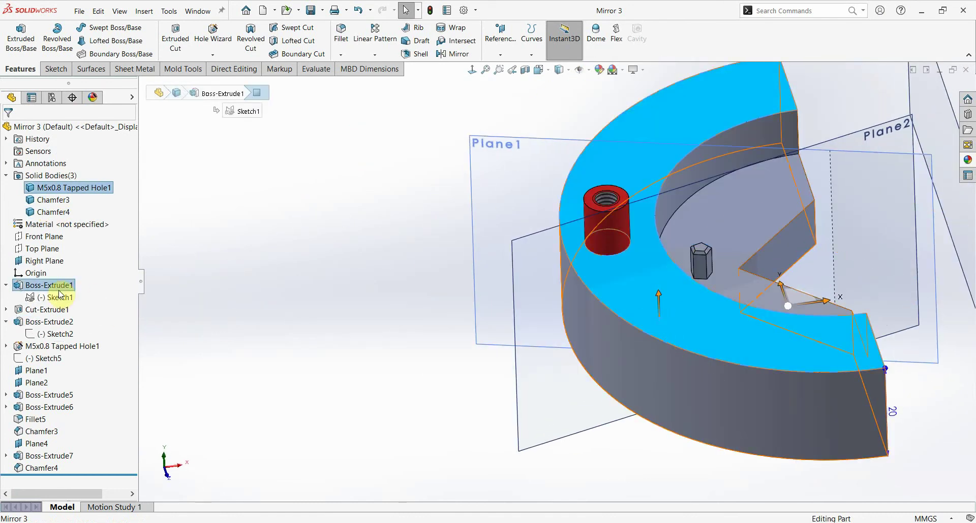
{"action": "left_click", "coordinate": [676, 287]}
{"action": "left_click", "coordinate": [619, 236]}
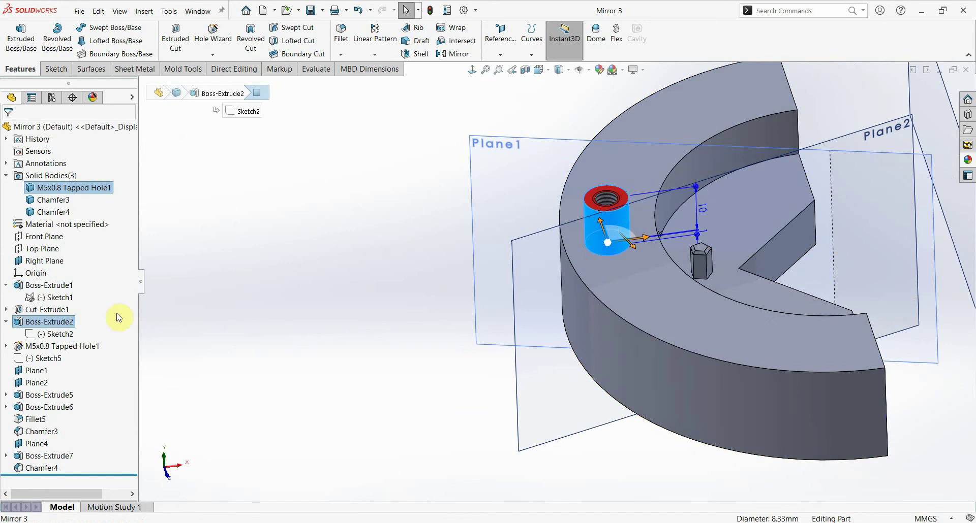
{"action": "scroll", "coordinate": [619, 209], "scroll_direction": "down", "scroll_amount": 3}
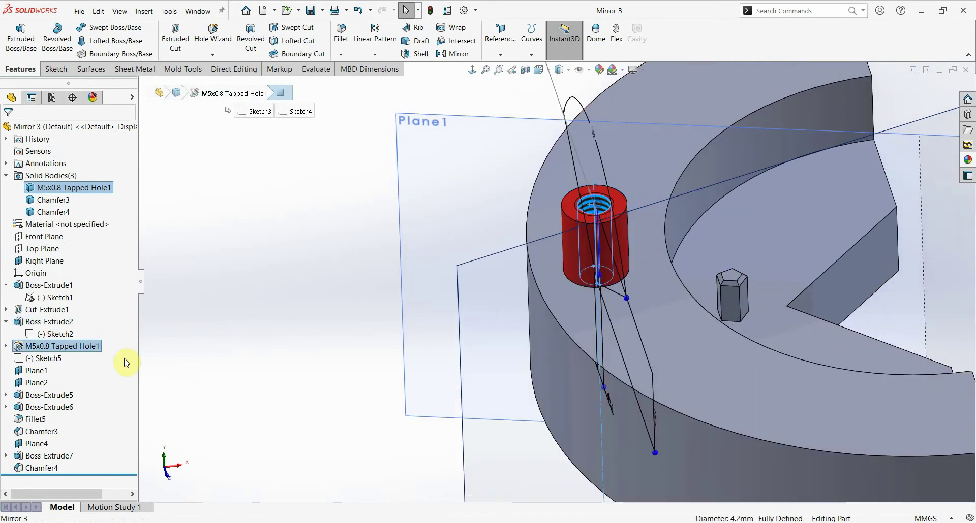
{"action": "left_click", "coordinate": [69, 348]}
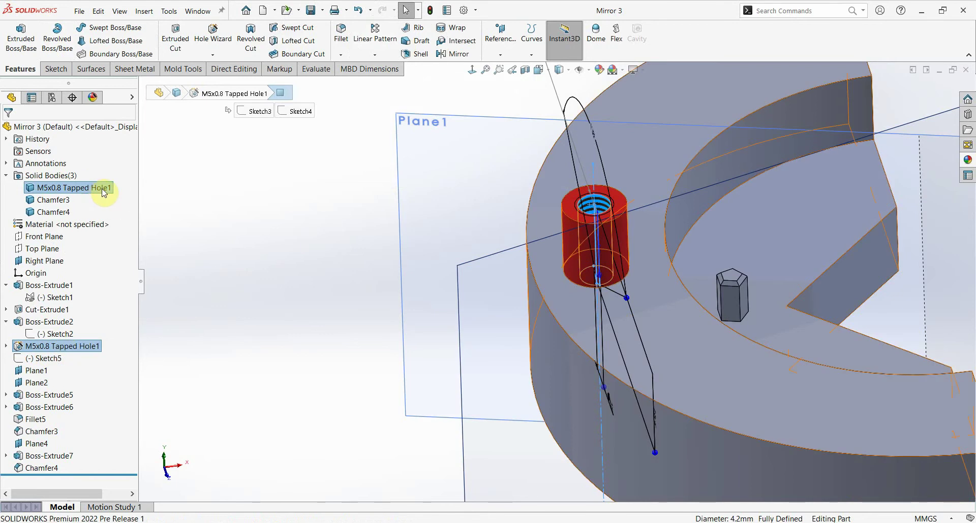
{"action": "key", "text": "f"}
{"action": "left_click", "coordinate": [356, 291]}
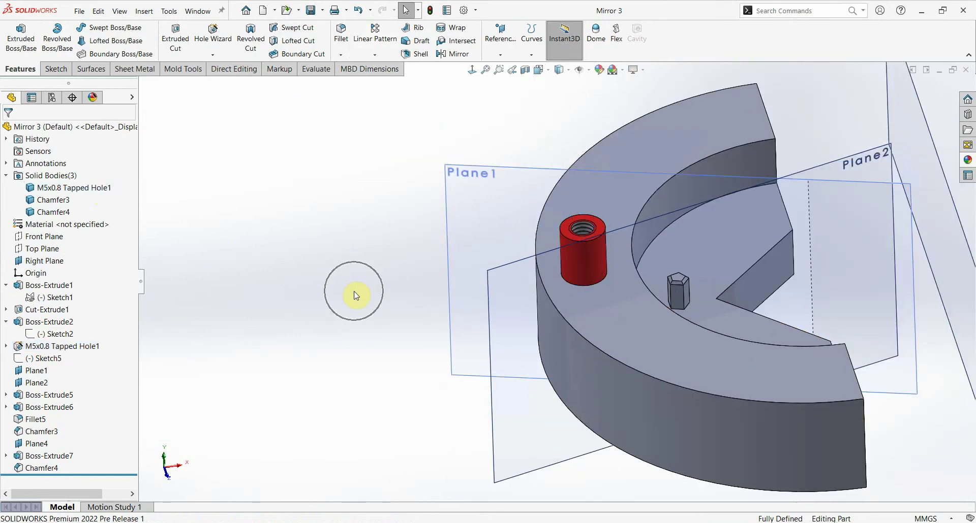
Step: Inspect the plate body, its top face, the boss-base fillet, top chamfer and lower cylinder
{"action": "key", "text": "f"}
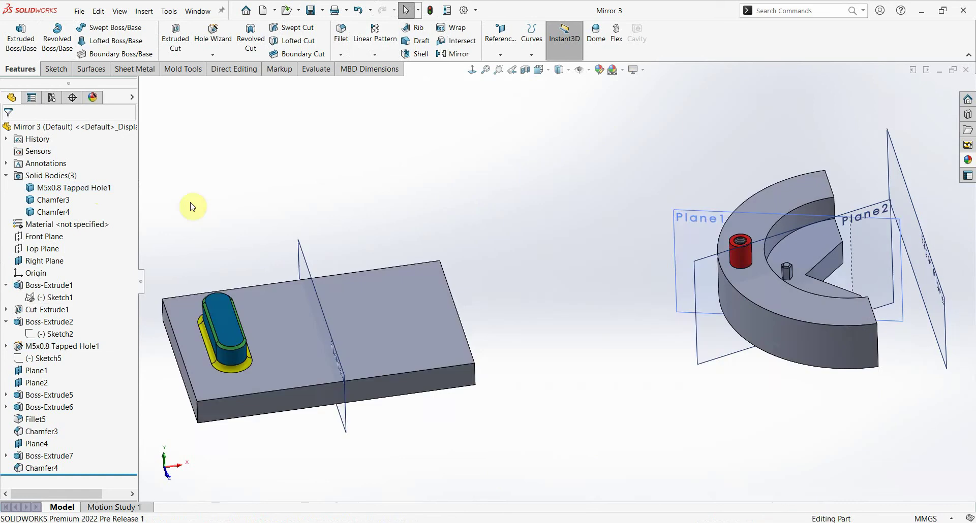
{"action": "left_click", "coordinate": [251, 397]}
{"action": "scroll", "coordinate": [251, 398], "scroll_direction": "down", "scroll_amount": 3}
{"action": "left_click", "coordinate": [307, 444]}
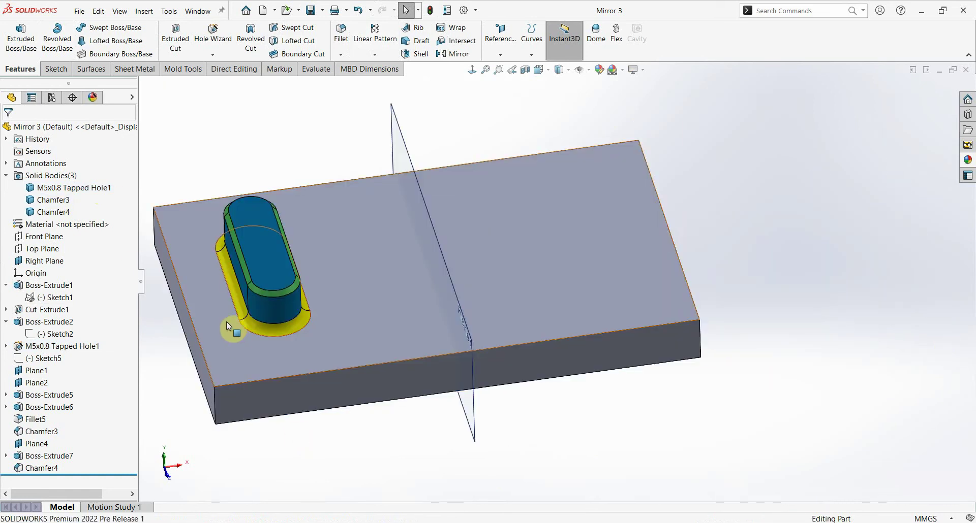
{"action": "left_click", "coordinate": [227, 321]}
{"action": "scroll", "coordinate": [301, 343], "scroll_direction": "down", "scroll_amount": 5}
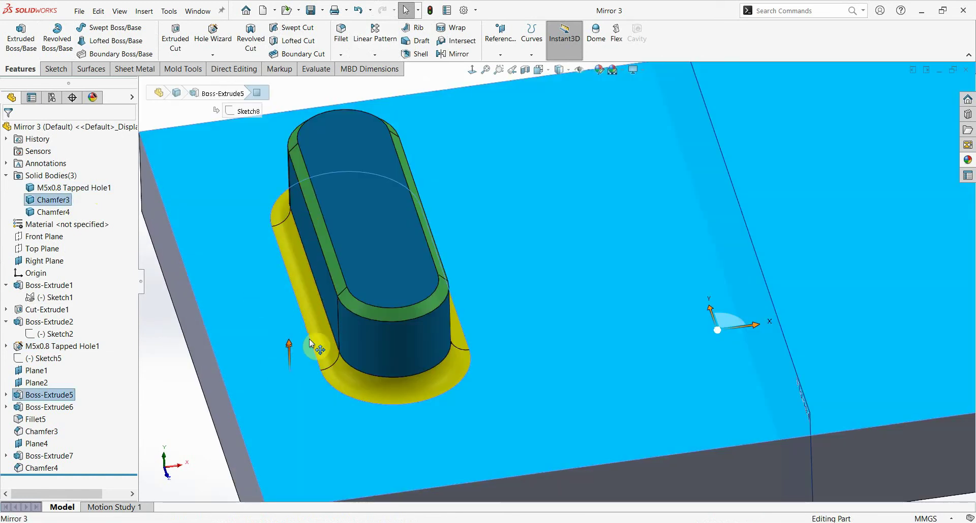
{"action": "left_click", "coordinate": [316, 332]}
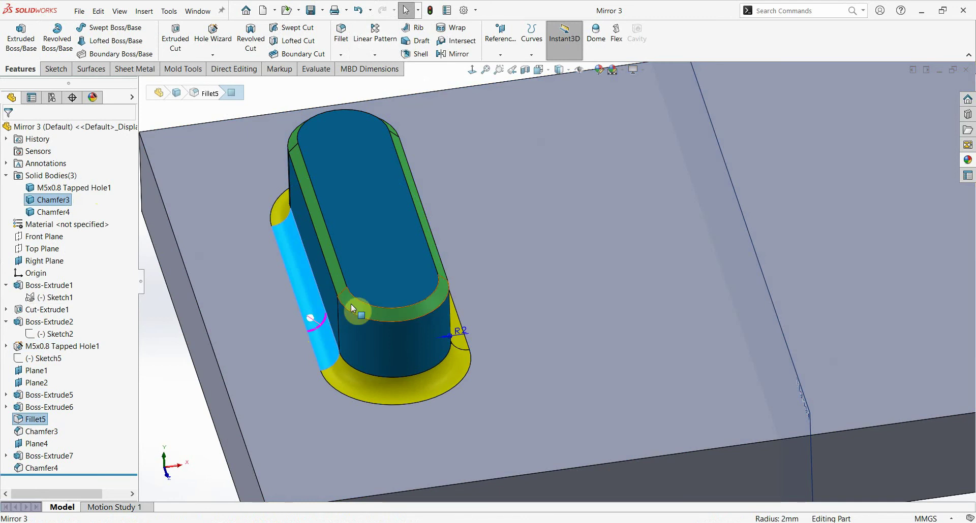
{"action": "left_click", "coordinate": [351, 303]}
{"action": "left_click", "coordinate": [359, 330]}
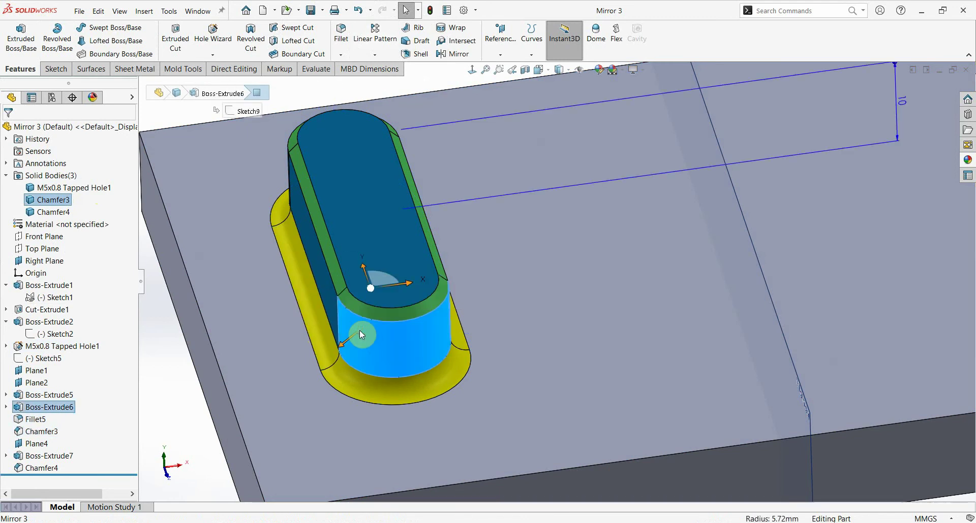
Step: Inspect the small hexagonal post's side face and chamfer, then zoom back out
{"action": "key", "text": "f"}
{"action": "left_click", "coordinate": [54, 212]}
{"action": "scroll", "coordinate": [775, 264], "scroll_direction": "down", "scroll_amount": 5}
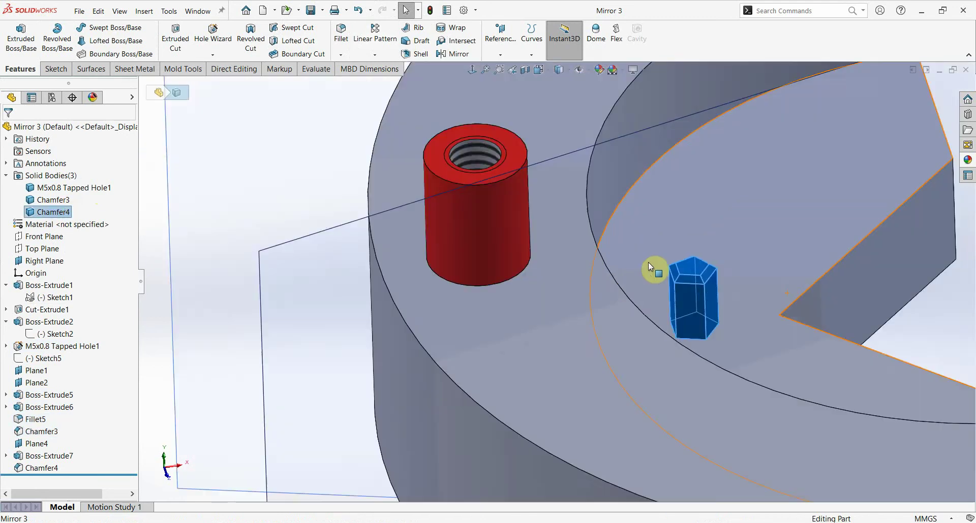
{"action": "scroll", "coordinate": [711, 305], "scroll_direction": "down", "scroll_amount": 4}
{"action": "left_click", "coordinate": [684, 316]}
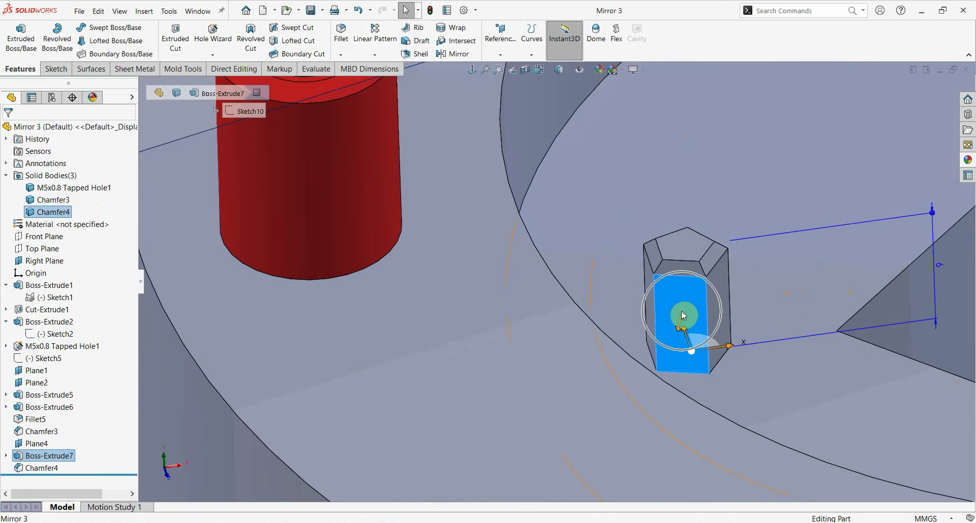
{"action": "left_click", "coordinate": [681, 271]}
{"action": "scroll", "coordinate": [682, 272], "scroll_direction": "up", "scroll_amount": 2}
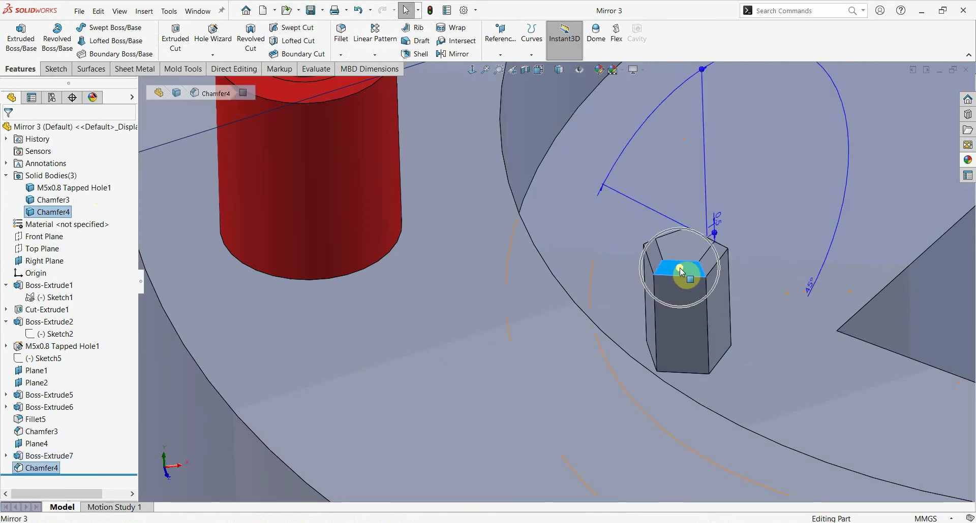
{"action": "scroll", "coordinate": [681, 274], "scroll_direction": "up", "scroll_amount": 5}
{"action": "scroll", "coordinate": [386, 371], "scroll_direction": "up", "scroll_amount": 3}
{"action": "left_click", "coordinate": [334, 338]}
{"action": "scroll", "coordinate": [334, 337], "scroll_direction": "up", "scroll_amount": 3}
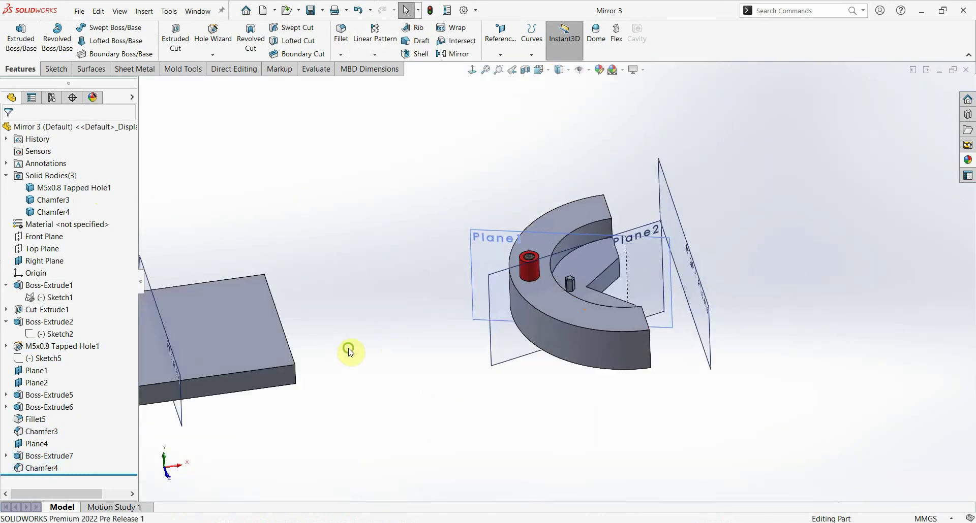
{"action": "scroll", "coordinate": [349, 349], "scroll_direction": "up", "scroll_amount": 2}
{"action": "scroll", "coordinate": [315, 340], "scroll_direction": "up", "scroll_amount": 2}
{"action": "scroll", "coordinate": [278, 327], "scroll_direction": "down", "scroll_amount": 5}
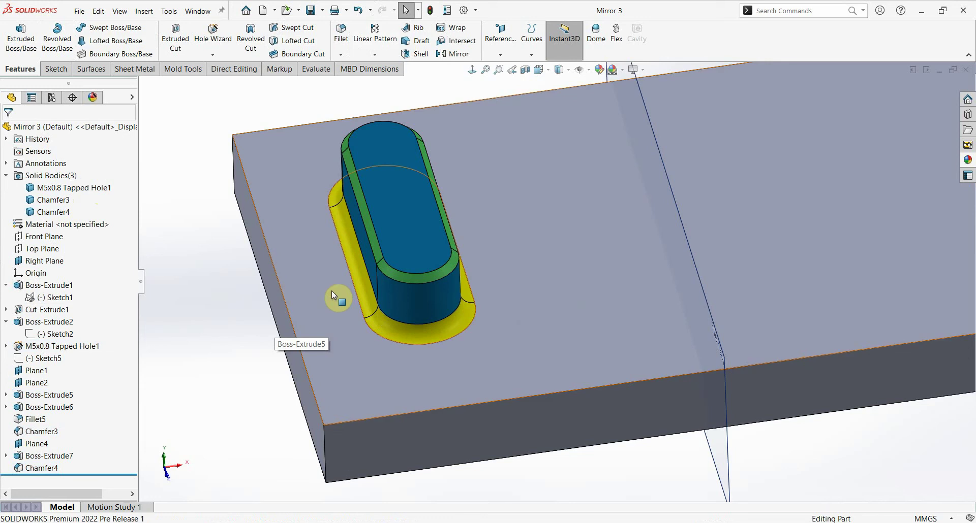
Step: Select the plate's top face, the boss's lower cylinder faces and its base fillet
{"action": "left_click", "coordinate": [325, 270]}
{"action": "left_click", "coordinate": [283, 316]}
{"action": "left_click", "coordinate": [369, 350]}
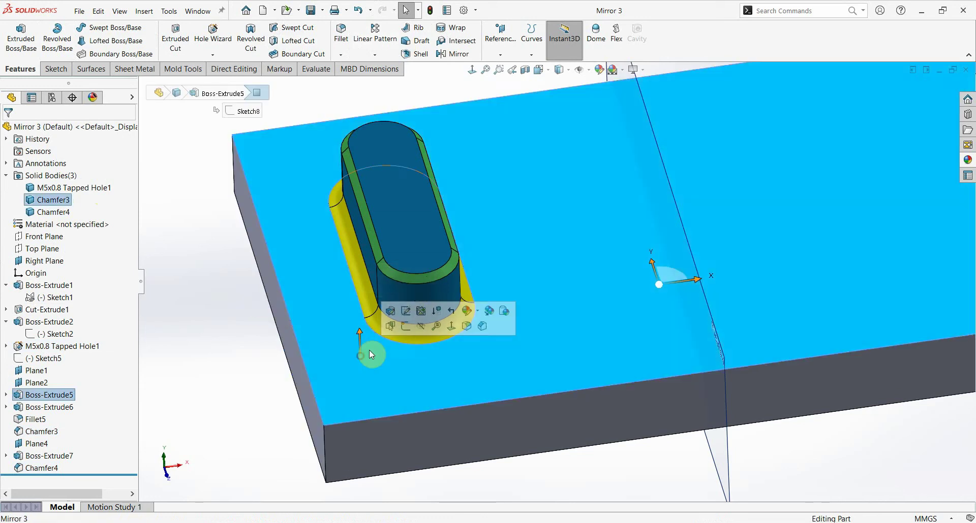
{"action": "left_click", "coordinate": [423, 292]}
{"action": "scroll", "coordinate": [420, 269], "scroll_direction": "down", "scroll_amount": 3}
{"action": "left_click", "coordinate": [420, 269]}
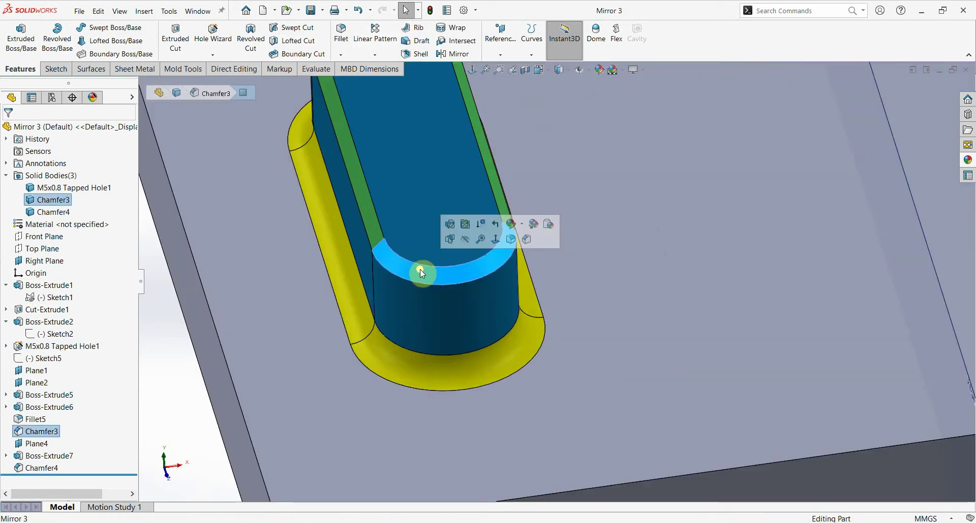
{"action": "left_click", "coordinate": [388, 358]}
{"action": "scroll", "coordinate": [388, 358], "scroll_direction": "up", "scroll_amount": 4}
{"action": "scroll", "coordinate": [400, 349], "scroll_direction": "down", "scroll_amount": 2}
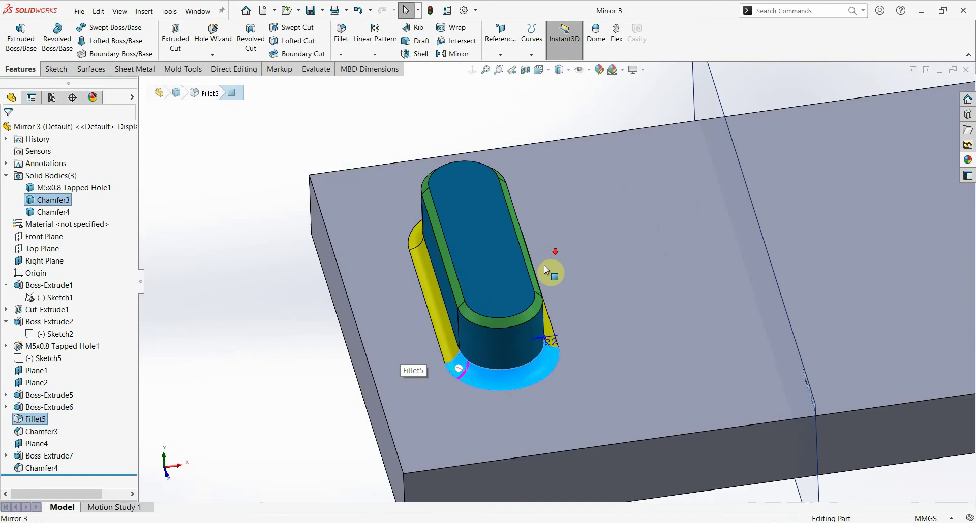
Step: Check the boss's side fillet face and the plate top face, then clear the selection
{"action": "left_click", "coordinate": [446, 327]}
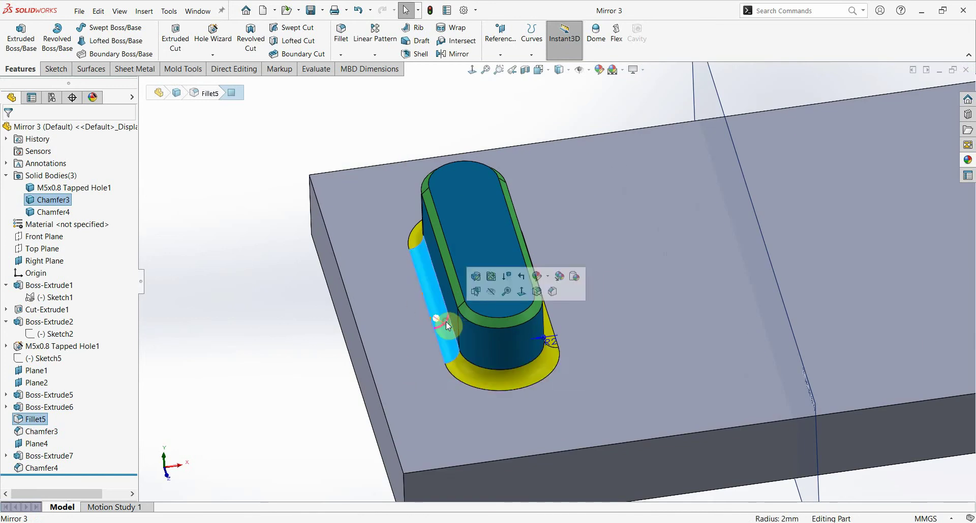
{"action": "left_click", "coordinate": [354, 375]}
{"action": "scroll", "coordinate": [355, 375], "scroll_direction": "up", "scroll_amount": 2}
{"action": "left_click", "coordinate": [354, 374]}
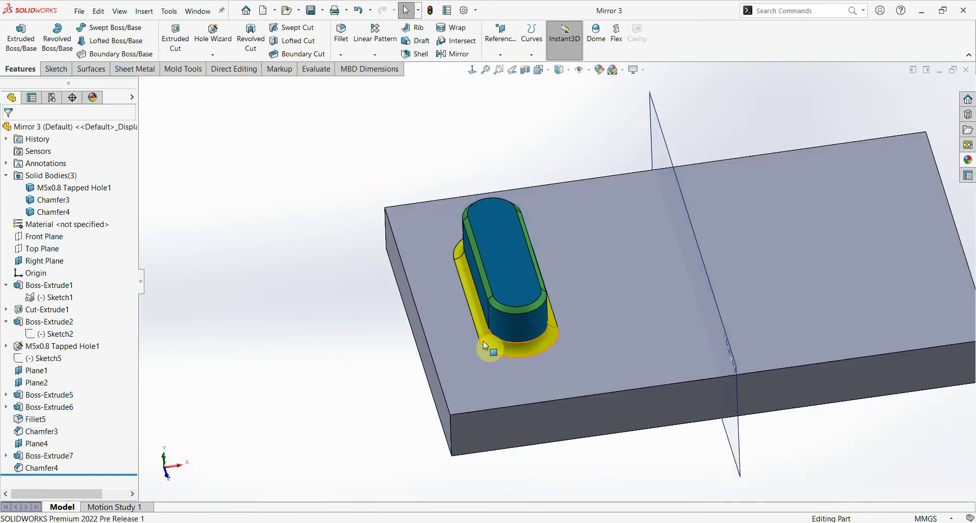
{"action": "left_click", "coordinate": [355, 264]}
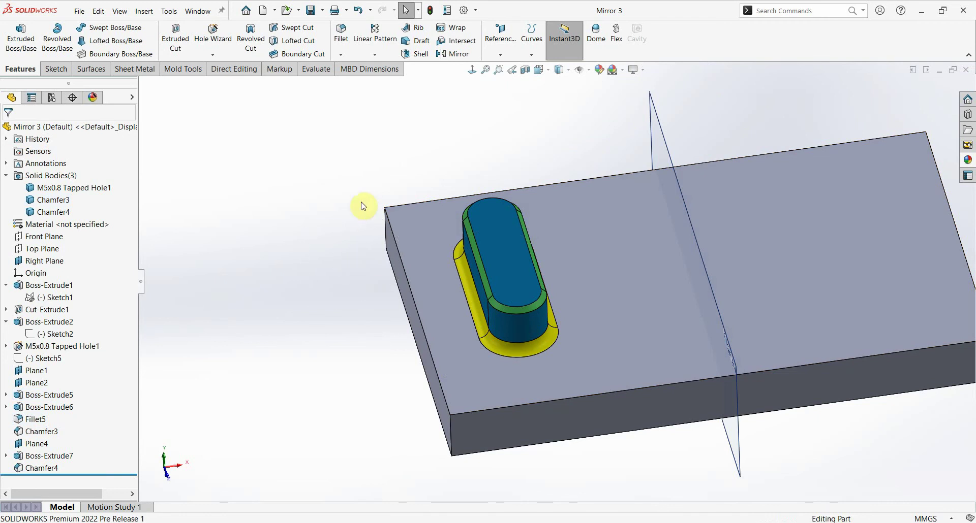
{"action": "left_click", "coordinate": [368, 129]}
Step: Start a Mirror feature with Plane4, which crosses the plate, as the mirror plane
{"action": "left_click", "coordinate": [319, 348]}
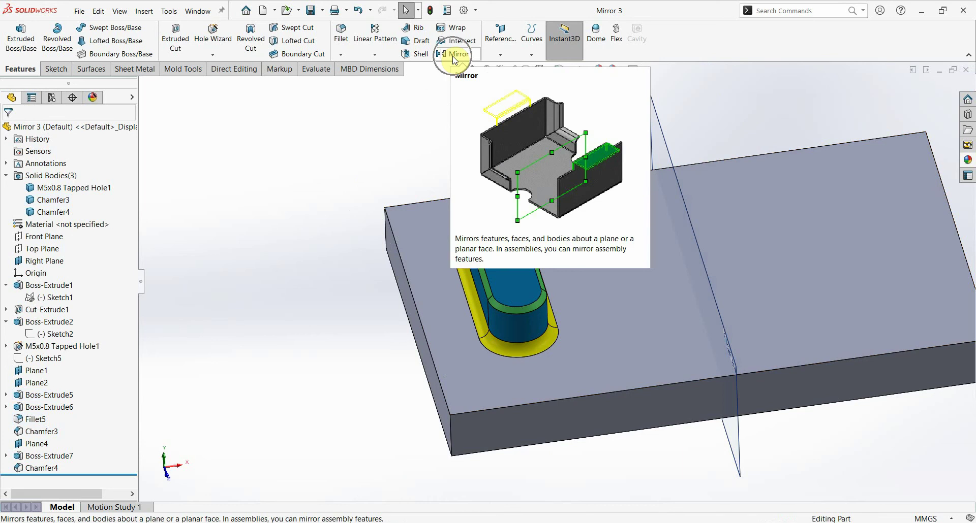
{"action": "left_click", "coordinate": [376, 56]}
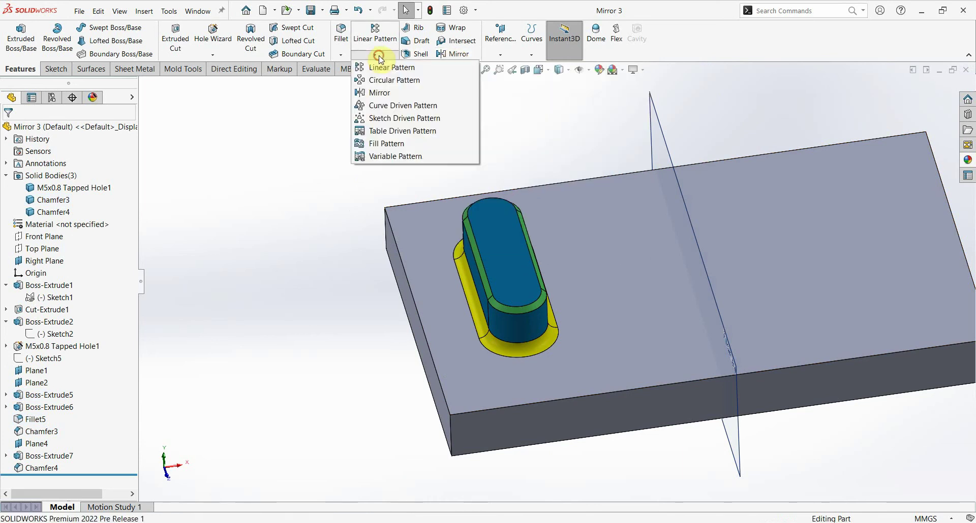
{"action": "left_click", "coordinate": [382, 94]}
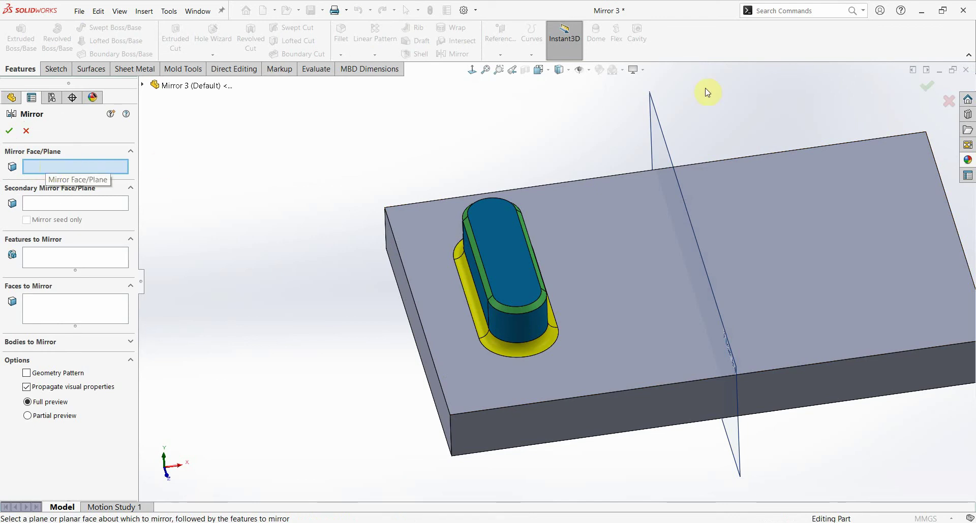
{"action": "left_click", "coordinate": [660, 142]}
{"action": "middle_click_drag", "start_coordinate": [649, 163], "coordinate": [385, 208]}
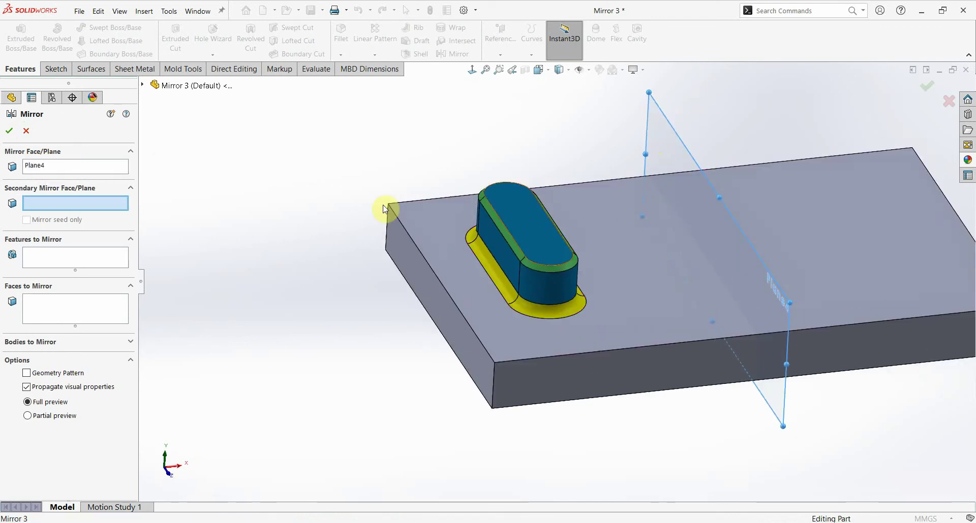
Step: Adjust settings in the Mirror PropertyManager
{"action": "left_click", "coordinate": [70, 206]}
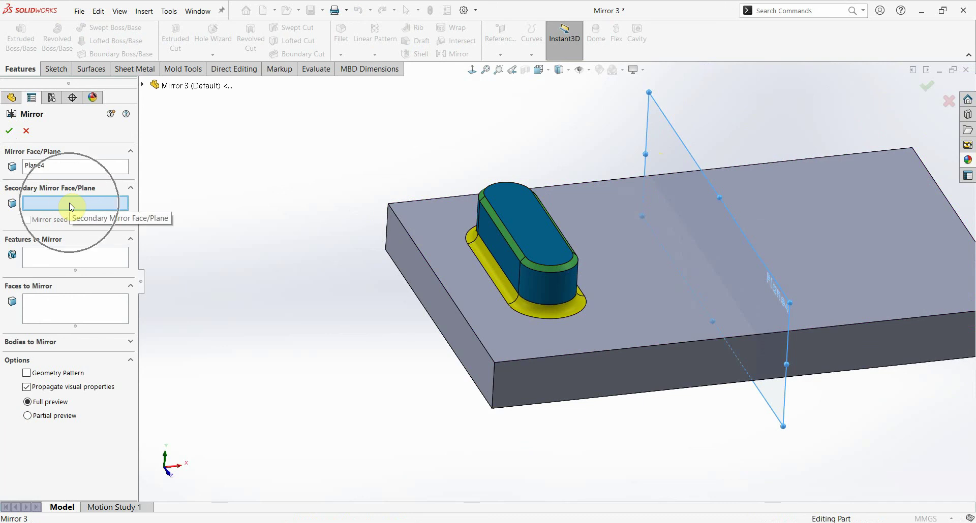
{"action": "left_click", "coordinate": [93, 208]}
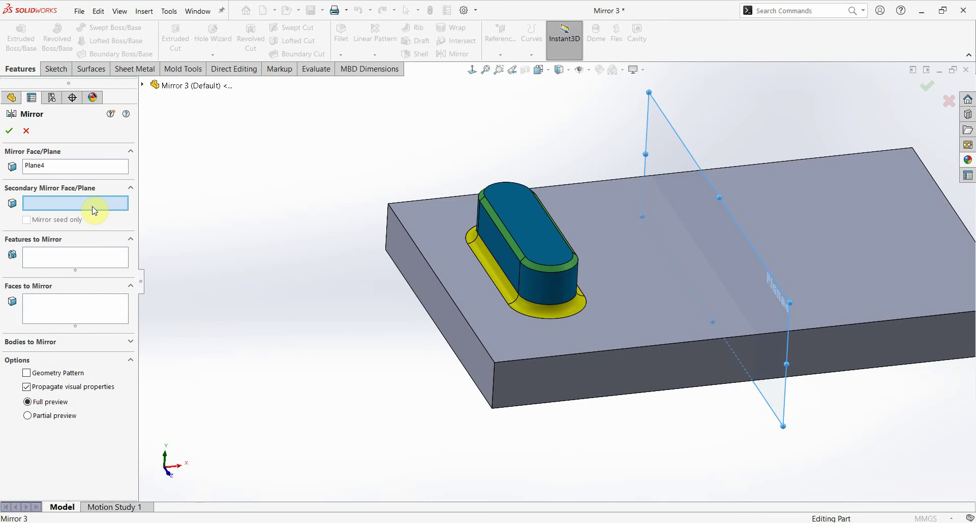
{"action": "left_click", "coordinate": [93, 210]}
{"action": "left_click", "coordinate": [93, 210]}
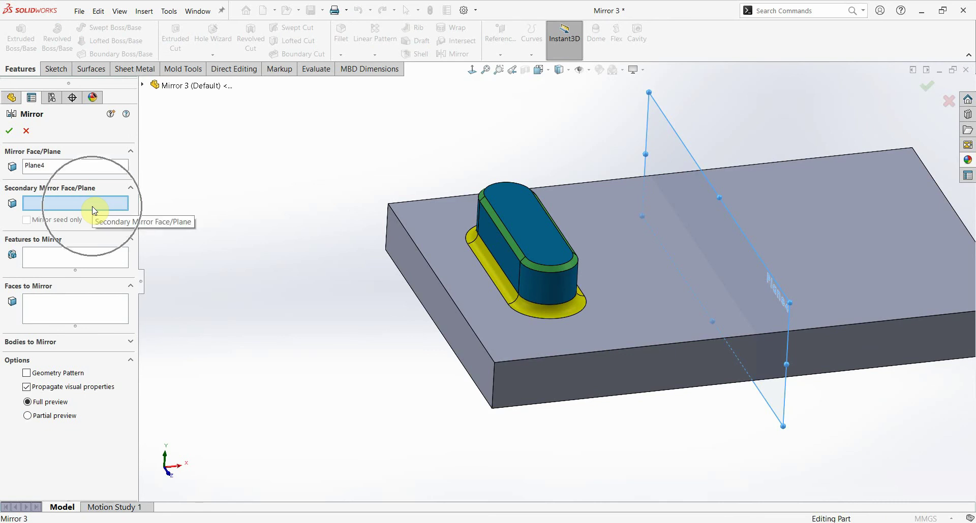
{"action": "left_click", "coordinate": [66, 167]}
{"action": "left_click", "coordinate": [43, 162]}
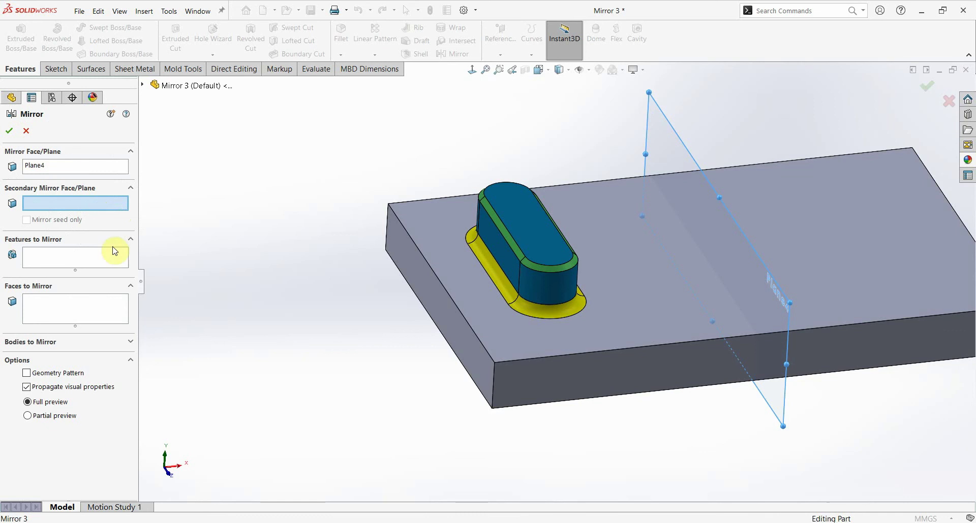
Step: Try the Features, Faces and Bodies to Mirror selection boxes in the Mirror PropertyManager
{"action": "left_click", "coordinate": [81, 262]}
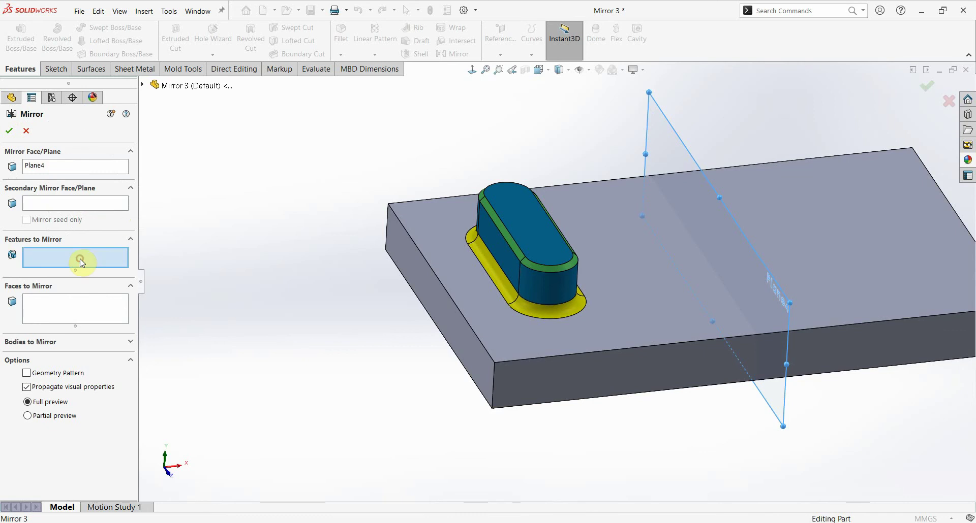
{"action": "left_click", "coordinate": [51, 298]}
{"action": "left_click", "coordinate": [52, 343]}
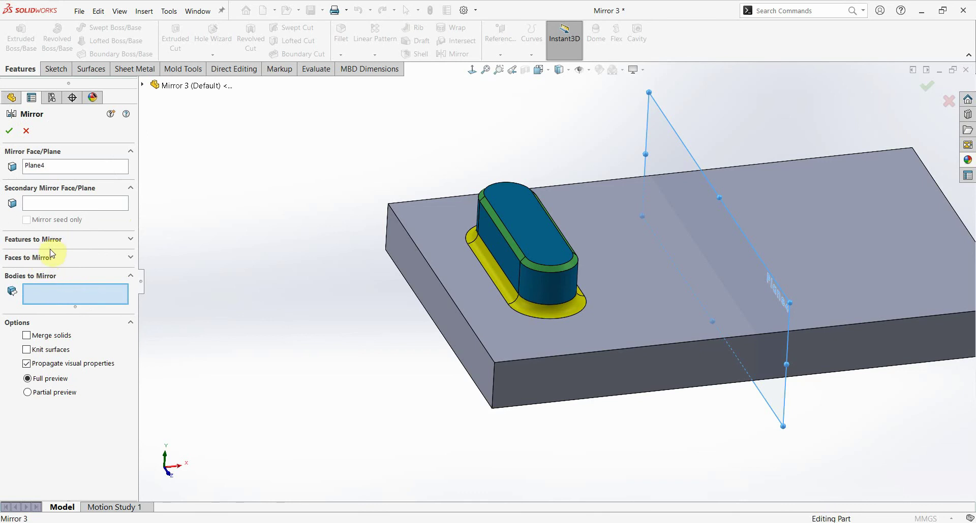
{"action": "left_click", "coordinate": [51, 276]}
{"action": "left_click", "coordinate": [560, 286]}
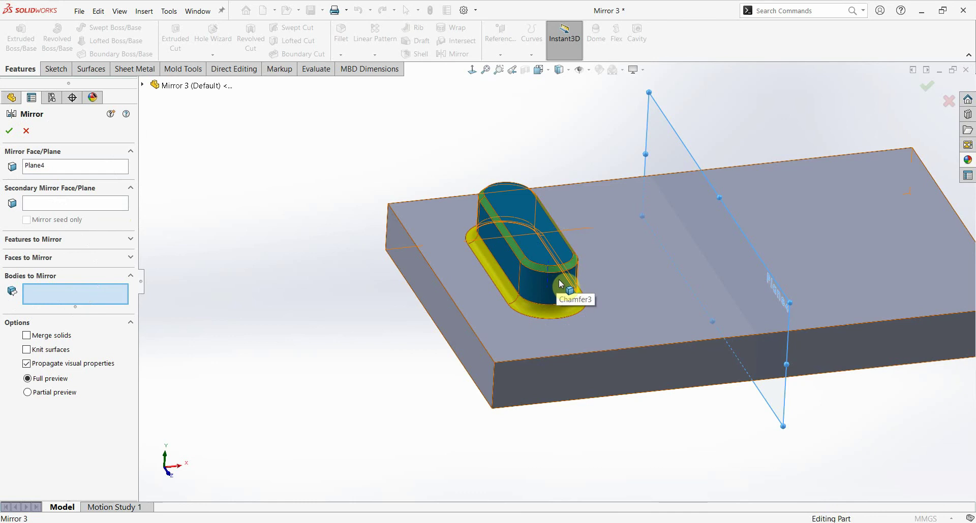
{"action": "left_click", "coordinate": [682, 137]}
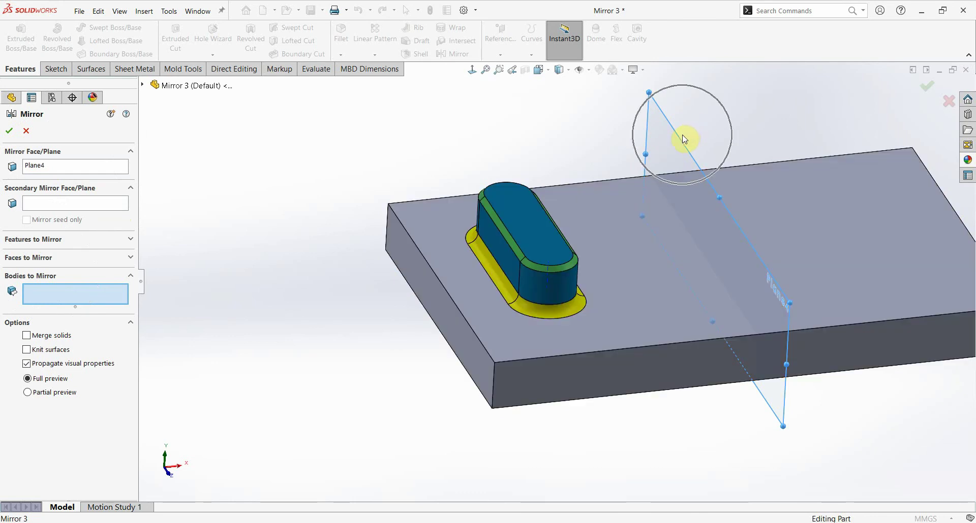
{"action": "left_click", "coordinate": [50, 164]}
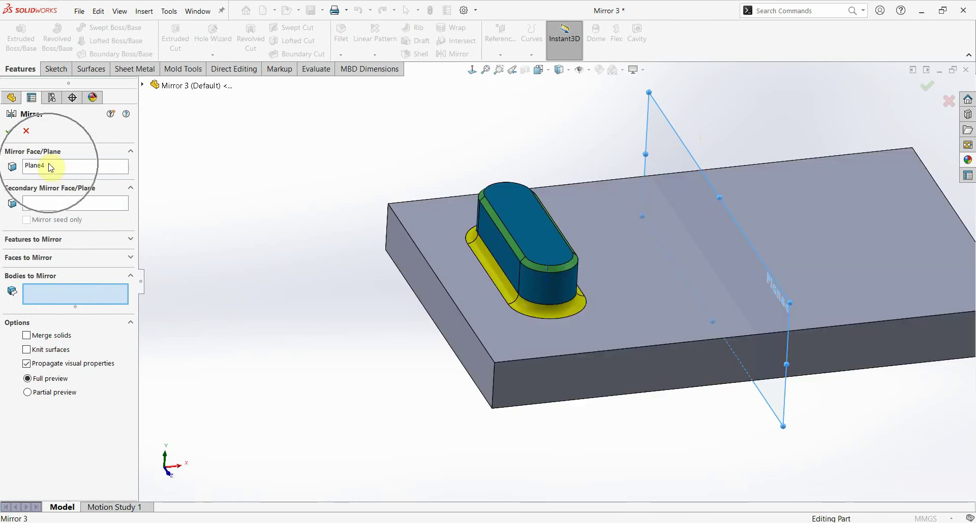
Step: Pick Boss-Extrude6 as the feature to mirror and check its preview across the plate
{"action": "left_click", "coordinate": [34, 242]}
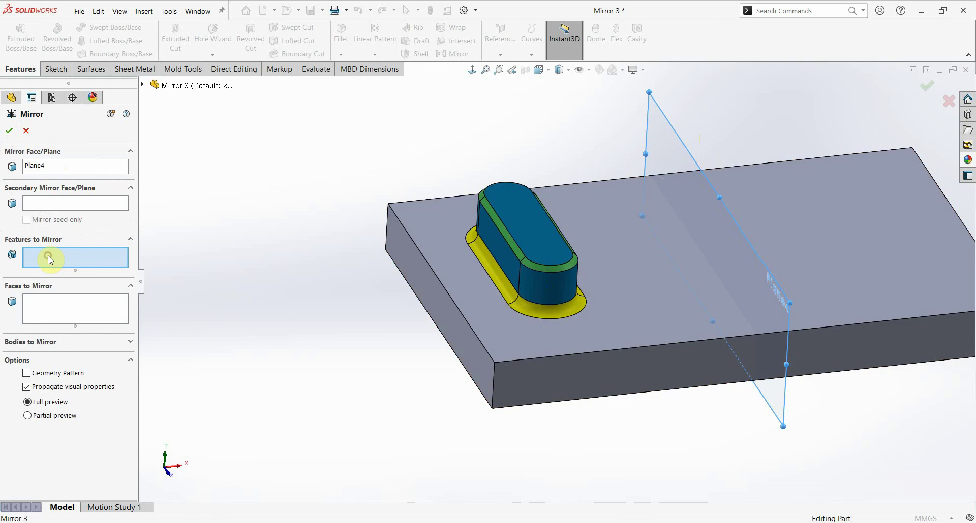
{"action": "left_click", "coordinate": [548, 290]}
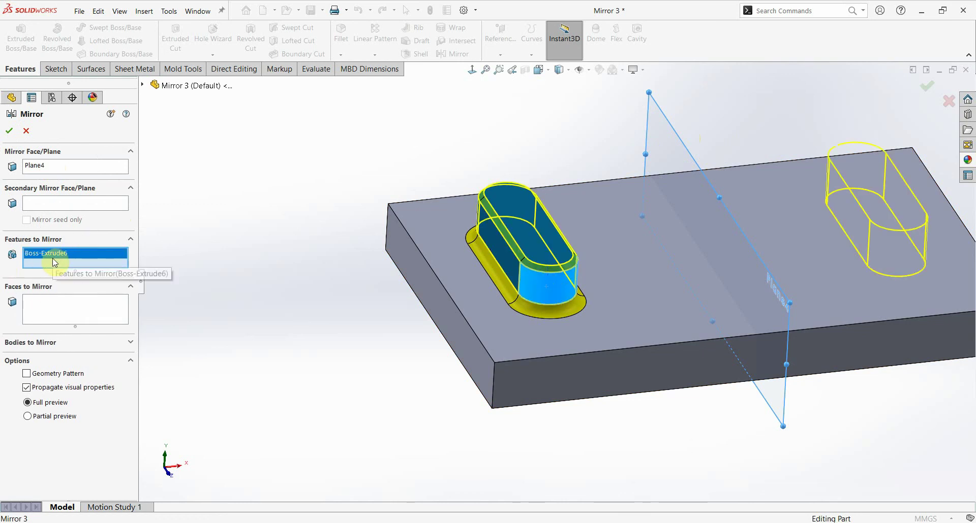
{"action": "scroll", "coordinate": [559, 305], "scroll_direction": "down", "scroll_amount": 3}
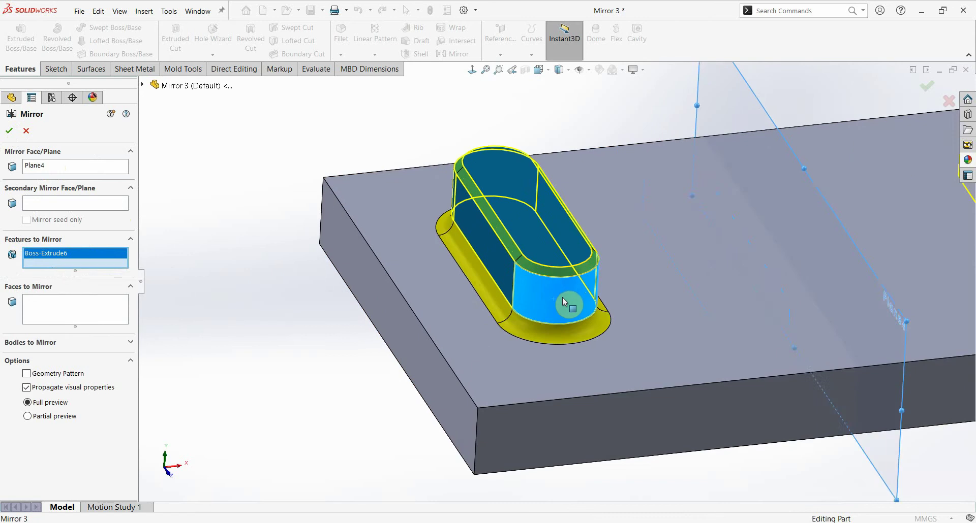
{"action": "scroll", "coordinate": [551, 307], "scroll_direction": "up", "scroll_amount": 2}
{"action": "scroll", "coordinate": [545, 309], "scroll_direction": "up", "scroll_amount": 1}
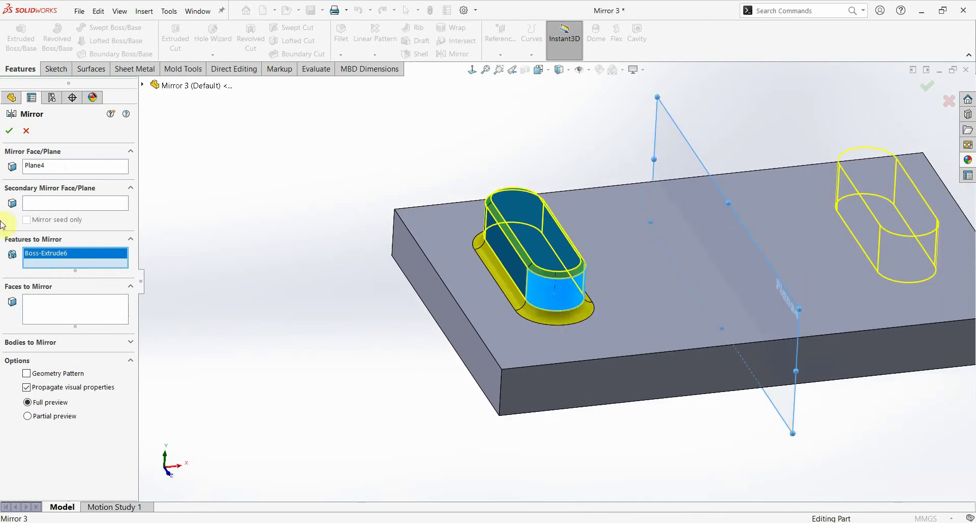
Step: Create Mirror17 and compare the bare mirrored boss with the filleted, chamfered original
{"action": "left_click", "coordinate": [9, 131]}
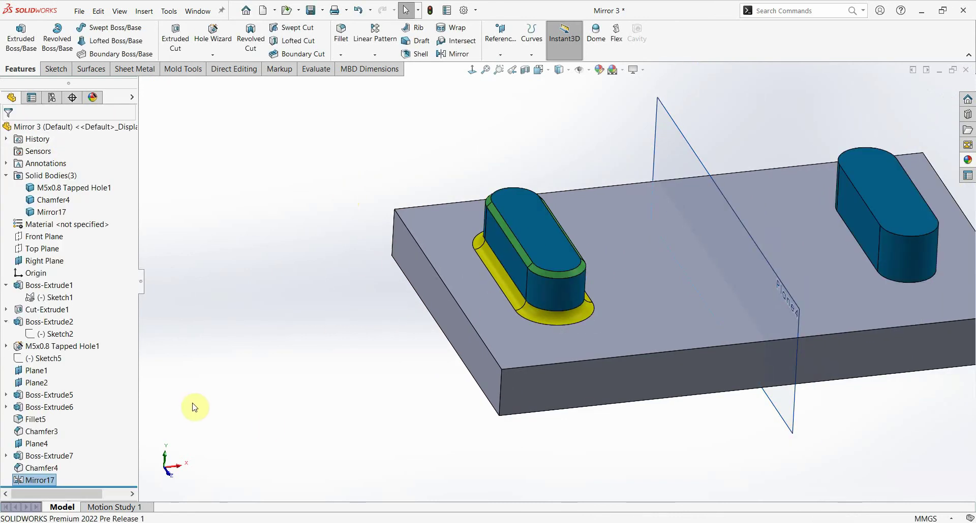
{"action": "scroll", "coordinate": [813, 236], "scroll_direction": "up", "scroll_amount": 3}
{"action": "scroll", "coordinate": [742, 236], "scroll_direction": "down", "scroll_amount": 2}
{"action": "left_click", "coordinate": [762, 220]}
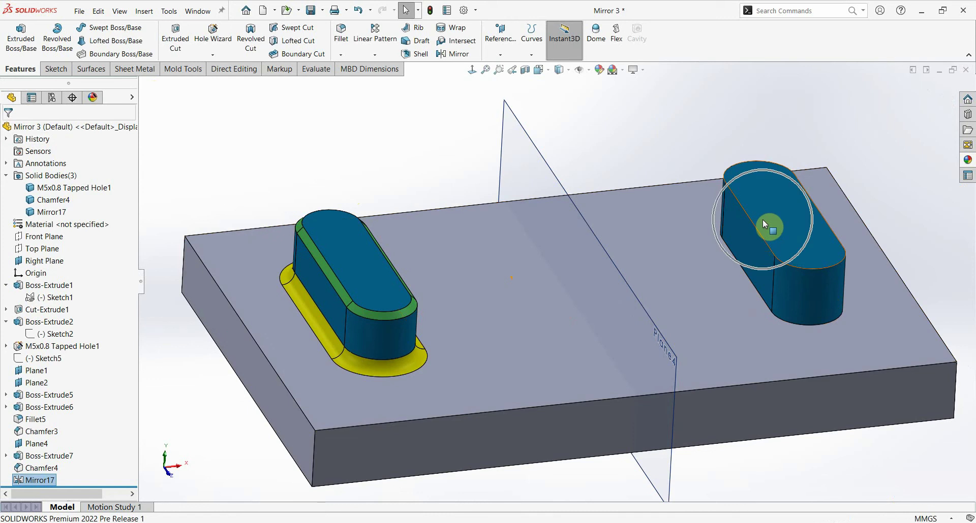
{"action": "left_click", "coordinate": [336, 279]}
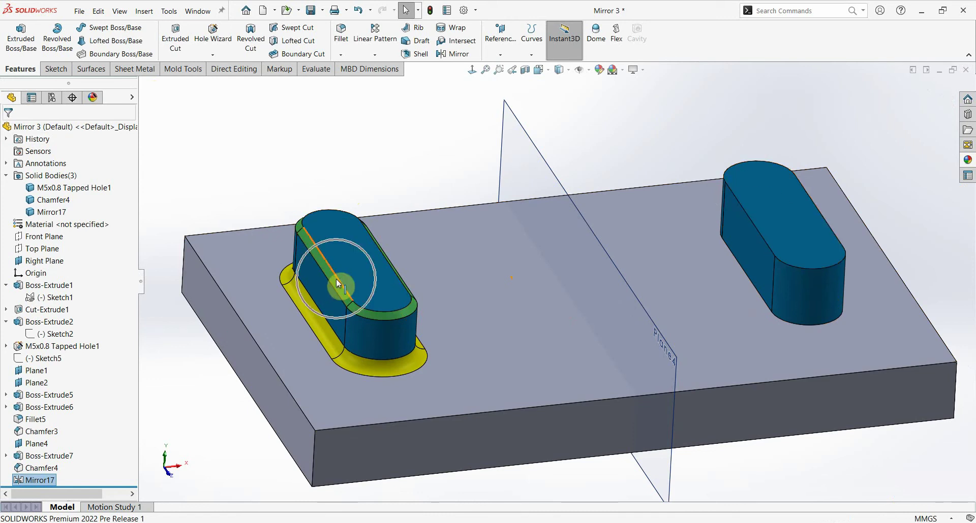
{"action": "right_click", "coordinate": [35, 481]}
Step: Edit Mirror17 to also mirror Fillet5 and Chamfer3, then view the updated mirrored boss
{"action": "left_click", "coordinate": [31, 298]}
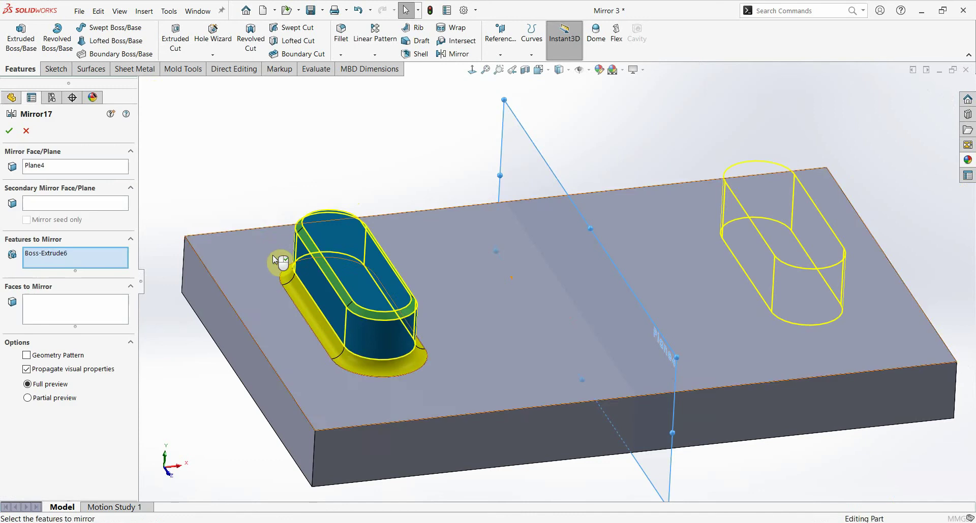
{"action": "scroll", "coordinate": [316, 278], "scroll_direction": "down", "scroll_amount": 3}
{"action": "left_click", "coordinate": [332, 314]}
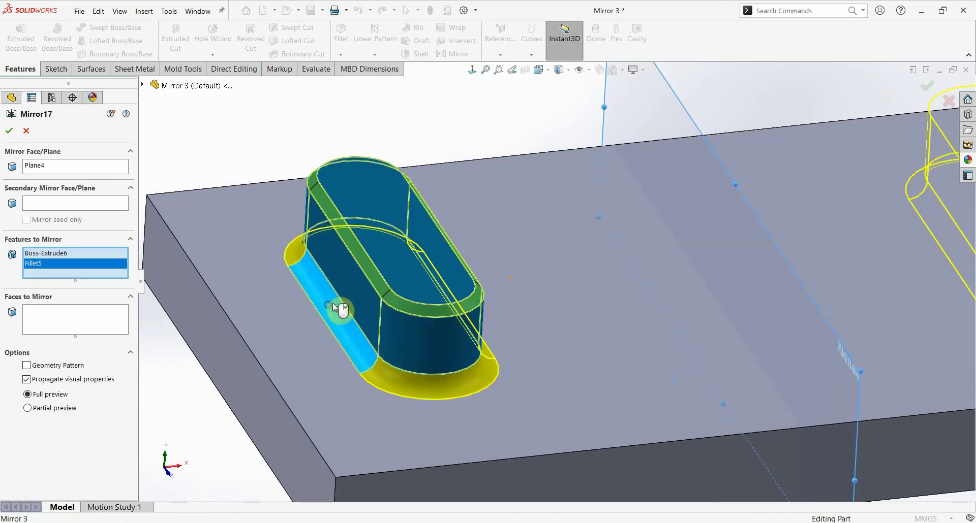
{"action": "left_click", "coordinate": [369, 269]}
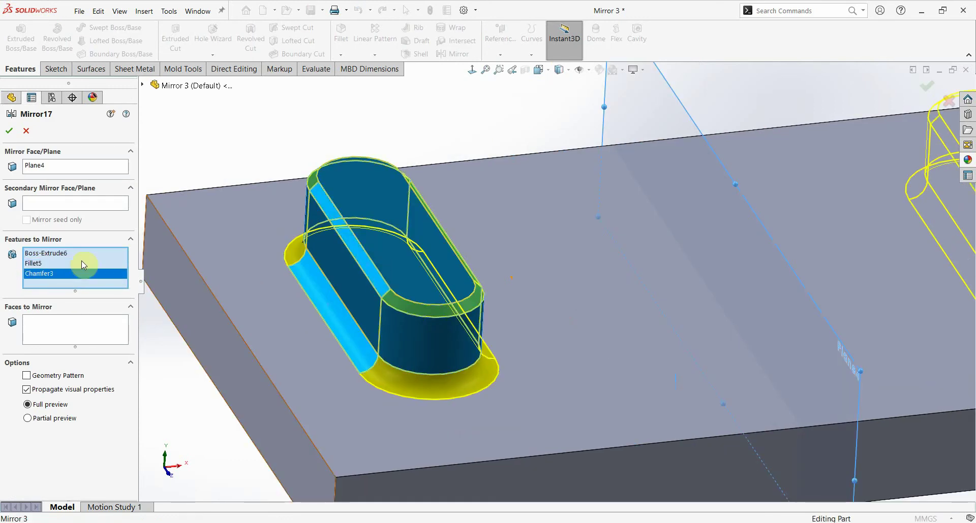
{"action": "scroll", "coordinate": [427, 286], "scroll_direction": "up", "scroll_amount": 5}
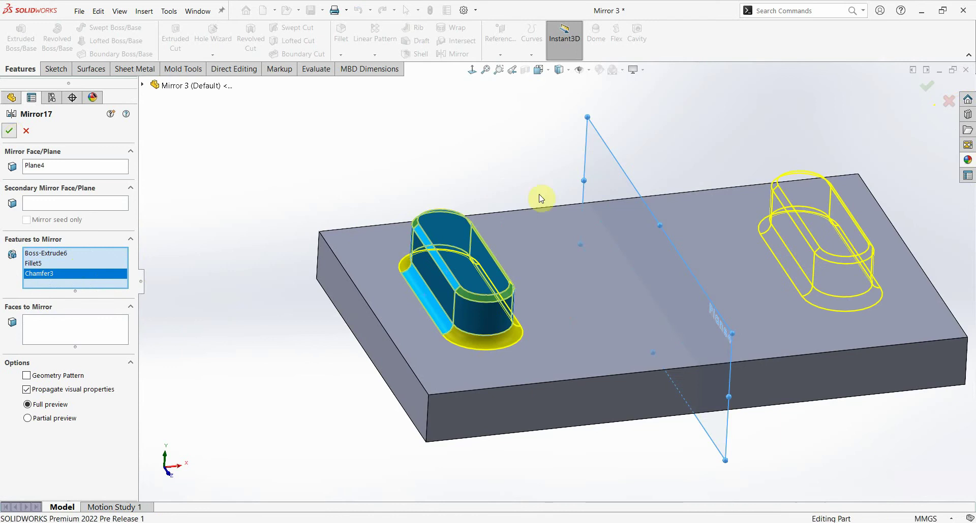
{"action": "key", "text": "Return"}
{"action": "middle_click_drag", "start_coordinate": [815, 257], "coordinate": [821, 244]}
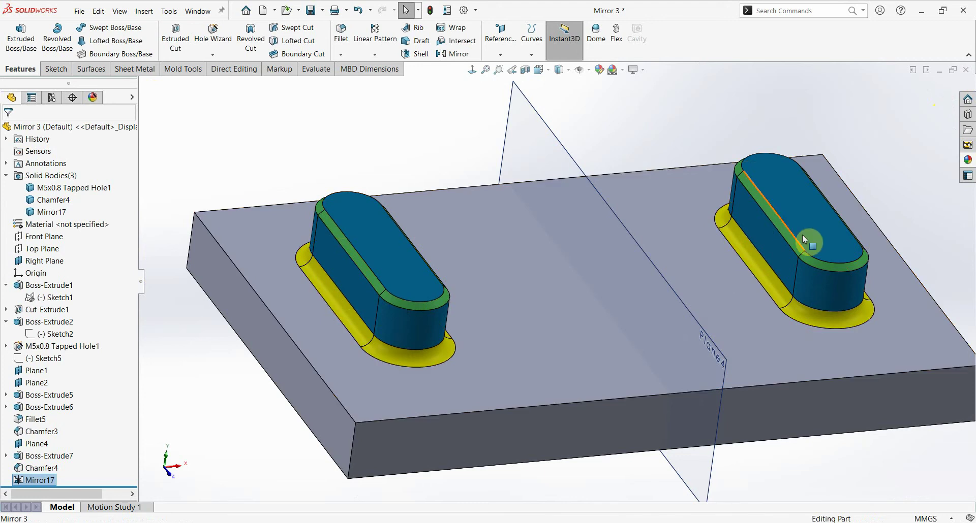
Step: Edit Mirror17 and turn off Propagate visual properties in its Options
{"action": "right_click", "coordinate": [39, 480]}
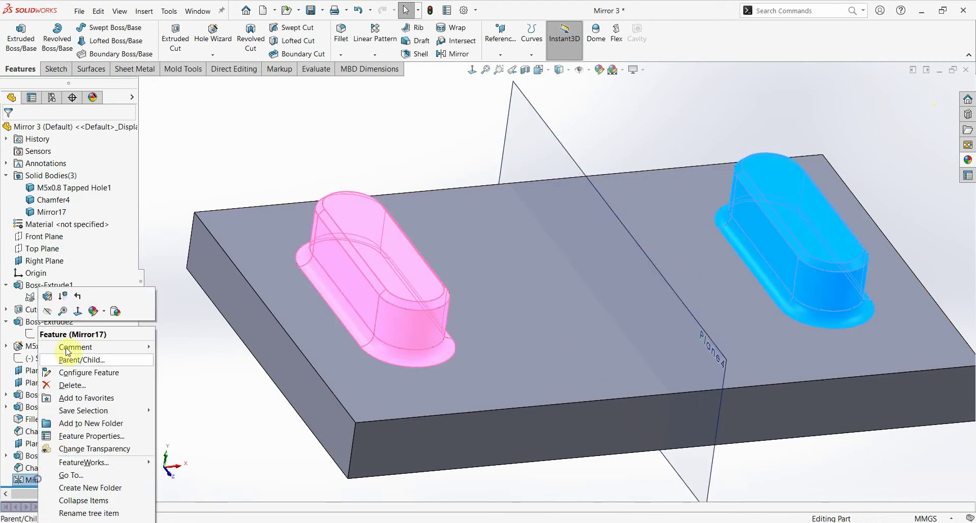
{"action": "left_click", "coordinate": [54, 355]}
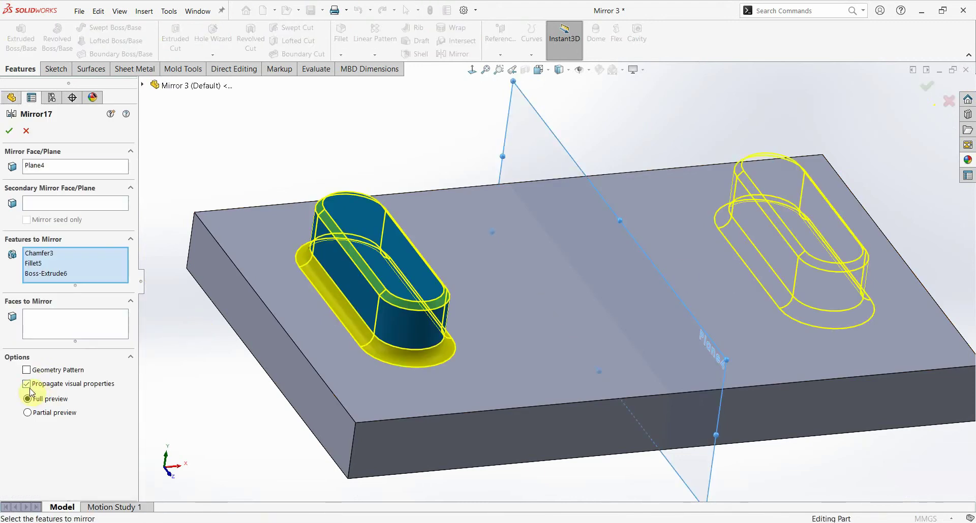
{"action": "left_click", "coordinate": [101, 388]}
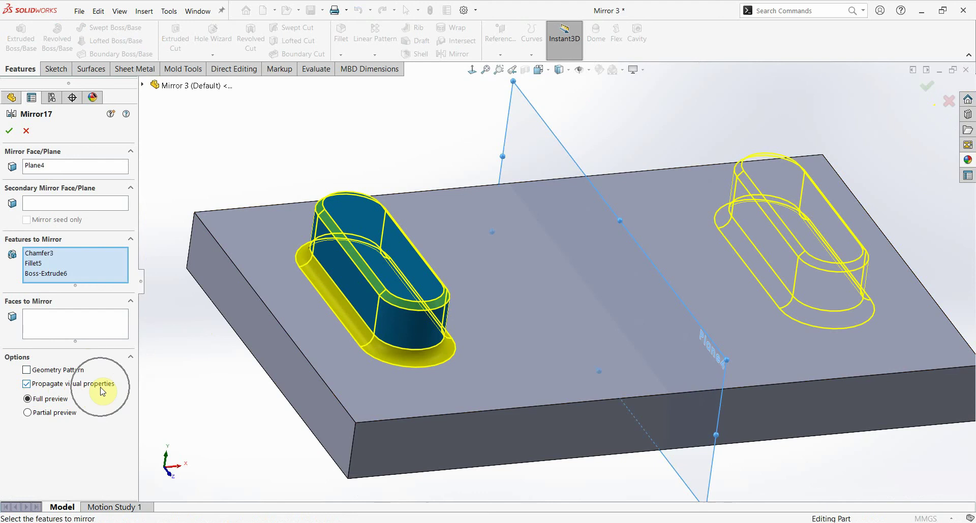
{"action": "left_click", "coordinate": [28, 387]}
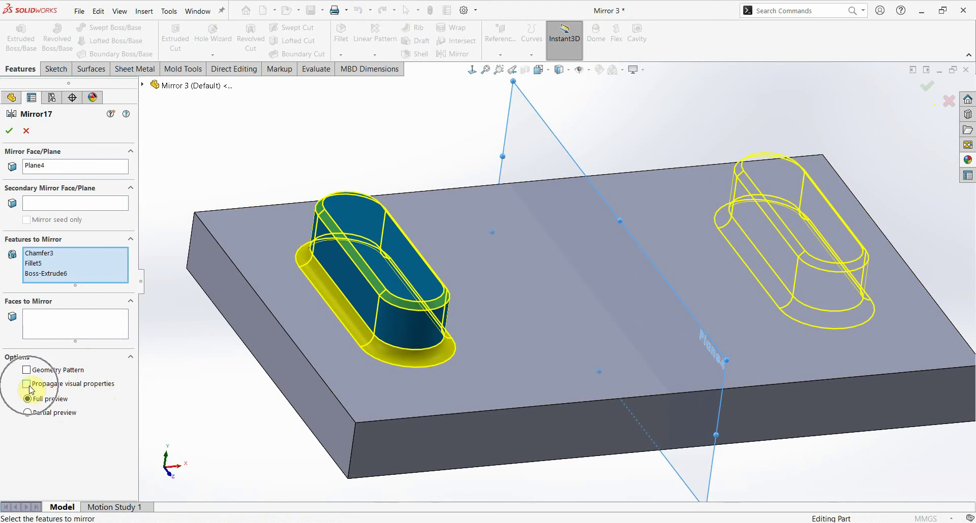
{"action": "left_click", "coordinate": [57, 389]}
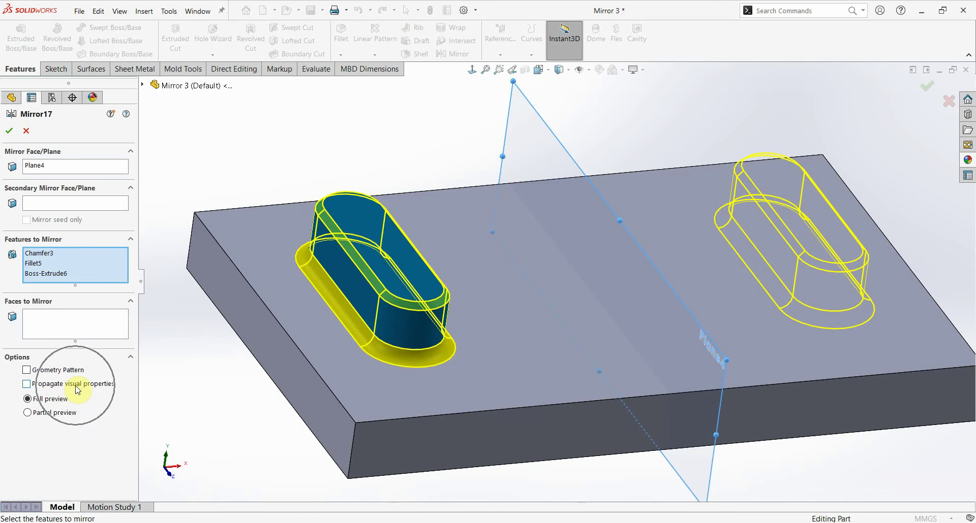
{"action": "left_click", "coordinate": [9, 132]}
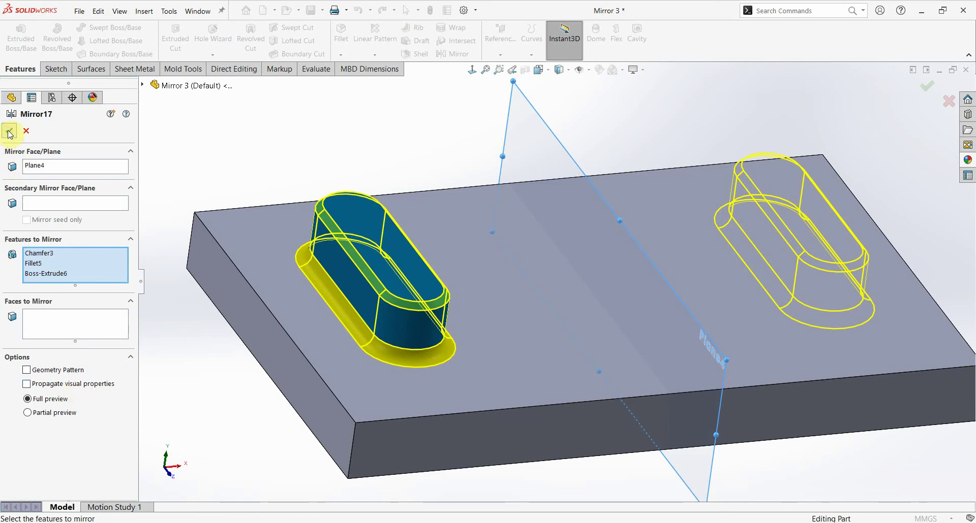
Step: Set Plane1 as the mirror plane and Plane2 as the second mirror plane
{"action": "middle_click_drag", "start_coordinate": [806, 278], "coordinate": [541, 338]}
{"action": "scroll", "coordinate": [540, 338], "scroll_direction": "up", "scroll_amount": 5}
{"action": "scroll", "coordinate": [737, 306], "scroll_direction": "down", "scroll_amount": 2}
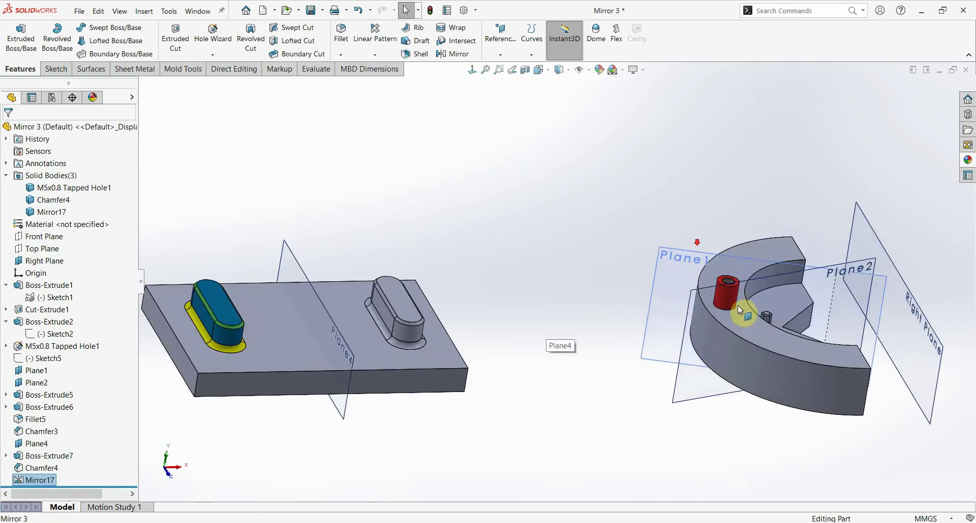
{"action": "mouse_move", "coordinate": [737, 305]}
{"action": "middle_mouse_down"}
{"action": "mouse_move", "coordinate": [748, 381]}
{"action": "mouse_move", "coordinate": [750, 212]}
{"action": "middle_mouse_up"}
{"action": "scroll", "coordinate": [750, 212], "scroll_direction": "down", "scroll_amount": 4}
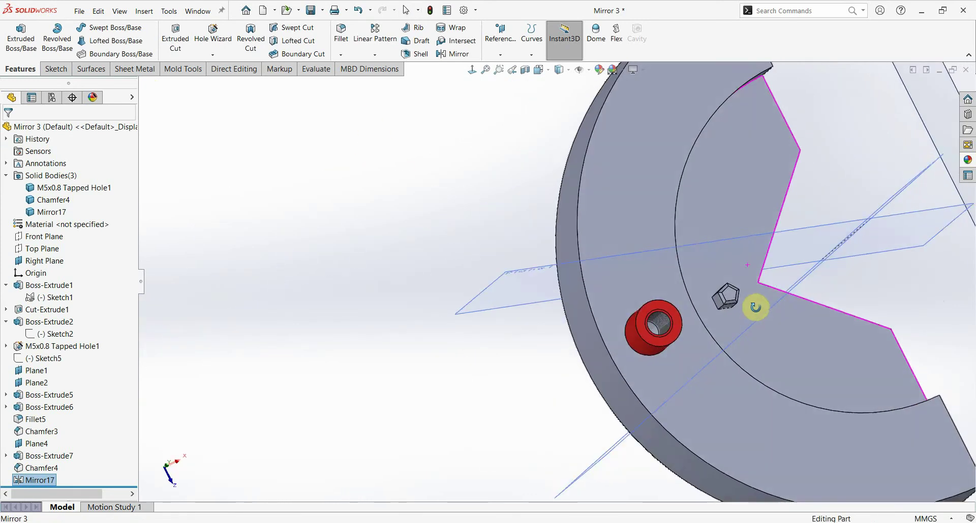
{"action": "mouse_move", "coordinate": [747, 265]}
{"action": "middle_mouse_down"}
{"action": "mouse_move", "coordinate": [736, 209]}
{"action": "mouse_move", "coordinate": [660, 249]}
{"action": "middle_mouse_up"}
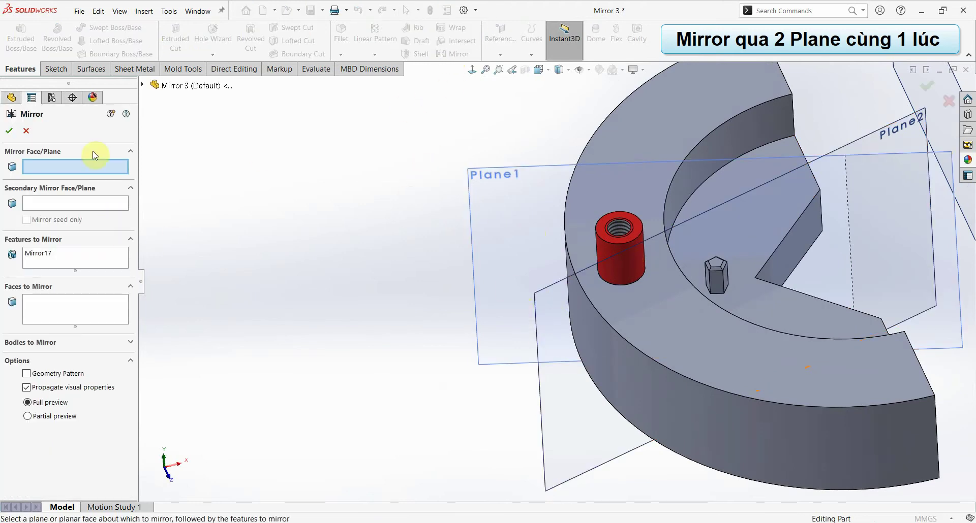
{"action": "left_click", "coordinate": [487, 191]}
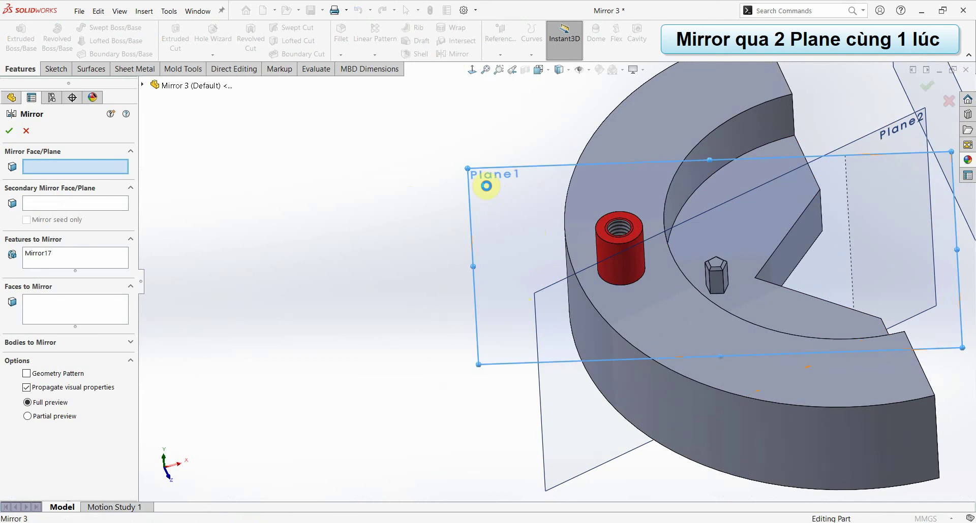
{"action": "left_click", "coordinate": [559, 396]}
{"action": "mouse_move", "coordinate": [511, 327]}
{"action": "middle_mouse_down"}
{"action": "mouse_move", "coordinate": [545, 298]}
{"action": "mouse_move", "coordinate": [542, 307]}
{"action": "mouse_move", "coordinate": [507, 305]}
{"action": "middle_mouse_up"}
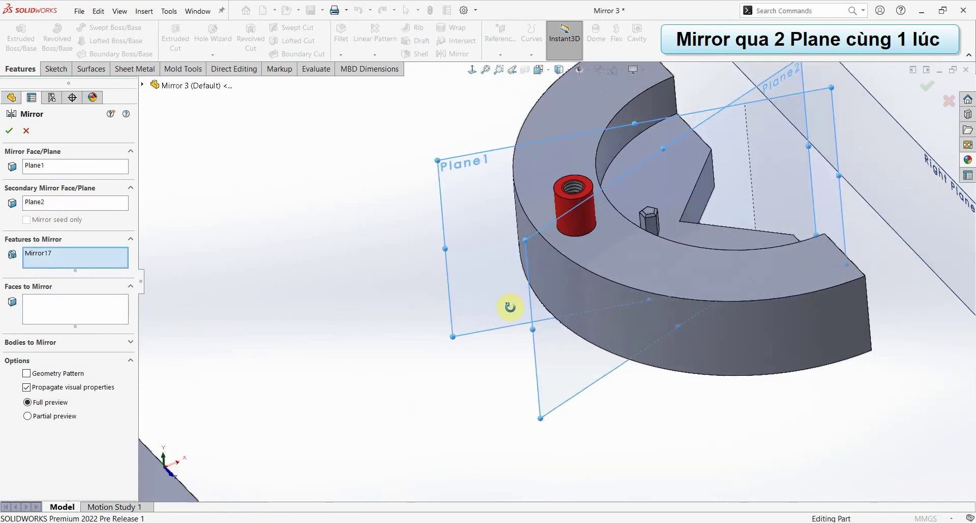
{"action": "scroll", "coordinate": [581, 211], "scroll_direction": "down", "scroll_amount": 2}
{"action": "scroll", "coordinate": [590, 213], "scroll_direction": "down", "scroll_amount": 2}
{"action": "scroll", "coordinate": [600, 203], "scroll_direction": "down", "scroll_amount": 2}
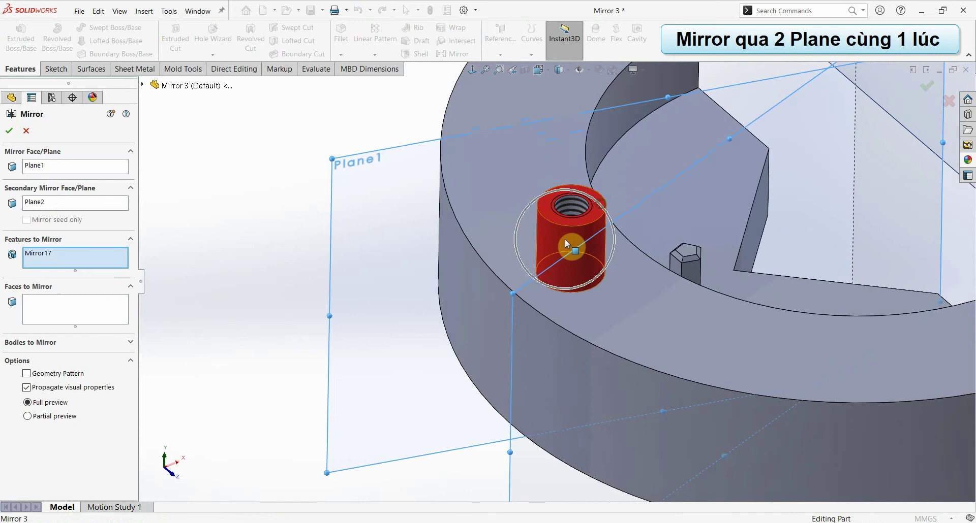
{"action": "scroll", "coordinate": [579, 213], "scroll_direction": "down", "scroll_amount": 2}
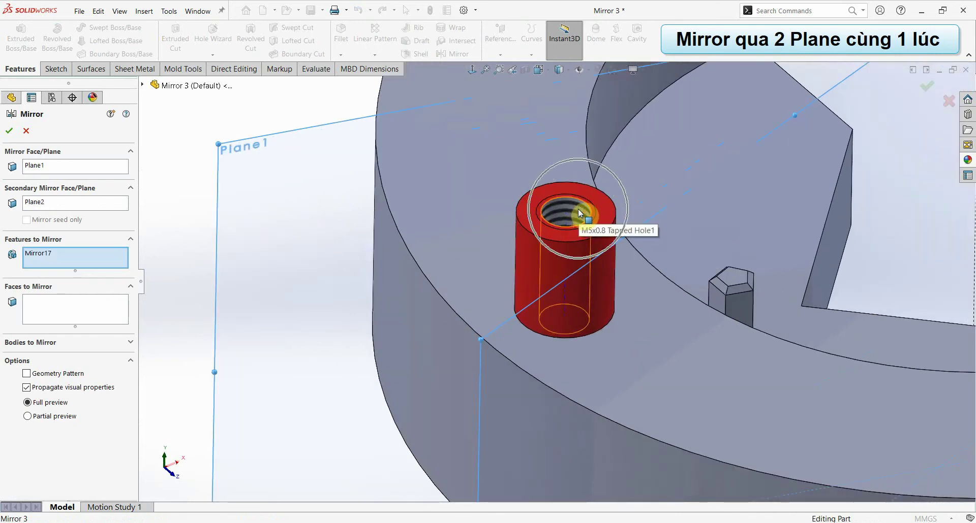
Step: Replace Mirror17 with Boss-Extrude2 and M5x0.8 Tapped Hole1 as features to mirror, and confirm
{"action": "left_click", "coordinate": [58, 261]}
{"action": "key", "text": "Delete"}
{"action": "left_click", "coordinate": [545, 262]}
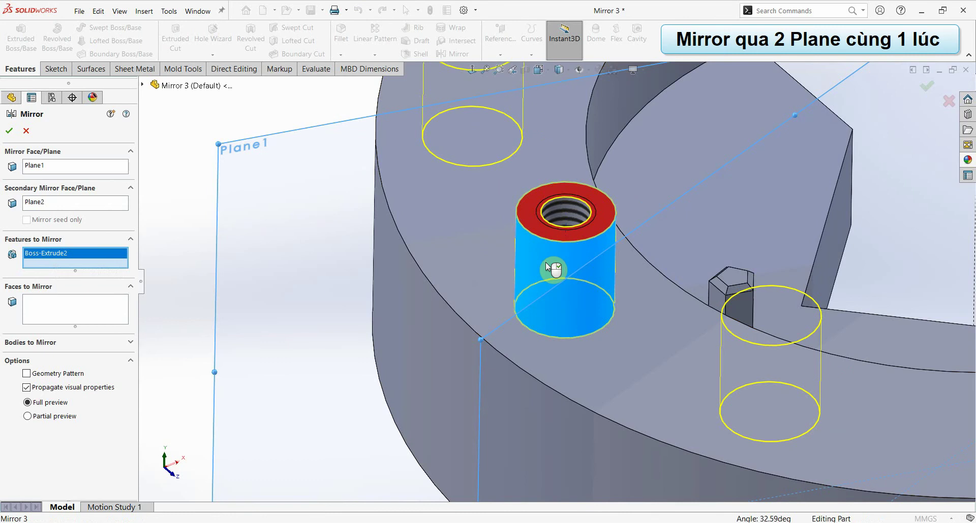
{"action": "scroll", "coordinate": [560, 209], "scroll_direction": "down", "scroll_amount": 2}
{"action": "left_click", "coordinate": [571, 222]}
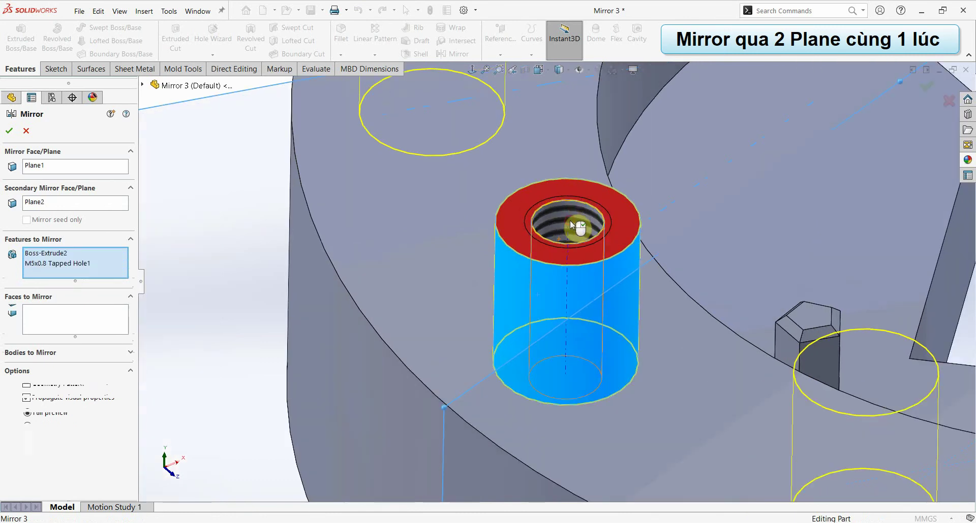
{"action": "key", "text": "f"}
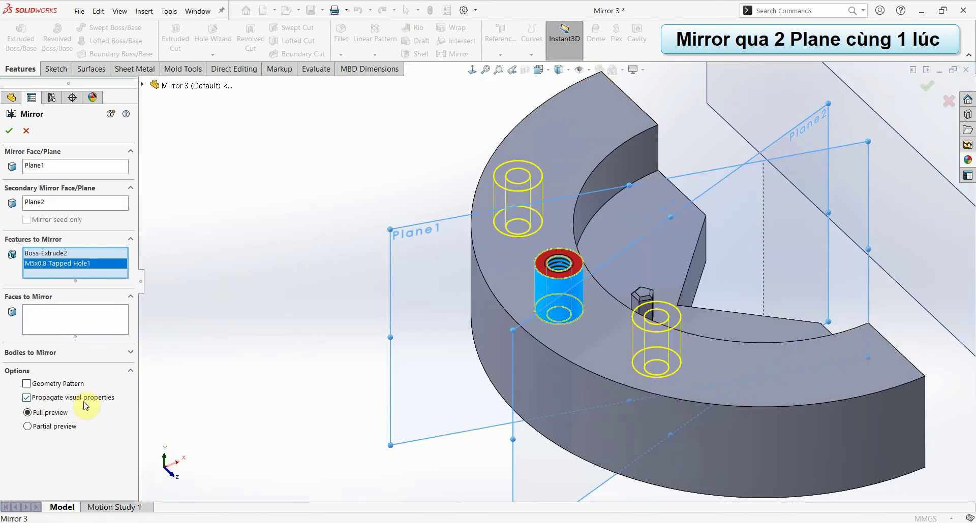
{"action": "left_click", "coordinate": [7, 131]}
Step: Orbit around the curved part to inspect the three tapped bosses, then centre the plate
{"action": "scroll", "coordinate": [387, 218], "scroll_direction": "up", "scroll_amount": 3}
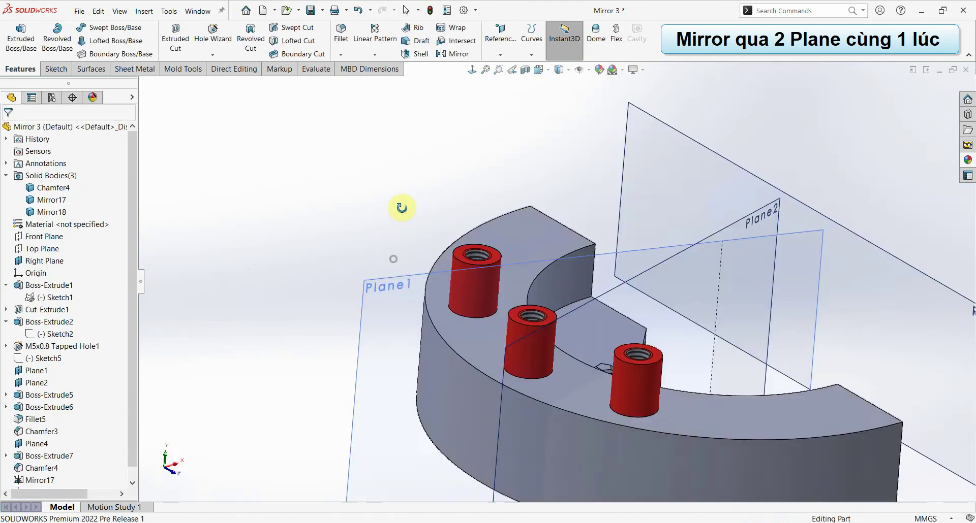
{"action": "mouse_move", "coordinate": [401, 207]}
{"action": "middle_mouse_down"}
{"action": "mouse_move", "coordinate": [375, 290]}
{"action": "mouse_move", "coordinate": [595, 318]}
{"action": "mouse_move", "coordinate": [595, 249]}
{"action": "mouse_move", "coordinate": [581, 279]}
{"action": "mouse_move", "coordinate": [581, 251]}
{"action": "mouse_move", "coordinate": [584, 274]}
{"action": "mouse_move", "coordinate": [568, 276]}
{"action": "middle_mouse_up"}
{"action": "scroll", "coordinate": [584, 320], "scroll_direction": "down", "scroll_amount": 3}
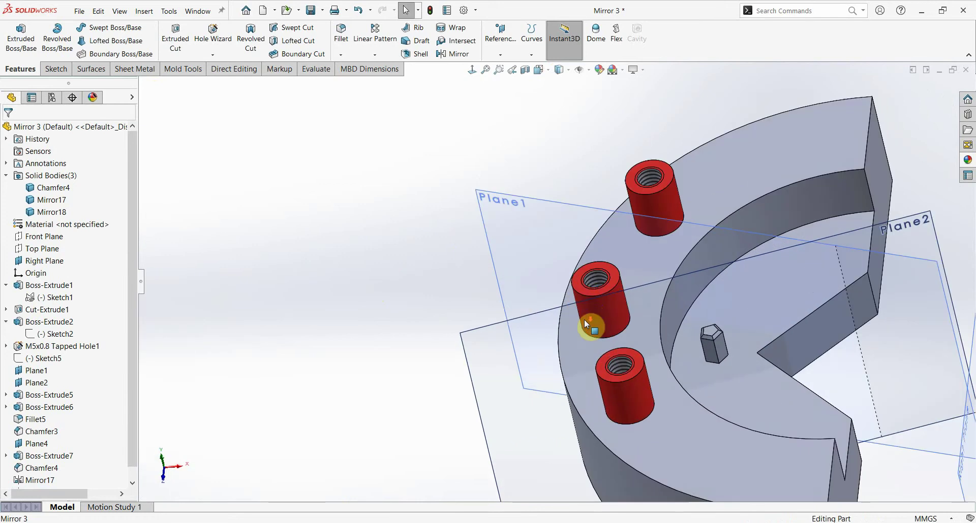
{"action": "mouse_move", "coordinate": [579, 309]}
{"action": "middle_mouse_down"}
{"action": "mouse_move", "coordinate": [582, 273]}
{"action": "mouse_move", "coordinate": [584, 299]}
{"action": "mouse_move", "coordinate": [593, 297]}
{"action": "mouse_move", "coordinate": [573, 299]}
{"action": "mouse_move", "coordinate": [654, 360]}
{"action": "mouse_move", "coordinate": [645, 340]}
{"action": "mouse_move", "coordinate": [638, 399]}
{"action": "middle_mouse_up"}
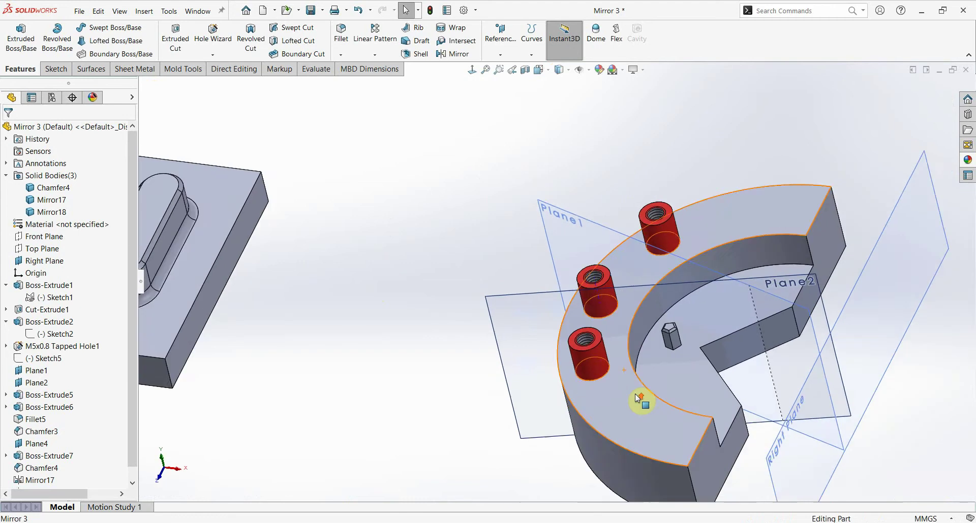
{"action": "scroll", "coordinate": [629, 274], "scroll_direction": "up", "scroll_amount": 3}
{"action": "middle_click_drag", "start_coordinate": [629, 274], "coordinate": [394, 298]}
{"action": "scroll", "coordinate": [243, 255], "scroll_direction": "up", "scroll_amount": 2}
{"action": "scroll", "coordinate": [243, 254], "scroll_direction": "down", "scroll_amount": 5}
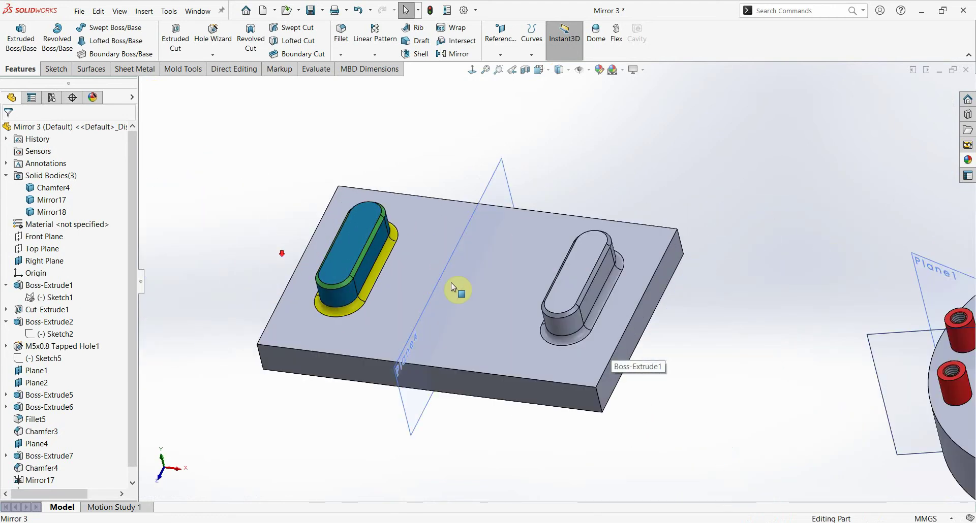
Step: Edit Mirror17 and replace Plane4 with the plate's left end face as mirror reference
{"action": "right_click", "coordinate": [46, 478]}
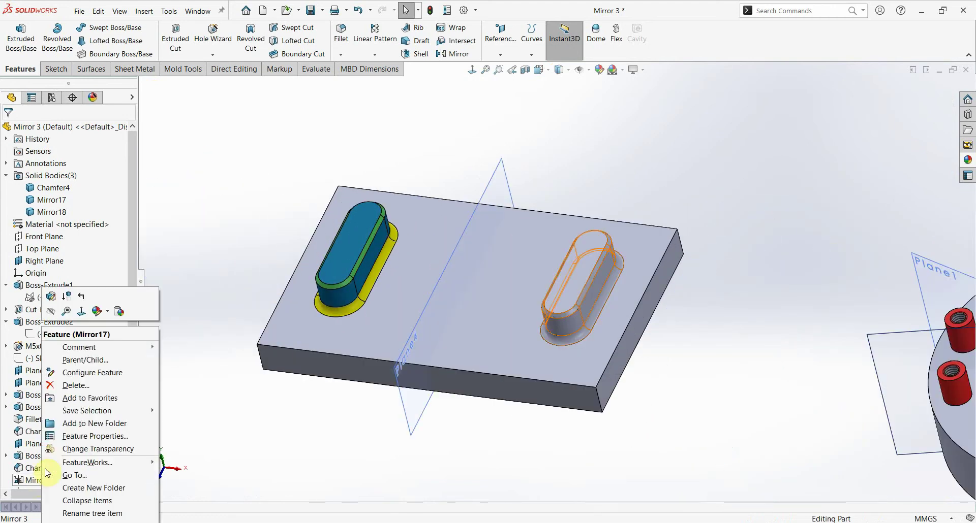
{"action": "left_click", "coordinate": [50, 296]}
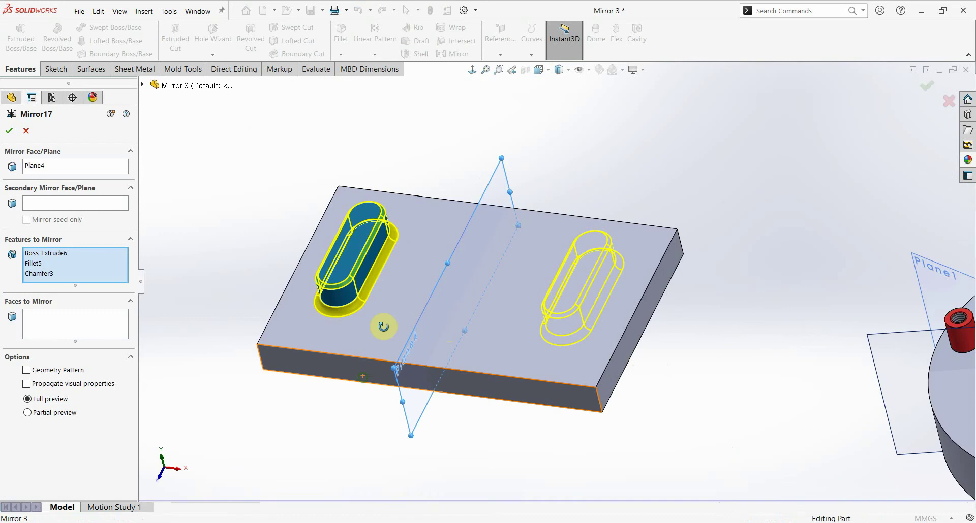
{"action": "mouse_move", "coordinate": [383, 327]}
{"action": "middle_mouse_down"}
{"action": "mouse_move", "coordinate": [381, 337]}
{"action": "mouse_move", "coordinate": [482, 249]}
{"action": "middle_mouse_up"}
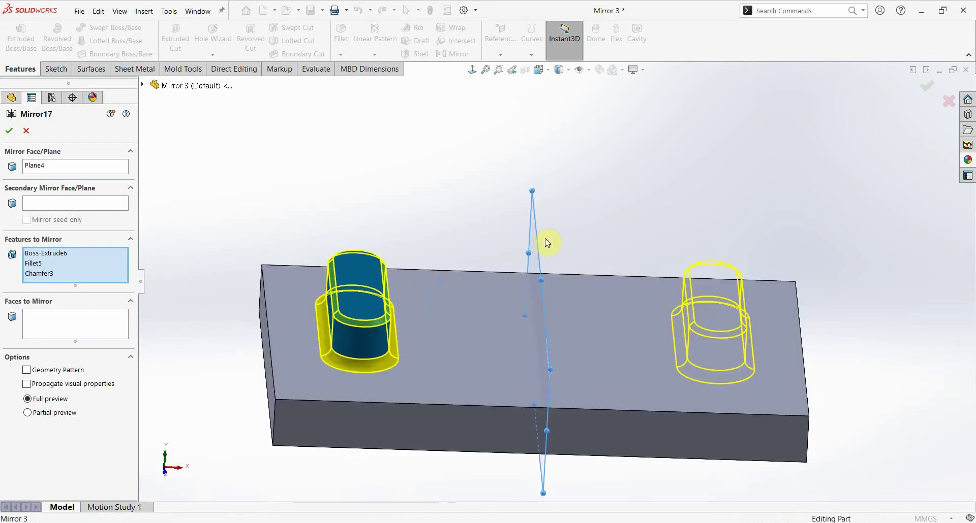
{"action": "right_click", "coordinate": [40, 165]}
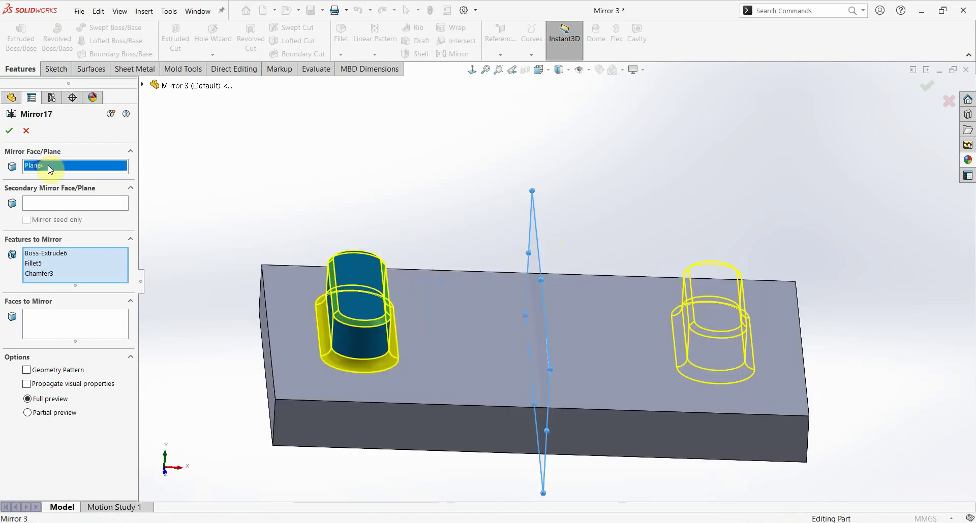
{"action": "left_click", "coordinate": [69, 187]}
{"action": "middle_click_drag", "start_coordinate": [517, 421], "coordinate": [320, 344]}
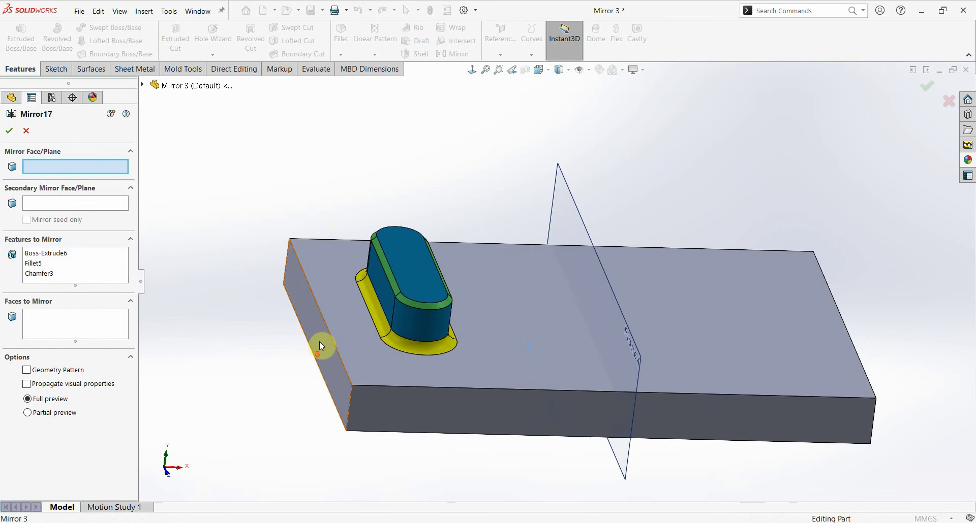
{"action": "left_click", "coordinate": [321, 337]}
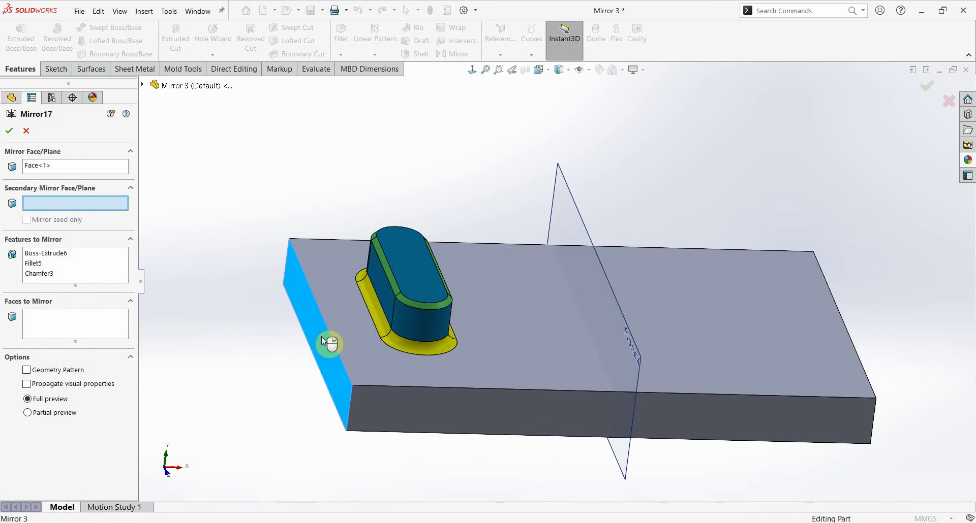
{"action": "mouse_move", "coordinate": [340, 349]}
{"action": "middle_mouse_down"}
{"action": "mouse_move", "coordinate": [377, 373]}
{"action": "mouse_move", "coordinate": [370, 376]}
{"action": "middle_mouse_up"}
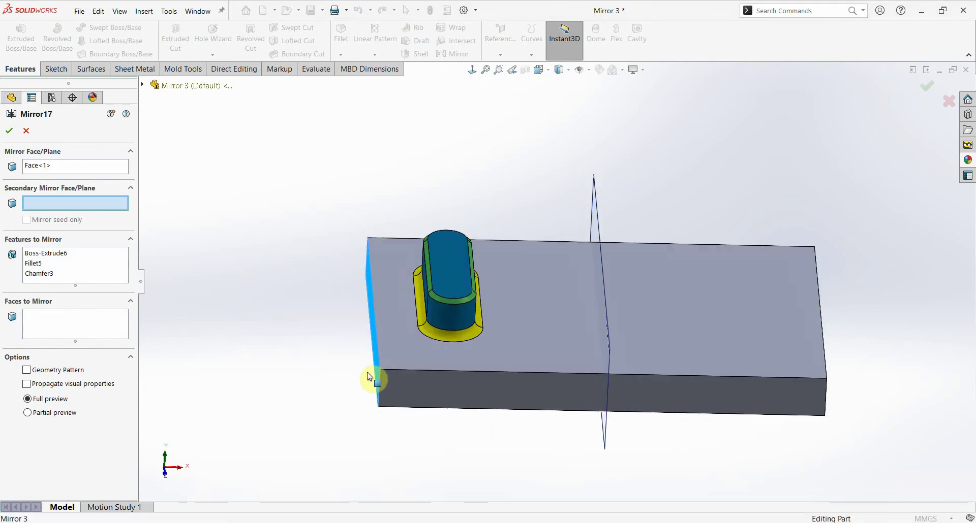
Step: Swap the end face back out for Plane4 as the mirror plane and confirm Mirror17
{"action": "left_click", "coordinate": [194, 132]}
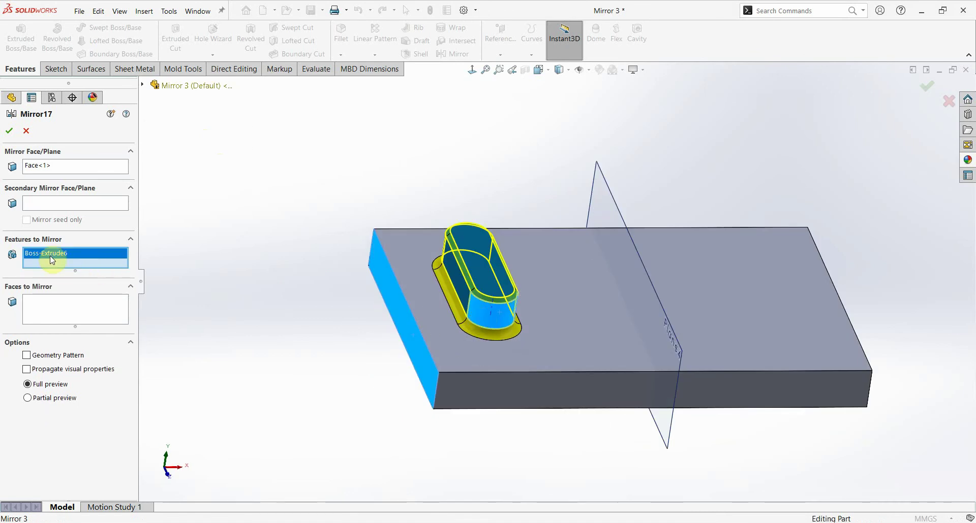
{"action": "mouse_move", "coordinate": [490, 272]}
{"action": "middle_mouse_down"}
{"action": "mouse_move", "coordinate": [515, 320]}
{"action": "mouse_move", "coordinate": [660, 306]}
{"action": "middle_mouse_up"}
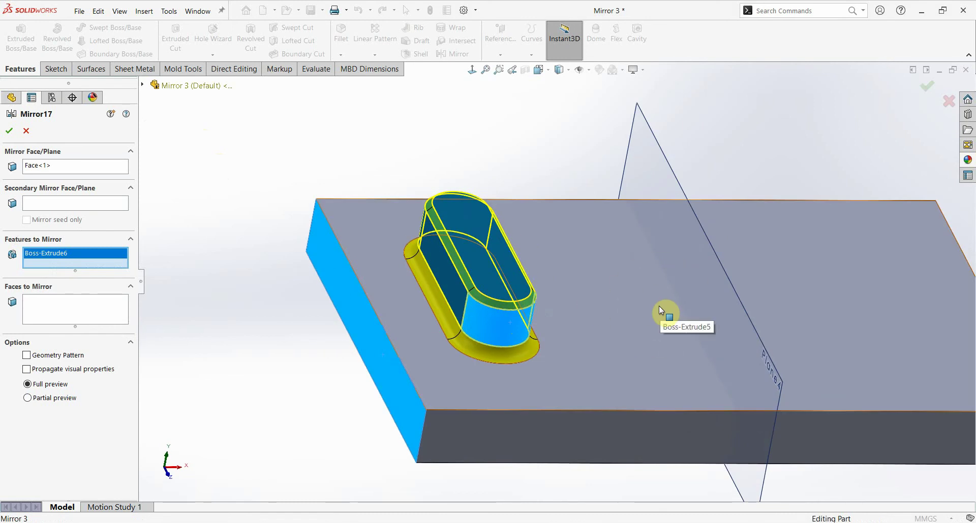
{"action": "middle_click_drag", "start_coordinate": [589, 313], "coordinate": [584, 332]}
{"action": "middle_click_drag", "start_coordinate": [452, 362], "coordinate": [310, 284]}
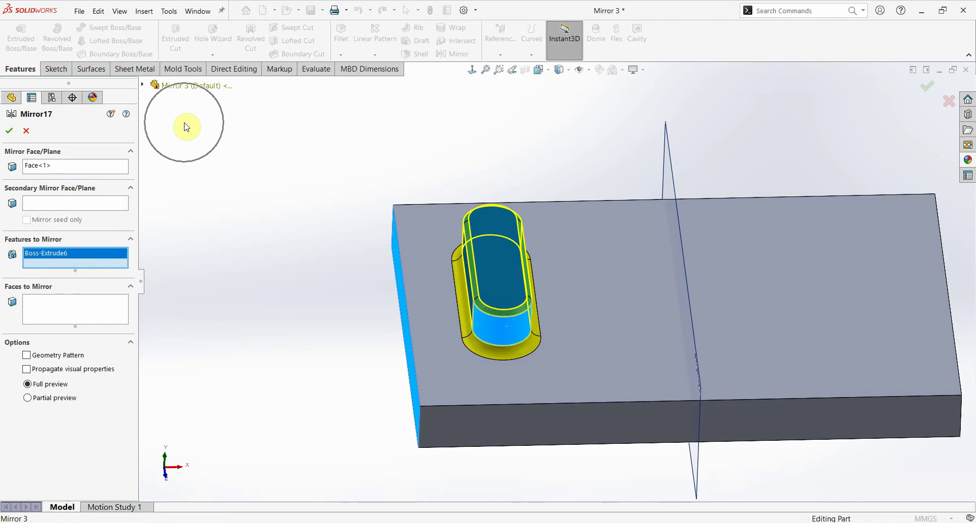
{"action": "middle_click_drag", "start_coordinate": [310, 318], "coordinate": [322, 318]}
{"action": "left_click", "coordinate": [30, 167]}
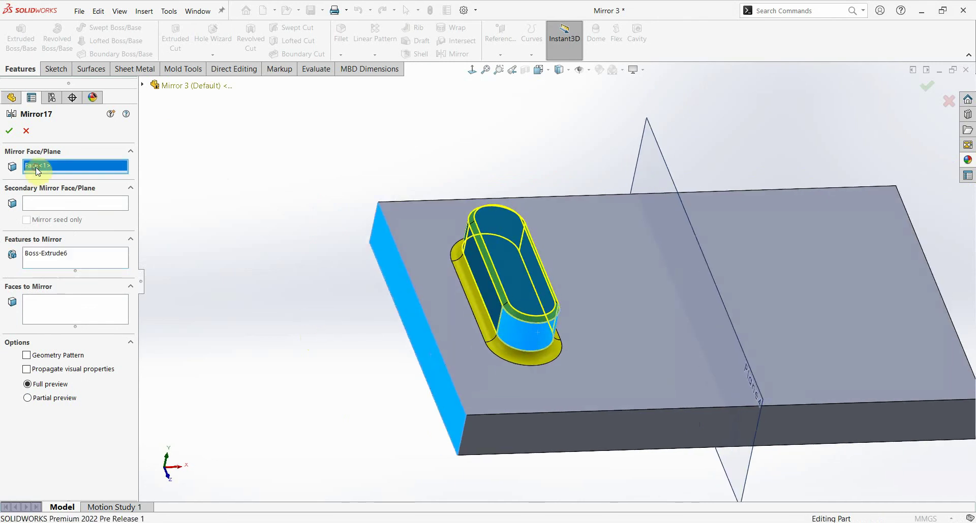
{"action": "right_click", "coordinate": [35, 167]}
{"action": "left_click", "coordinate": [65, 189]}
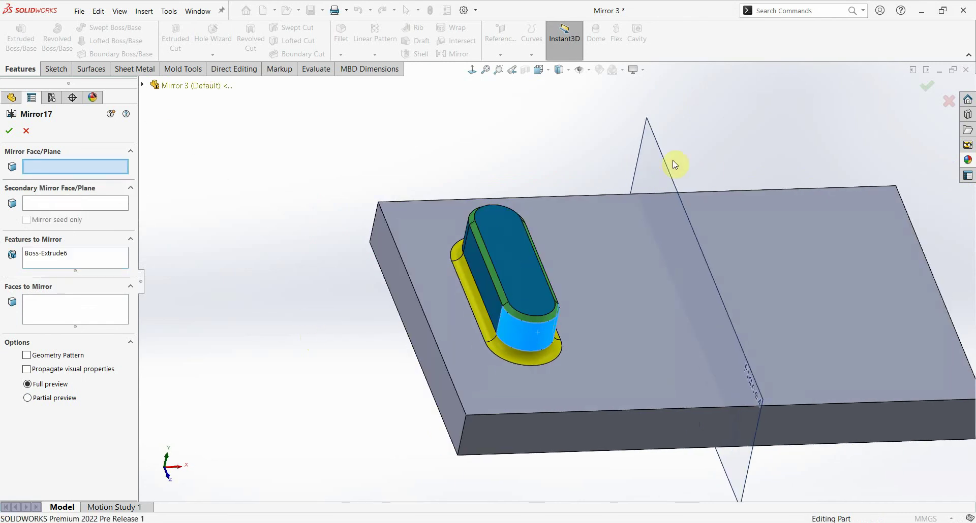
{"action": "left_click", "coordinate": [662, 160]}
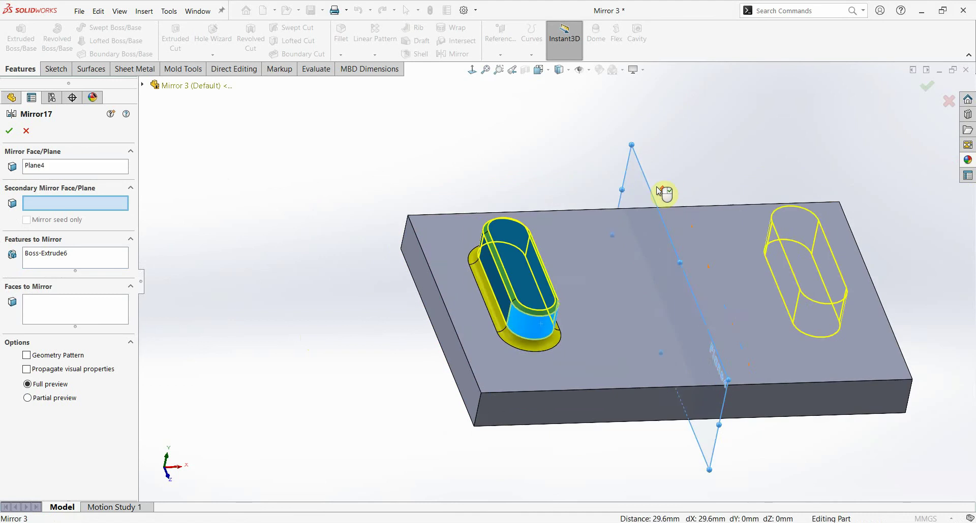
{"action": "mouse_move", "coordinate": [661, 189]}
{"action": "middle_mouse_down"}
{"action": "mouse_move", "coordinate": [704, 309]}
{"action": "mouse_move", "coordinate": [738, 258]}
{"action": "mouse_move", "coordinate": [698, 292]}
{"action": "mouse_move", "coordinate": [693, 319]}
{"action": "middle_mouse_up"}
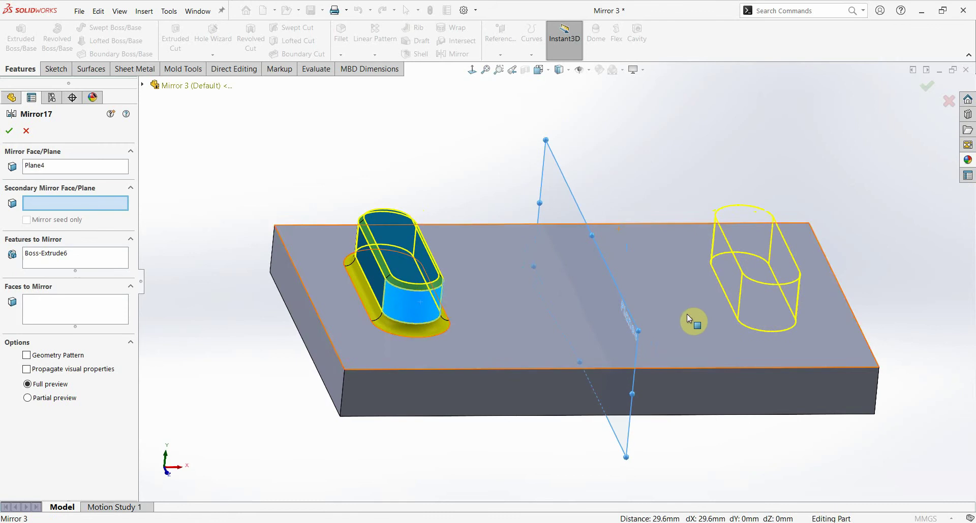
{"action": "left_click", "coordinate": [9, 129]}
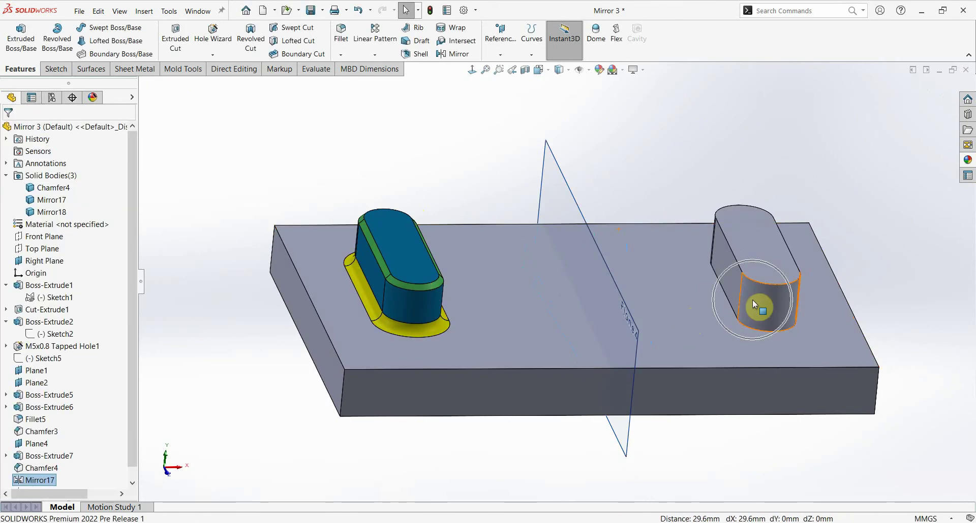
Step: Delete the existing Mirror17 feature
{"action": "right_click", "coordinate": [45, 481]}
{"action": "left_click", "coordinate": [71, 389]}
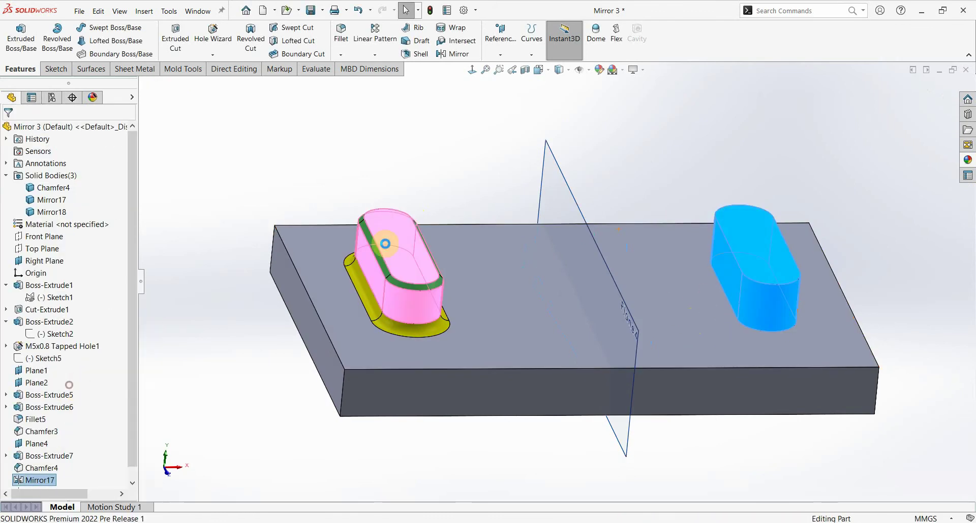
{"action": "left_click", "coordinate": [341, 145]}
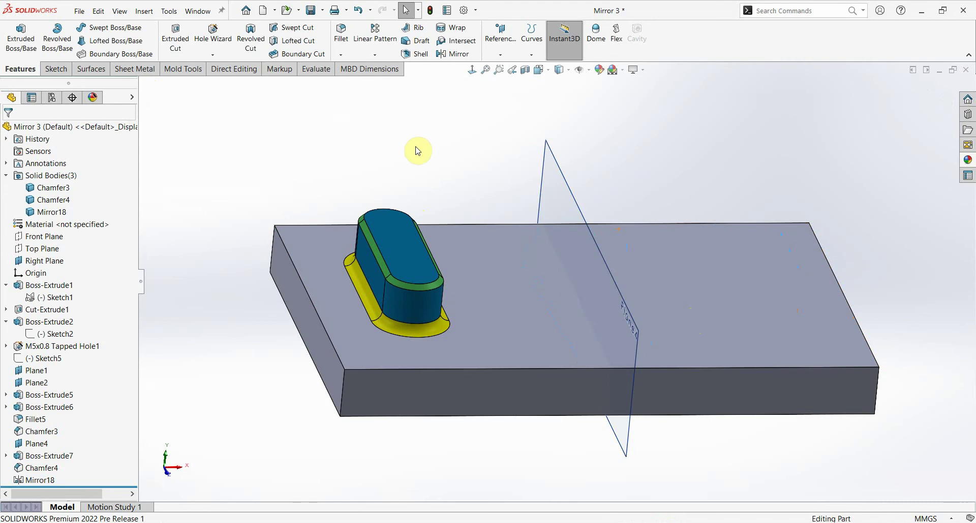
Step: Start a mirror on Plane4 and pick the boss's rounded end face as a face to mirror
{"action": "key", "text": "Return"}
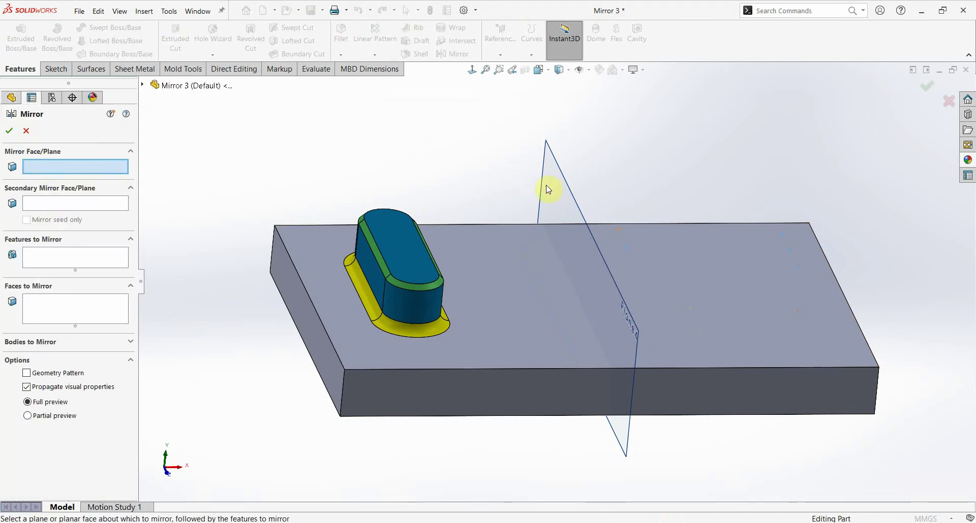
{"action": "left_click", "coordinate": [561, 180]}
{"action": "middle_click_drag", "start_coordinate": [556, 222], "coordinate": [547, 232]}
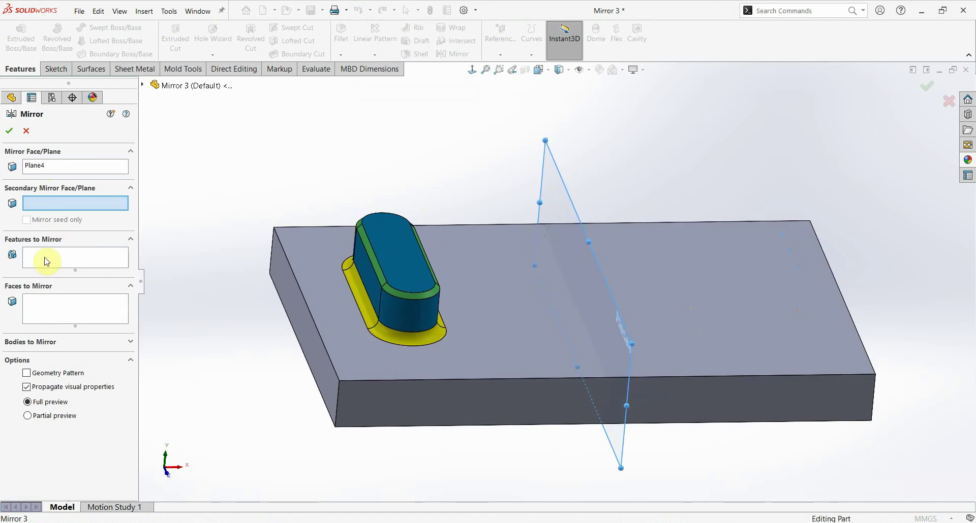
{"action": "left_click", "coordinate": [42, 311]}
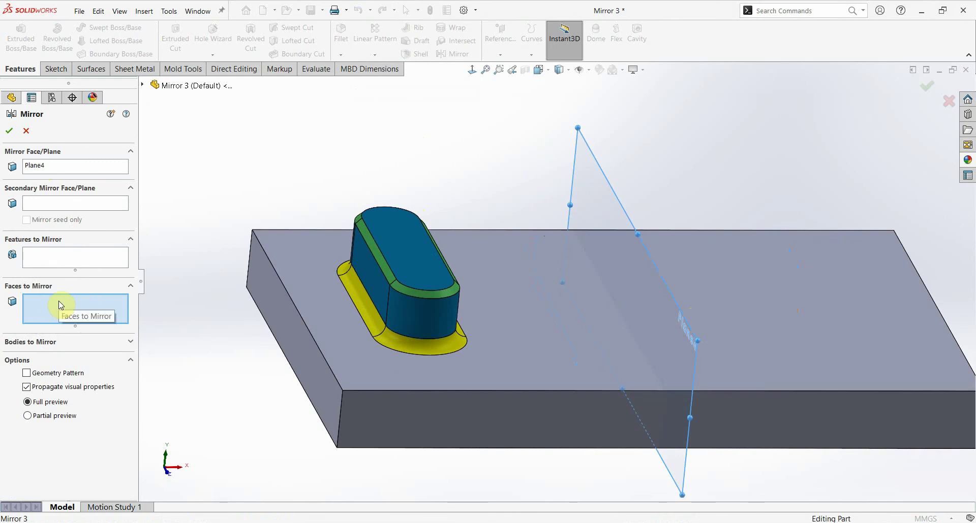
{"action": "scroll", "coordinate": [429, 299], "scroll_direction": "down", "scroll_amount": 3}
{"action": "left_click", "coordinate": [399, 303]}
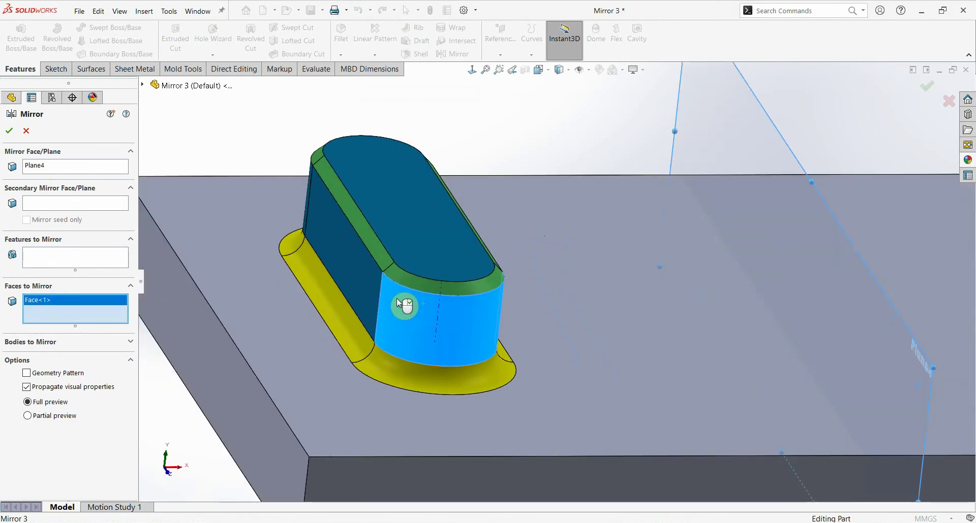
{"action": "scroll", "coordinate": [398, 296], "scroll_direction": "up", "scroll_amount": 5}
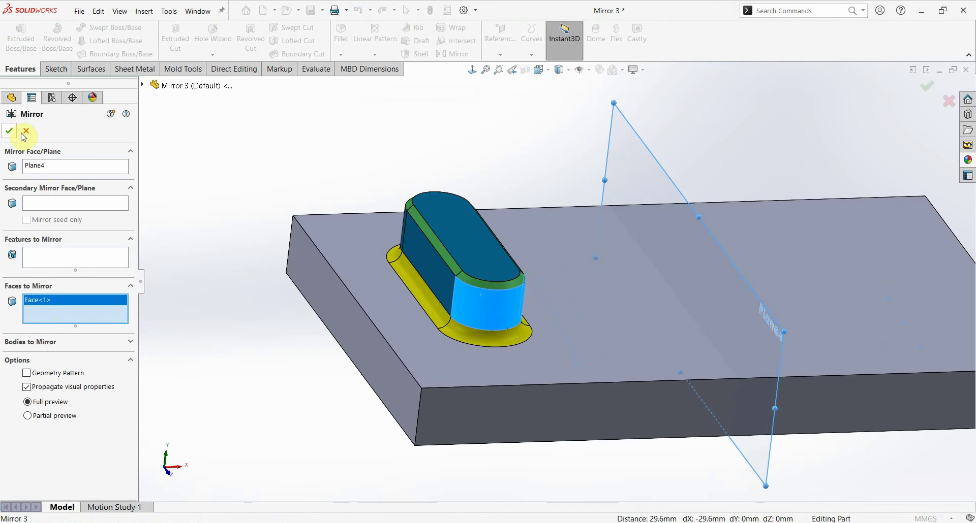
{"action": "left_click", "coordinate": [7, 131]}
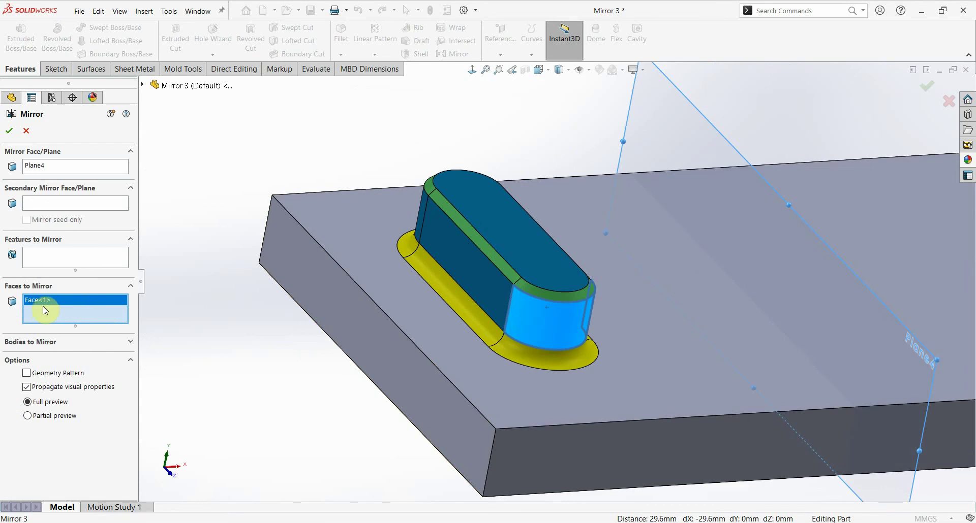
Step: Add the boss's long side, fillet, top and further side faces to Faces to Mirror
{"action": "middle_click_drag", "start_coordinate": [501, 272], "coordinate": [494, 247]}
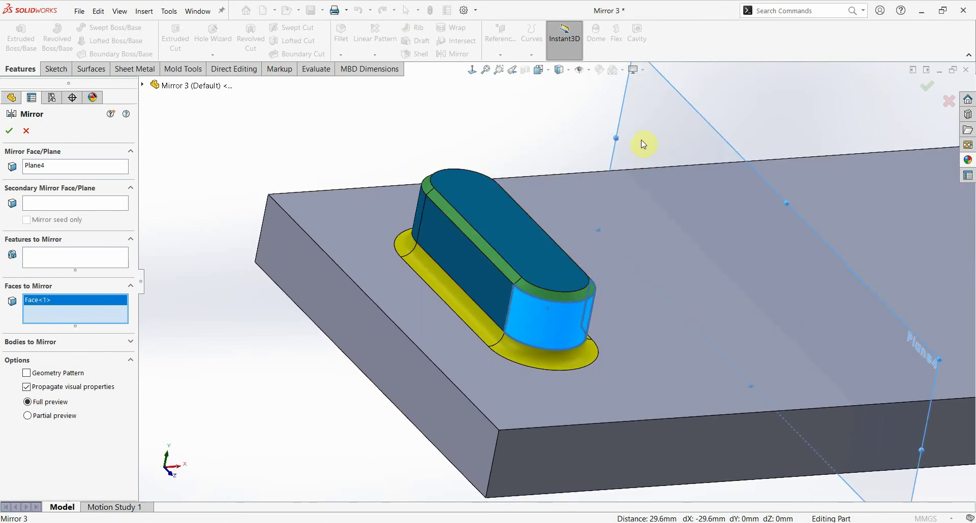
{"action": "scroll", "coordinate": [501, 269], "scroll_direction": "down", "scroll_amount": 2}
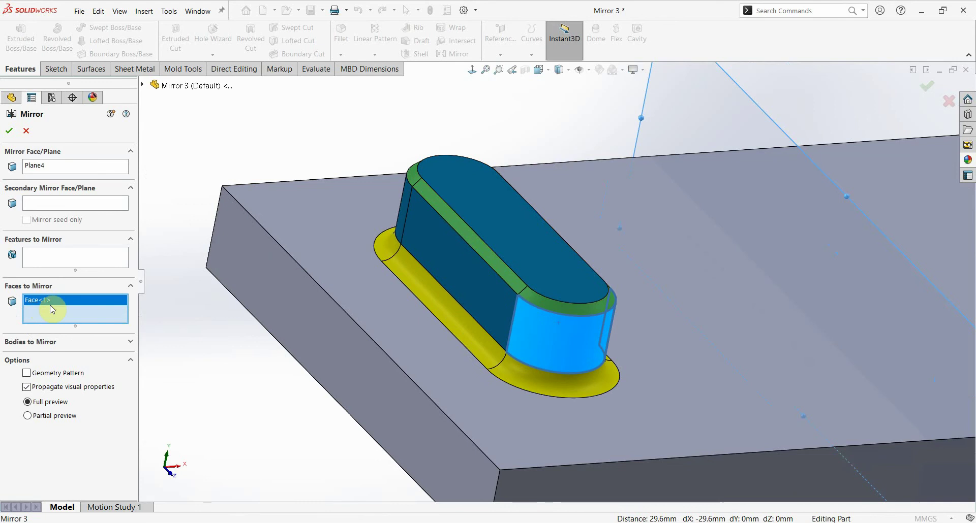
{"action": "left_click", "coordinate": [467, 277]}
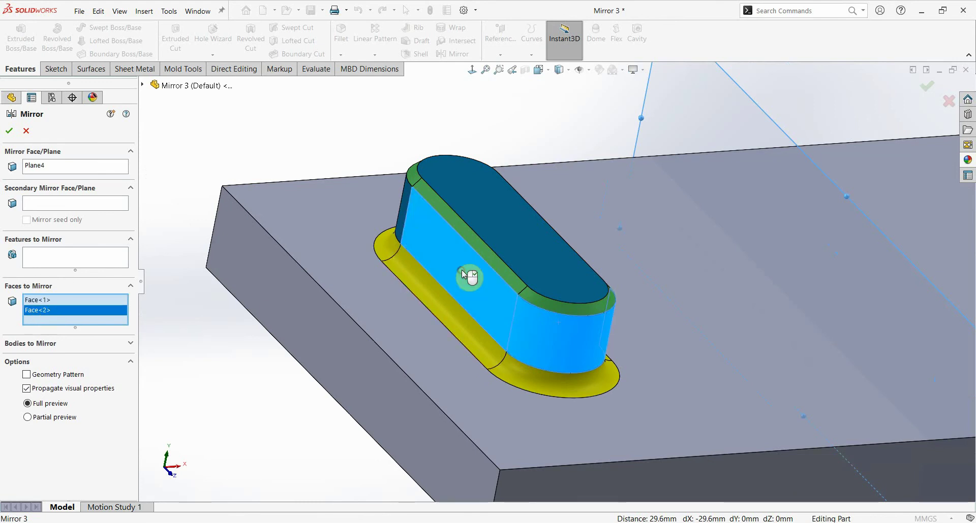
{"action": "left_click", "coordinate": [406, 209]}
{"action": "mouse_move", "coordinate": [523, 239]}
{"action": "middle_mouse_down"}
{"action": "mouse_move", "coordinate": [457, 245]}
{"action": "mouse_move", "coordinate": [572, 230]}
{"action": "middle_mouse_up"}
{"action": "left_click", "coordinate": [571, 231]}
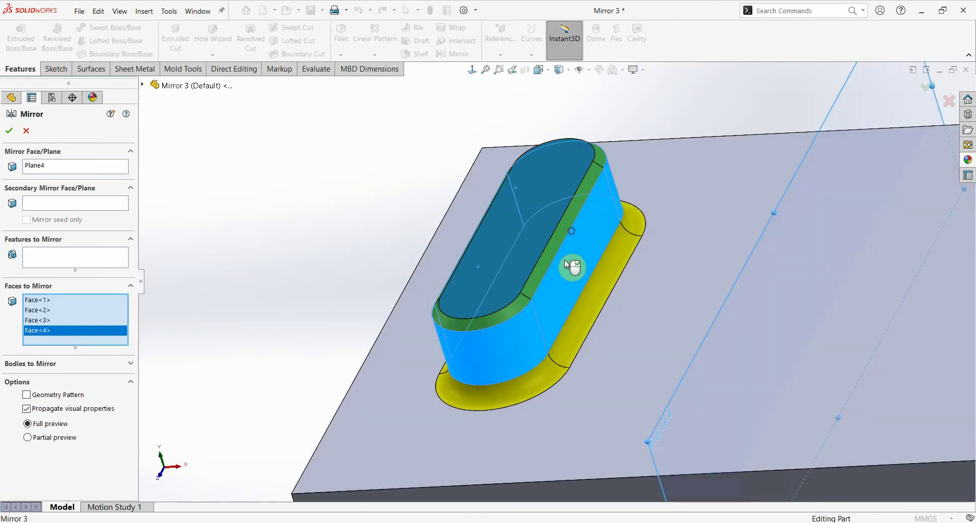
{"action": "left_click", "coordinate": [550, 248]}
{"action": "left_click", "coordinate": [513, 308]}
{"action": "left_click", "coordinate": [584, 181]}
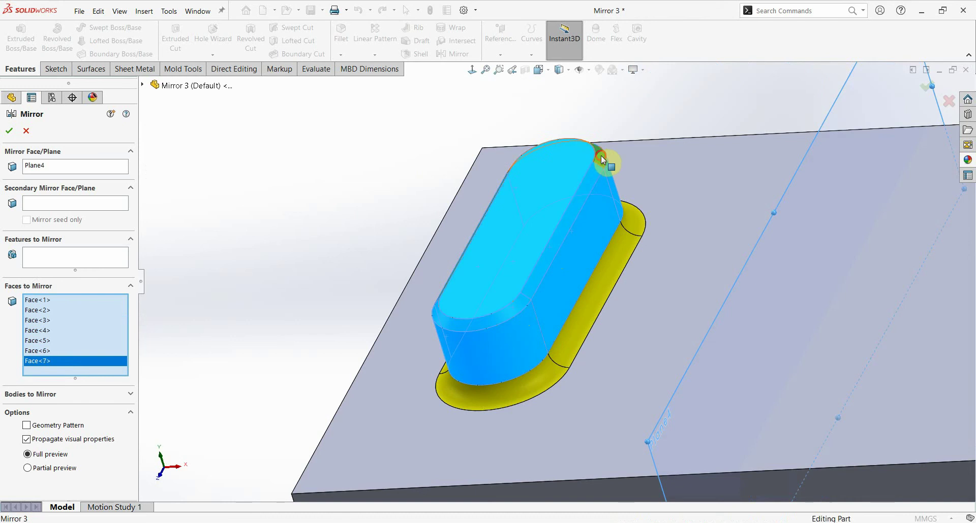
{"action": "left_click", "coordinate": [602, 160]}
Step: Add the base fillet and last boss faces, then accept the 13-face mirror across Plane4
{"action": "mouse_move", "coordinate": [601, 159]}
{"action": "middle_mouse_down"}
{"action": "mouse_move", "coordinate": [620, 234]}
{"action": "mouse_move", "coordinate": [464, 285]}
{"action": "middle_mouse_up"}
{"action": "left_click", "coordinate": [491, 279]}
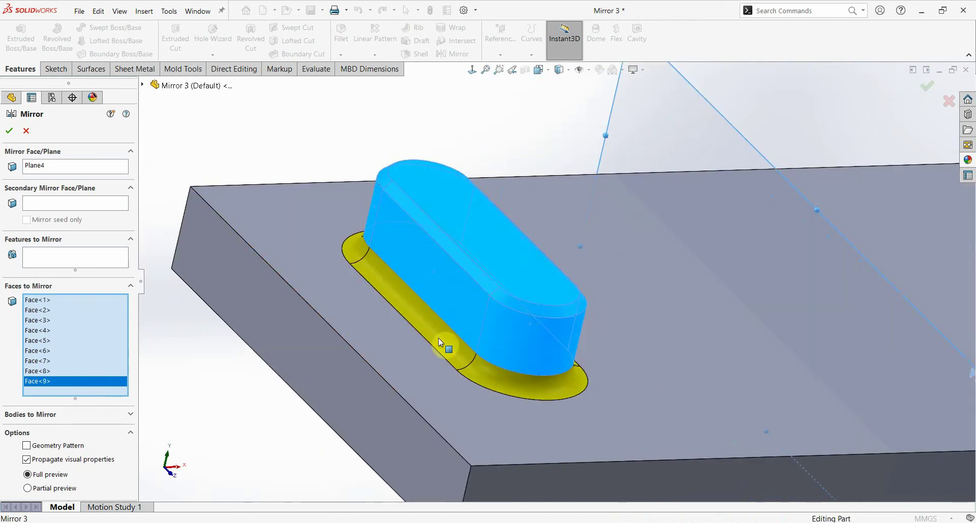
{"action": "left_click", "coordinate": [440, 342]}
{"action": "left_click", "coordinate": [502, 393]}
{"action": "mouse_move", "coordinate": [502, 393]}
{"action": "middle_mouse_down"}
{"action": "mouse_move", "coordinate": [513, 370]}
{"action": "mouse_move", "coordinate": [616, 319]}
{"action": "middle_mouse_up"}
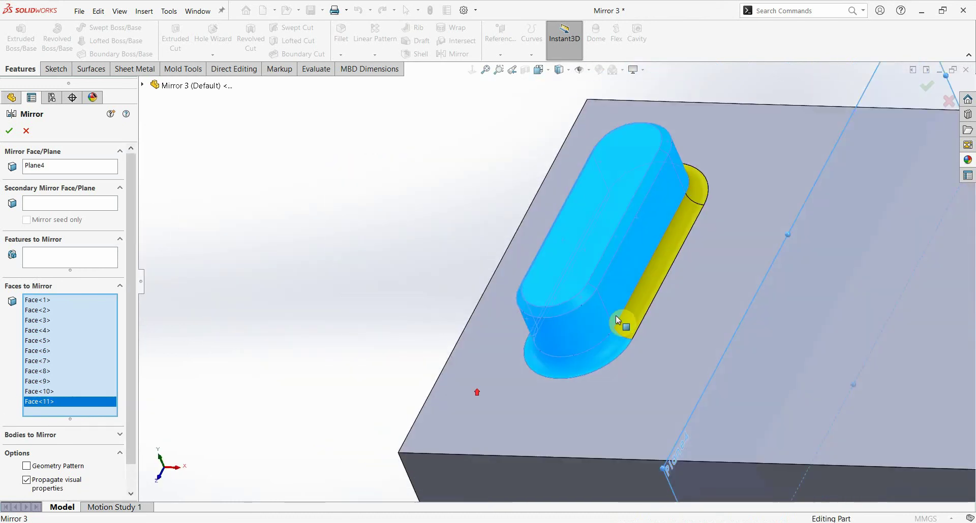
{"action": "left_click", "coordinate": [643, 291]}
{"action": "left_click", "coordinate": [697, 185]}
{"action": "mouse_move", "coordinate": [697, 185]}
{"action": "middle_mouse_down"}
{"action": "mouse_move", "coordinate": [655, 253]}
{"action": "mouse_move", "coordinate": [429, 194]}
{"action": "mouse_move", "coordinate": [484, 214]}
{"action": "middle_mouse_up"}
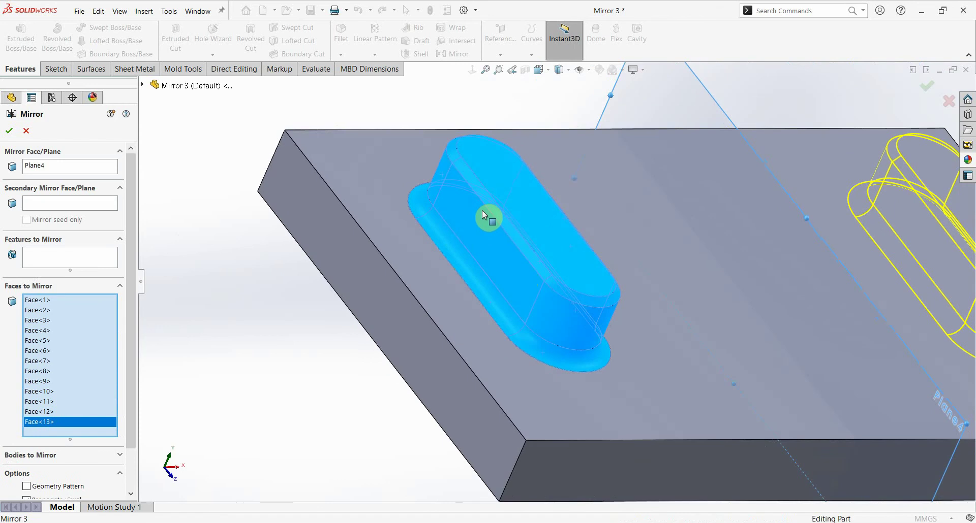
{"action": "scroll", "coordinate": [517, 257], "scroll_direction": "up", "scroll_amount": 3}
{"action": "scroll", "coordinate": [523, 279], "scroll_direction": "up", "scroll_amount": 3}
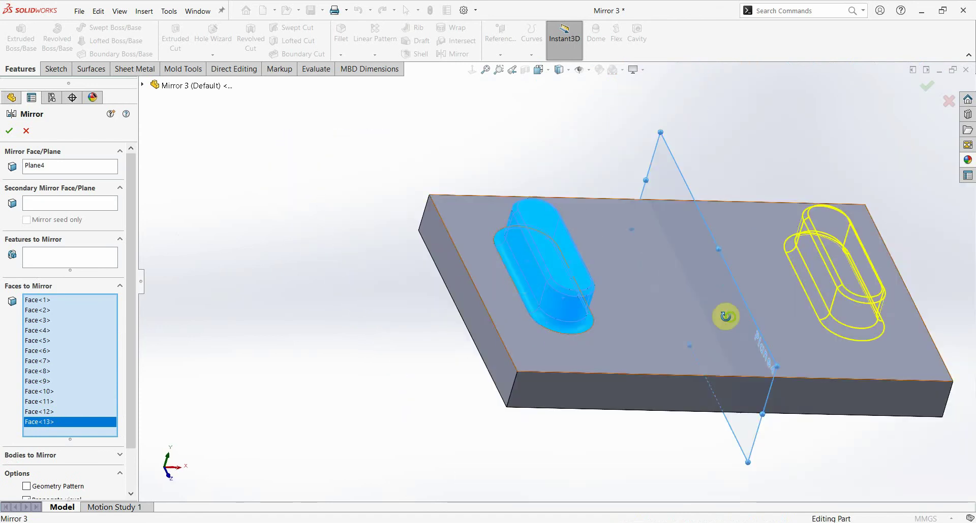
{"action": "mouse_move", "coordinate": [725, 316]}
{"action": "middle_mouse_down"}
{"action": "mouse_move", "coordinate": [710, 289]}
{"action": "mouse_move", "coordinate": [797, 364]}
{"action": "mouse_move", "coordinate": [752, 316]}
{"action": "middle_mouse_up"}
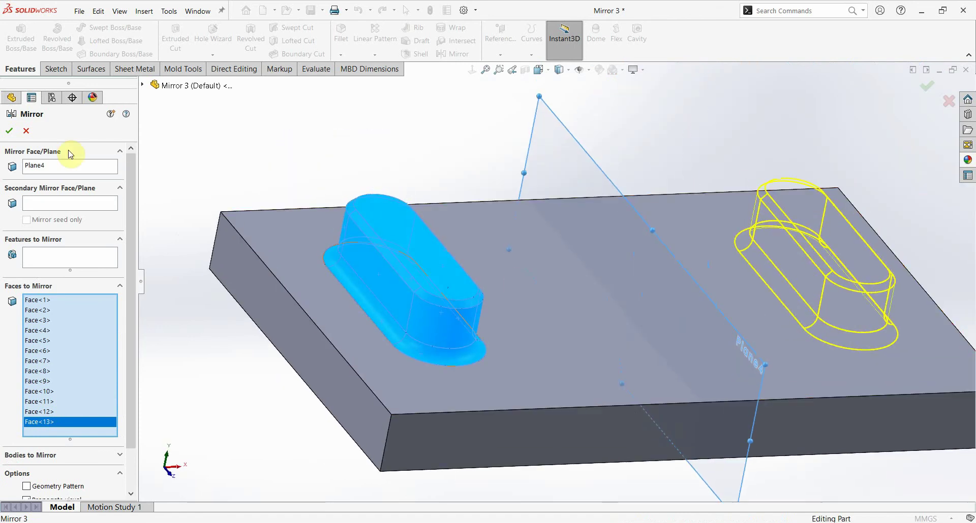
{"action": "key", "text": "Return"}
Step: Turn and zoom the view to the curved part and pick one of its mirrored cylinders
{"action": "mouse_move", "coordinate": [548, 194]}
{"action": "middle_mouse_down"}
{"action": "mouse_move", "coordinate": [645, 277]}
{"action": "mouse_move", "coordinate": [674, 286]}
{"action": "middle_mouse_up"}
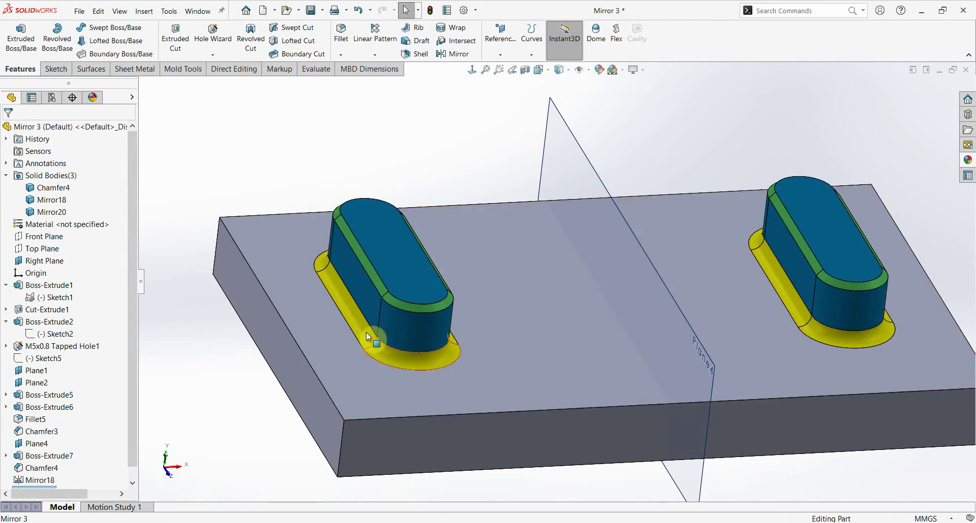
{"action": "scroll", "coordinate": [414, 316], "scroll_direction": "down", "scroll_amount": 3}
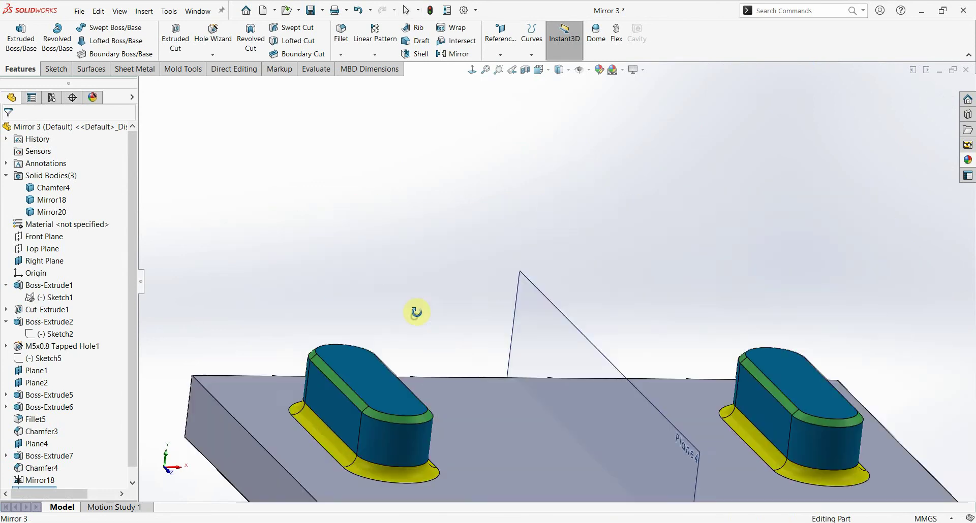
{"action": "scroll", "coordinate": [412, 290], "scroll_direction": "up", "scroll_amount": 3}
{"action": "scroll", "coordinate": [412, 290], "scroll_direction": "down", "scroll_amount": 5}
{"action": "middle_click_drag", "start_coordinate": [457, 181], "coordinate": [635, 394]}
{"action": "scroll", "coordinate": [636, 394], "scroll_direction": "down", "scroll_amount": 3}
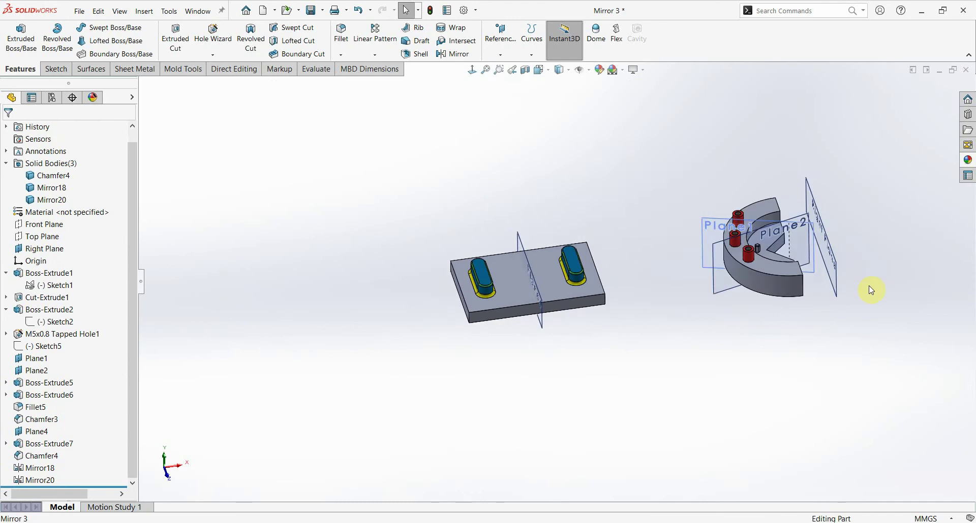
{"action": "scroll", "coordinate": [654, 219], "scroll_direction": "up", "scroll_amount": 3}
{"action": "scroll", "coordinate": [647, 305], "scroll_direction": "up", "scroll_amount": 2}
{"action": "scroll", "coordinate": [641, 214], "scroll_direction": "down", "scroll_amount": 1}
{"action": "scroll", "coordinate": [593, 315], "scroll_direction": "up", "scroll_amount": 2}
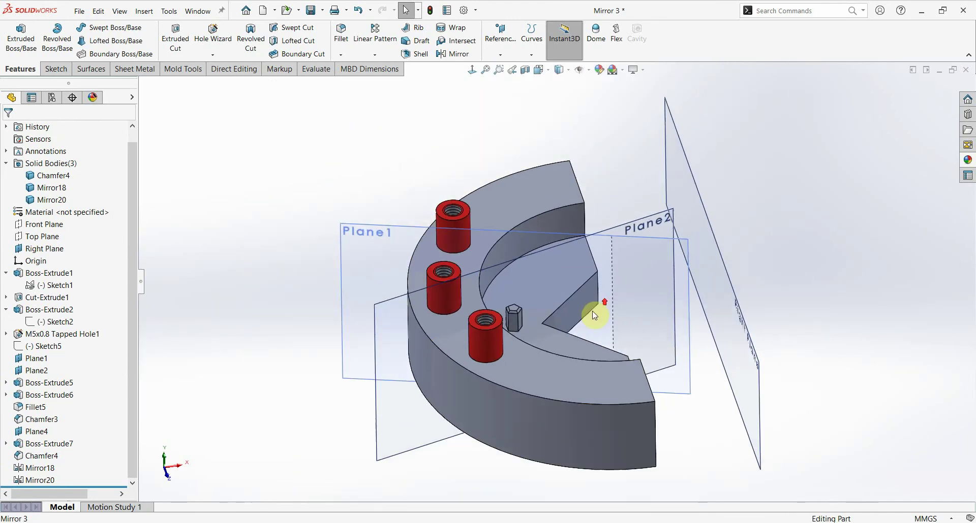
{"action": "left_click", "coordinate": [496, 350]}
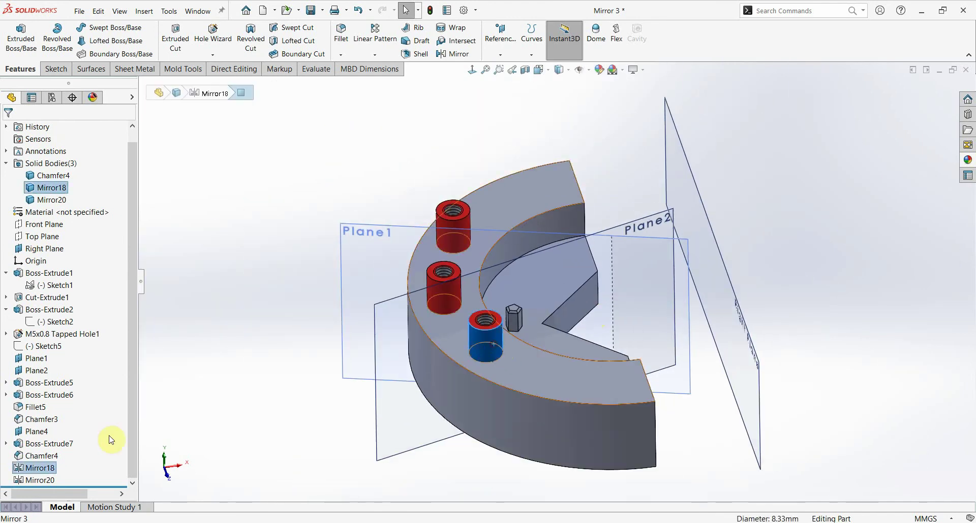
Step: Suppress Mirror18 so only the red tapped boss remains, then clear the selection
{"action": "right_click", "coordinate": [35, 472]}
{"action": "left_click", "coordinate": [616, 384]}
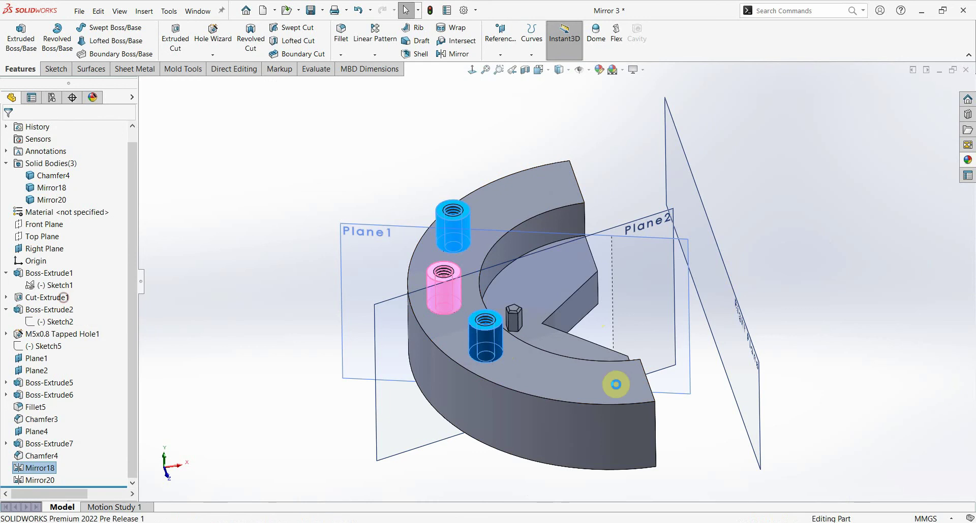
{"action": "left_click", "coordinate": [523, 198]}
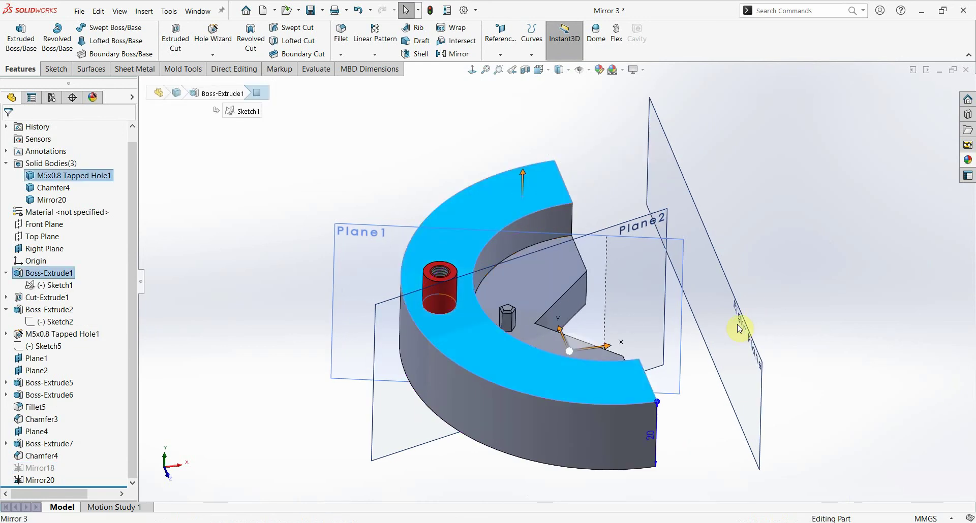
{"action": "left_click", "coordinate": [571, 133]}
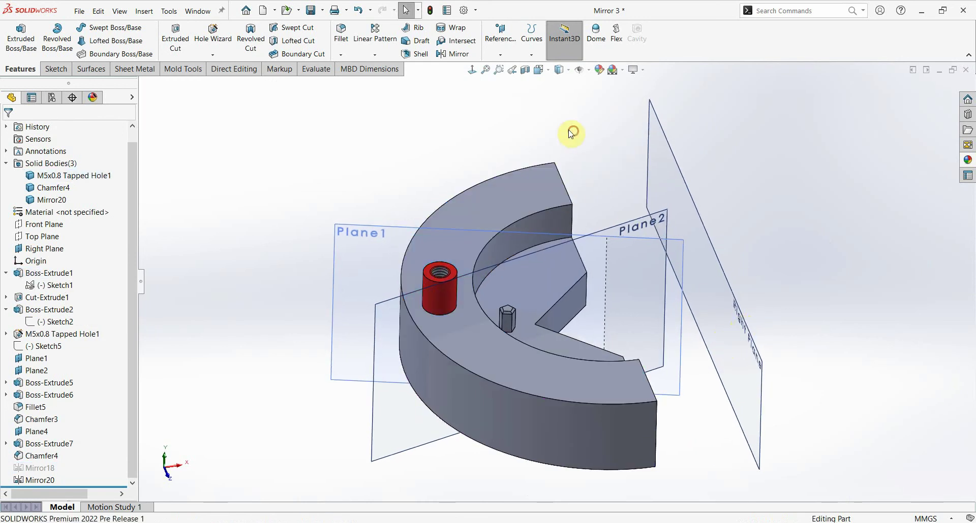
Step: Start a mirror about the Right Plane with the curved part's body under Bodies to Mirror
{"action": "left_click", "coordinate": [459, 55]}
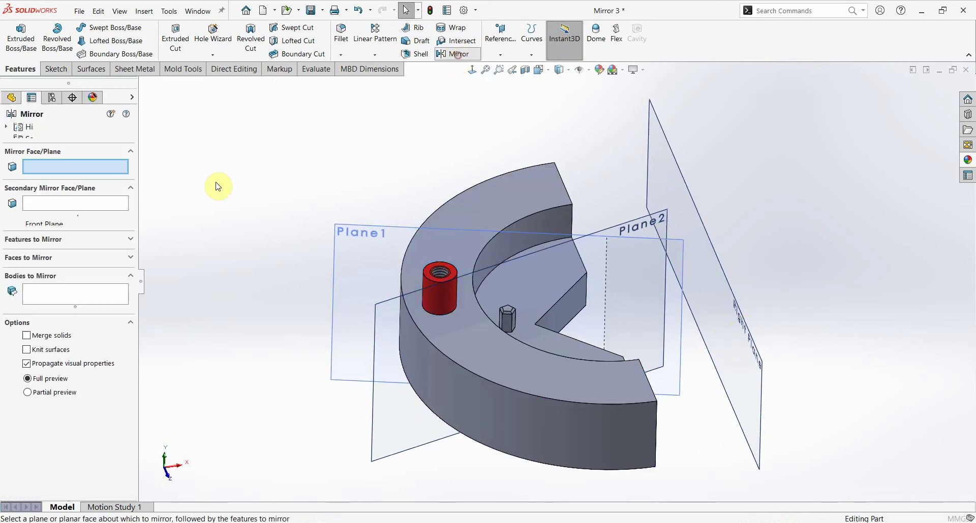
{"action": "left_click", "coordinate": [681, 178]}
{"action": "middle_click_drag", "start_coordinate": [730, 298], "coordinate": [731, 301]}
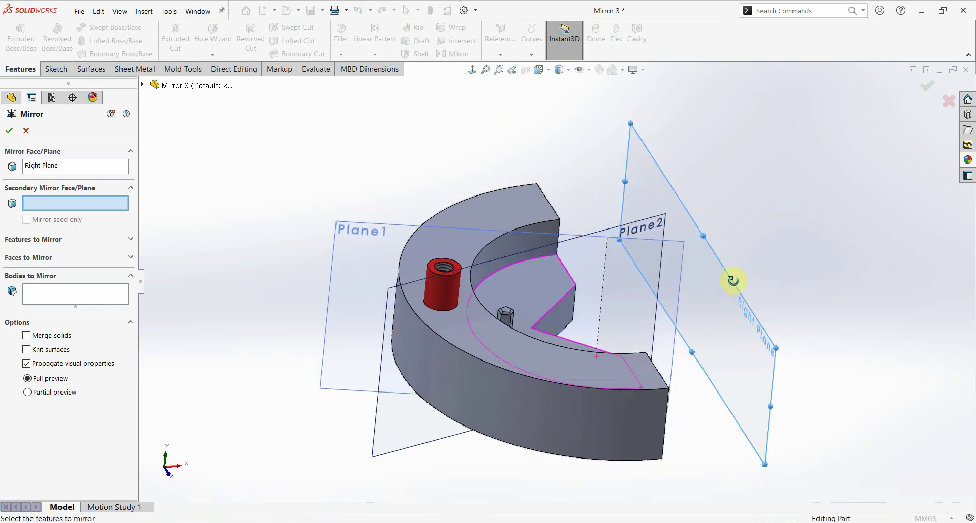
{"action": "left_click", "coordinate": [33, 268]}
{"action": "left_click", "coordinate": [27, 343]}
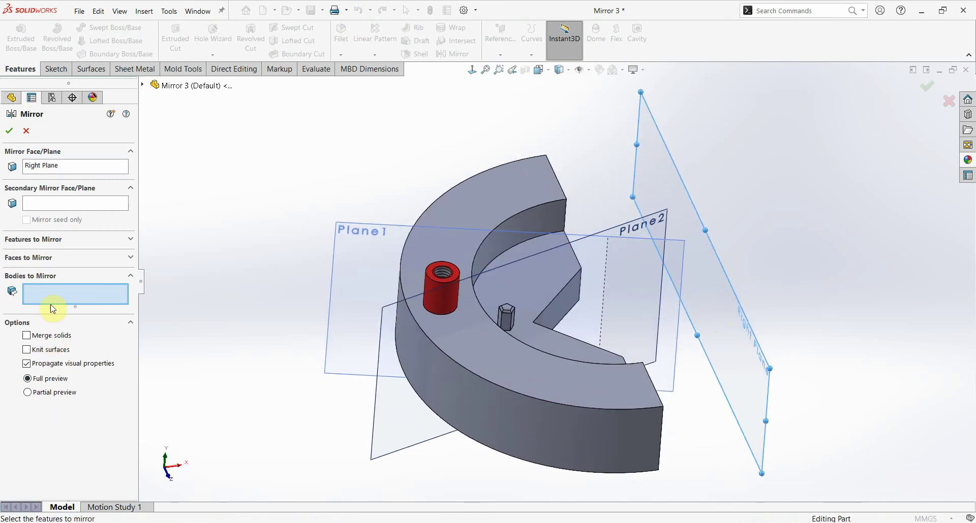
{"action": "left_click", "coordinate": [526, 189]}
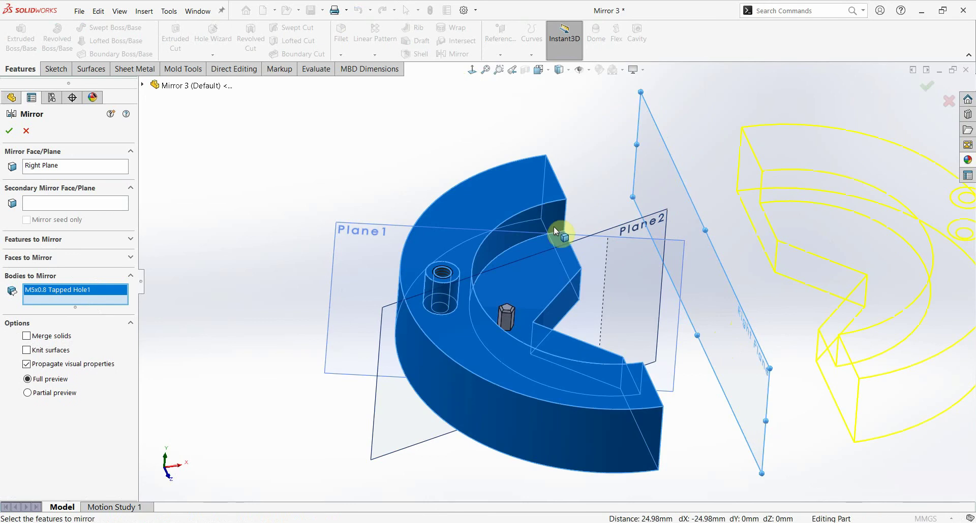
{"action": "mouse_move", "coordinate": [553, 226]}
{"action": "middle_mouse_down"}
{"action": "mouse_move", "coordinate": [547, 211]}
{"action": "mouse_move", "coordinate": [587, 276]}
{"action": "middle_mouse_up"}
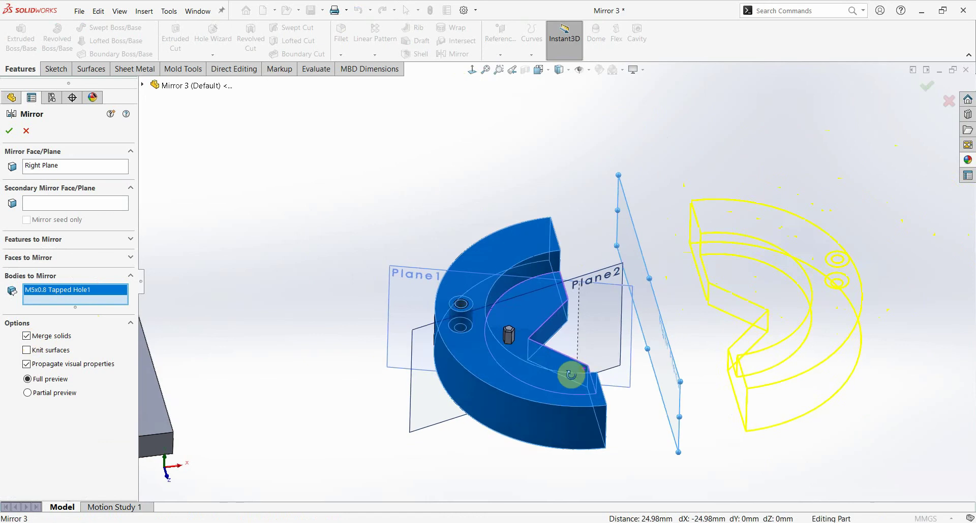
{"action": "mouse_move", "coordinate": [570, 375]}
{"action": "middle_mouse_down"}
{"action": "mouse_move", "coordinate": [570, 365]}
{"action": "mouse_move", "coordinate": [656, 391]}
{"action": "mouse_move", "coordinate": [642, 410]}
{"action": "middle_mouse_up"}
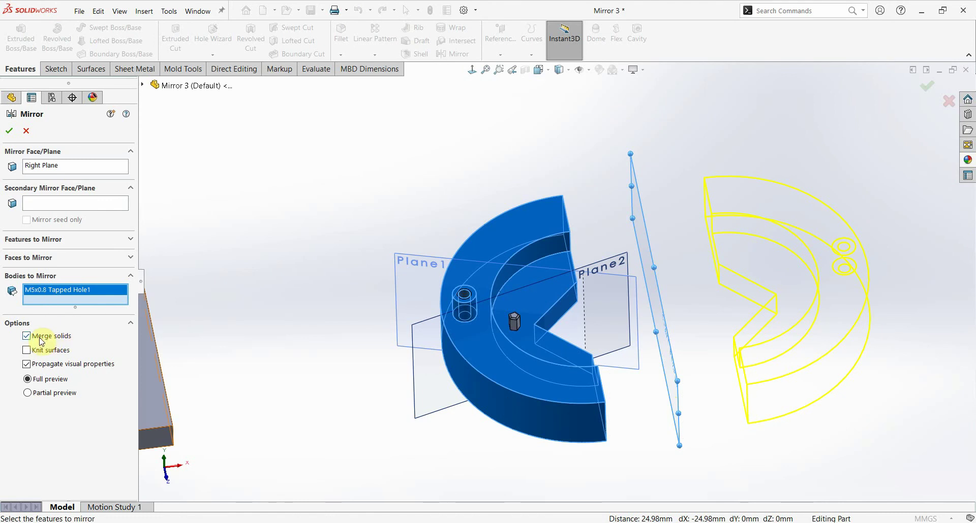
Step: After the merge failure, uncheck Merge solids and create the mirror as a separate body
{"action": "left_click", "coordinate": [15, 133]}
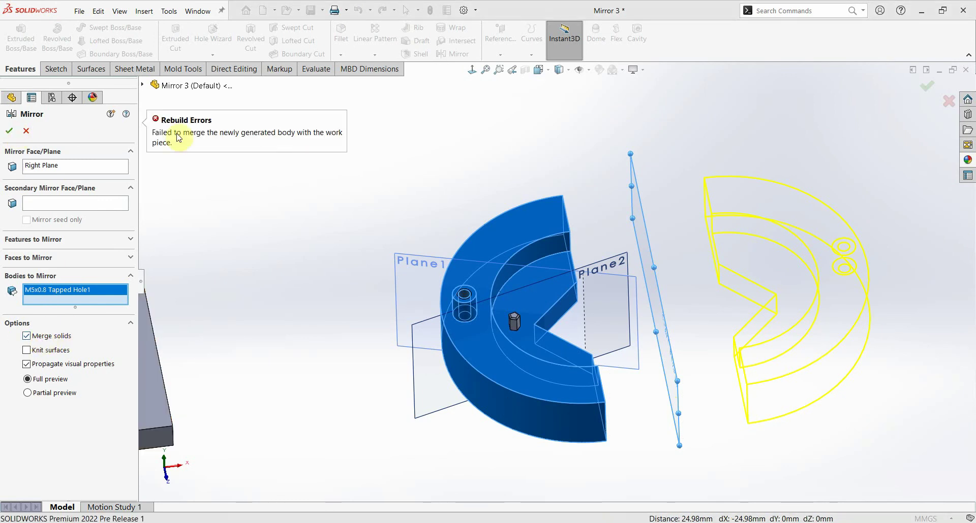
{"action": "left_click", "coordinate": [288, 146]}
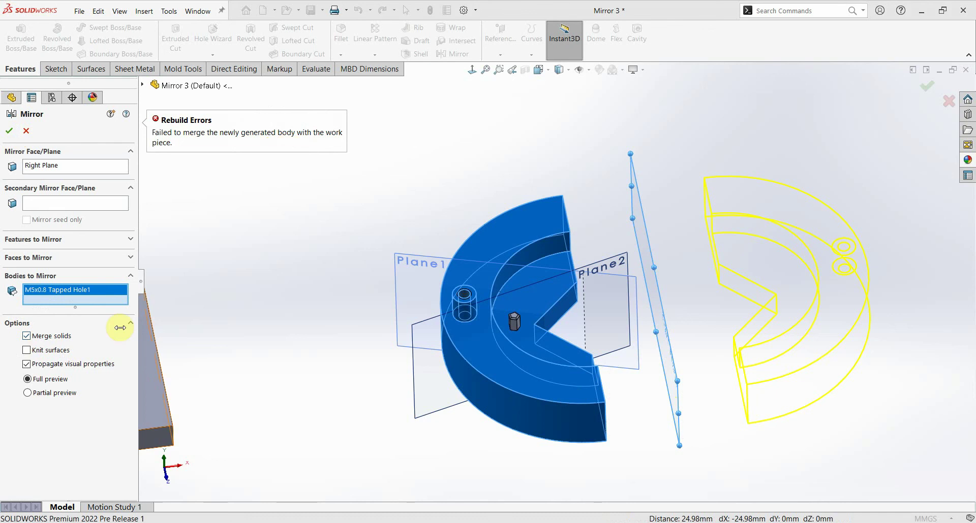
{"action": "left_click", "coordinate": [28, 336]}
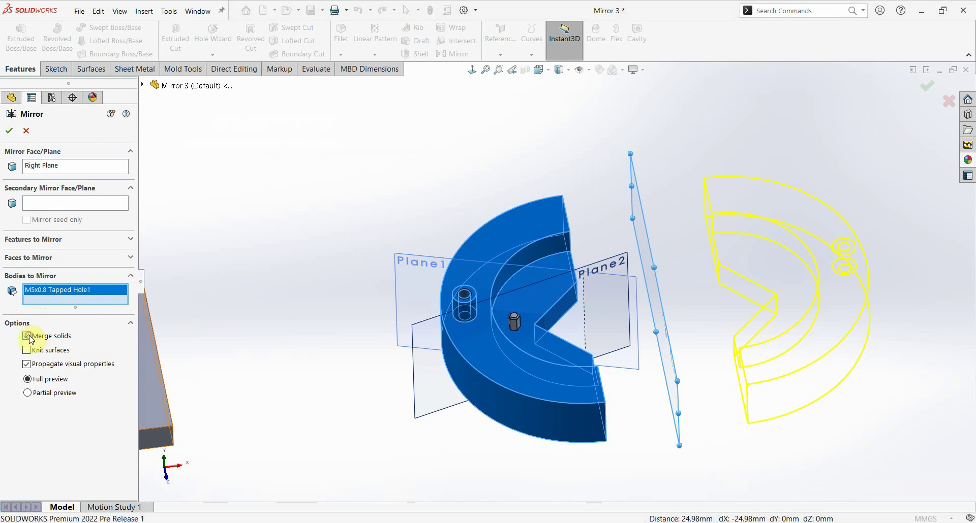
{"action": "left_click", "coordinate": [10, 130]}
Step: Edit Mirror24 to mirror about the part's flat cut end face with the halves merged
{"action": "mouse_move", "coordinate": [701, 383]}
{"action": "middle_mouse_down"}
{"action": "mouse_move", "coordinate": [696, 372]}
{"action": "mouse_move", "coordinate": [703, 388]}
{"action": "middle_mouse_up"}
{"action": "scroll", "coordinate": [56, 465], "scroll_direction": "down", "scroll_amount": 1}
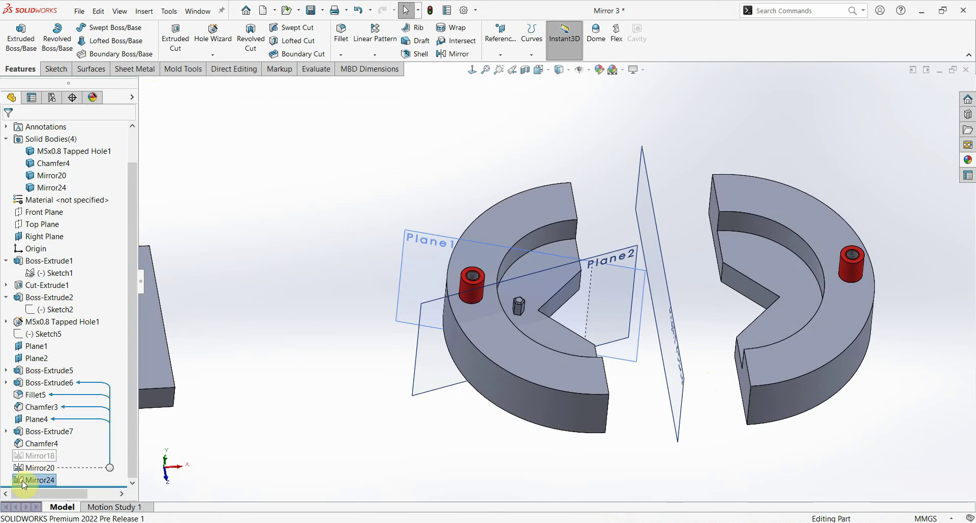
{"action": "right_click", "coordinate": [35, 481]}
{"action": "left_click", "coordinate": [33, 296]}
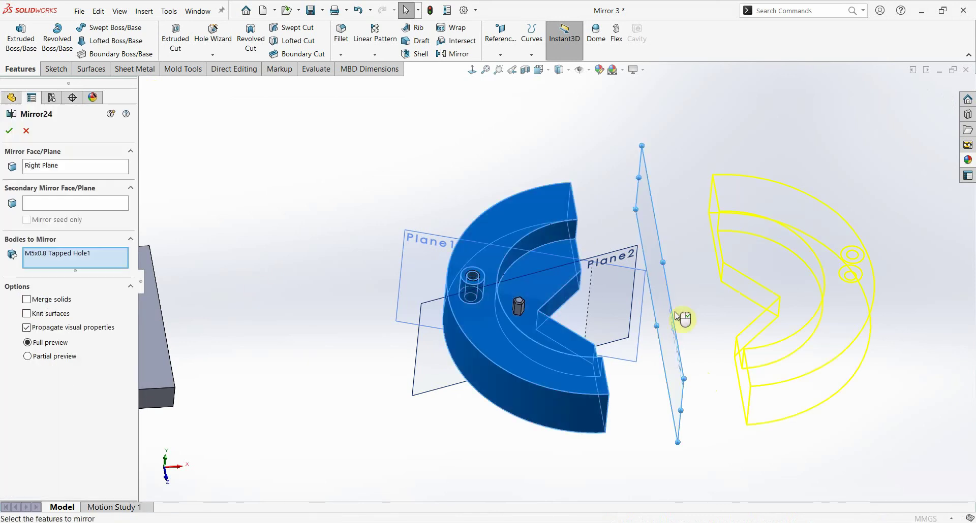
{"action": "right_click", "coordinate": [44, 171]}
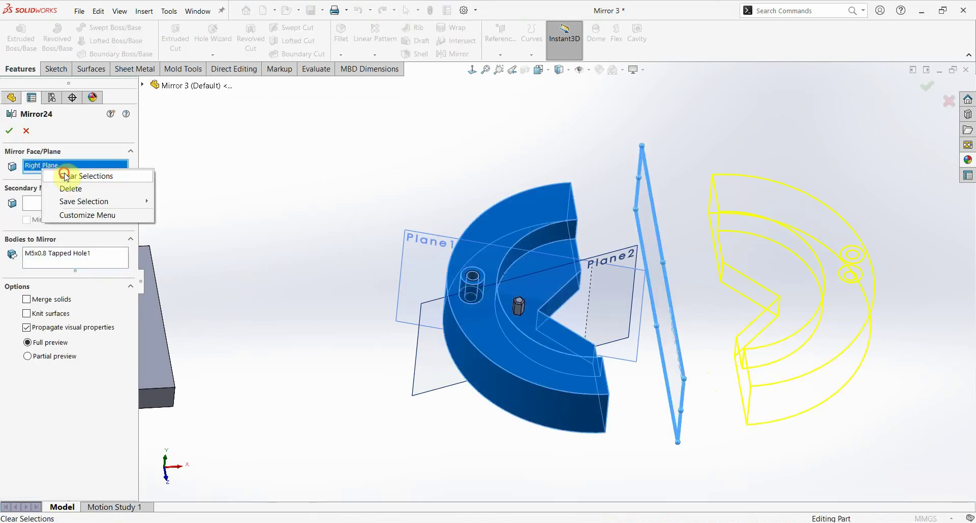
{"action": "left_click", "coordinate": [77, 178]}
{"action": "middle_click_drag", "start_coordinate": [677, 228], "coordinate": [645, 246]}
{"action": "scroll", "coordinate": [597, 244], "scroll_direction": "down", "scroll_amount": 3}
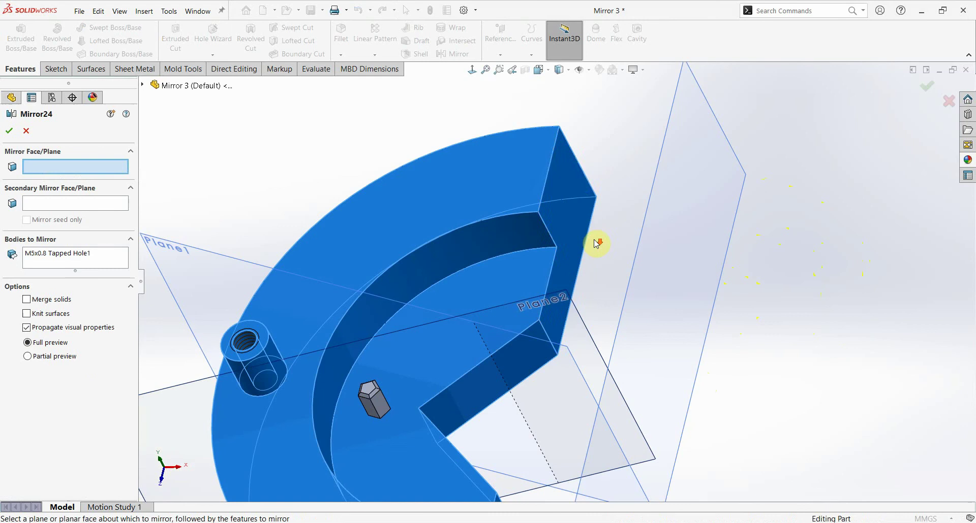
{"action": "left_click", "coordinate": [573, 202]}
{"action": "scroll", "coordinate": [610, 244], "scroll_direction": "up", "scroll_amount": 5}
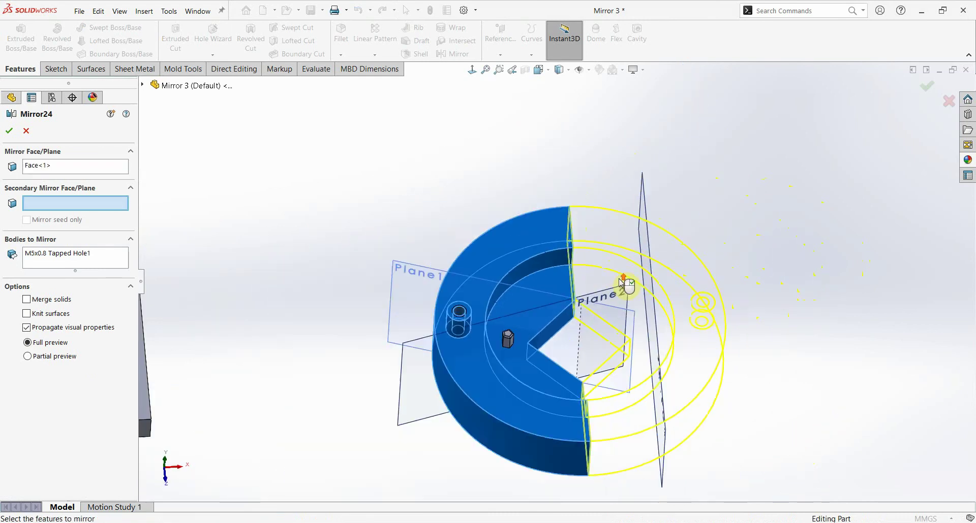
{"action": "middle_click_drag", "start_coordinate": [623, 280], "coordinate": [593, 277]}
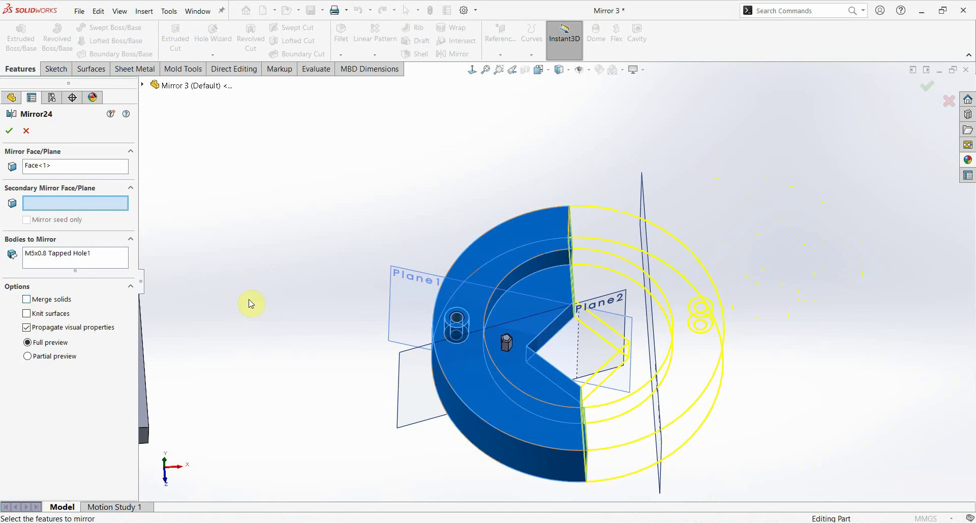
{"action": "left_click", "coordinate": [27, 300]}
{"action": "left_click", "coordinate": [11, 130]}
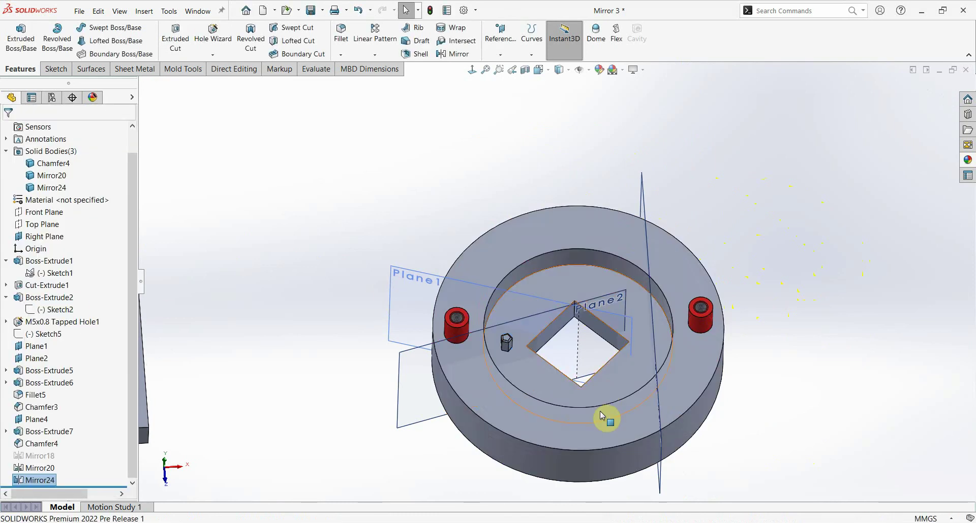
Step: Edit Mirror24 again, replacing Face<1> with the Right Plane as the mirror plane
{"action": "mouse_move", "coordinate": [608, 418]}
{"action": "middle_mouse_down"}
{"action": "mouse_move", "coordinate": [594, 395]}
{"action": "mouse_move", "coordinate": [589, 412]}
{"action": "middle_mouse_up"}
{"action": "right_click", "coordinate": [34, 480]}
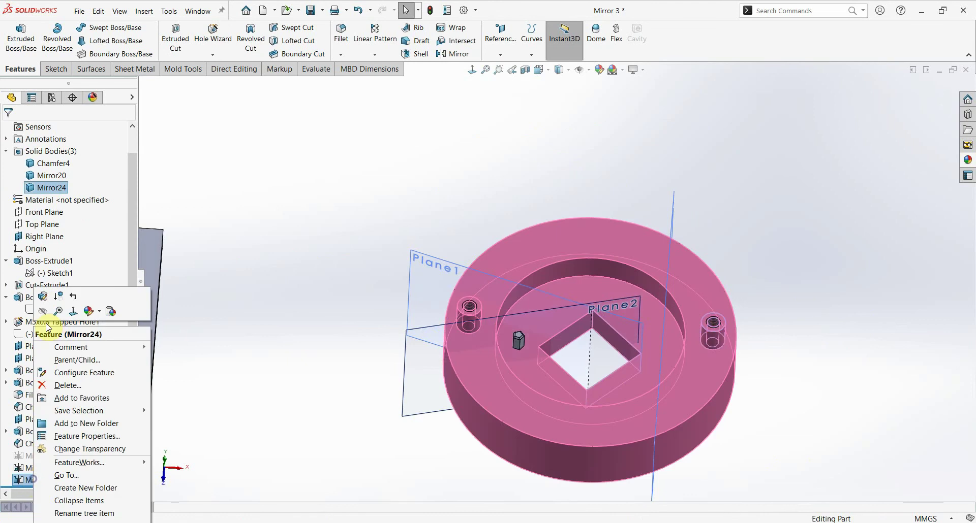
{"action": "left_click", "coordinate": [81, 299]}
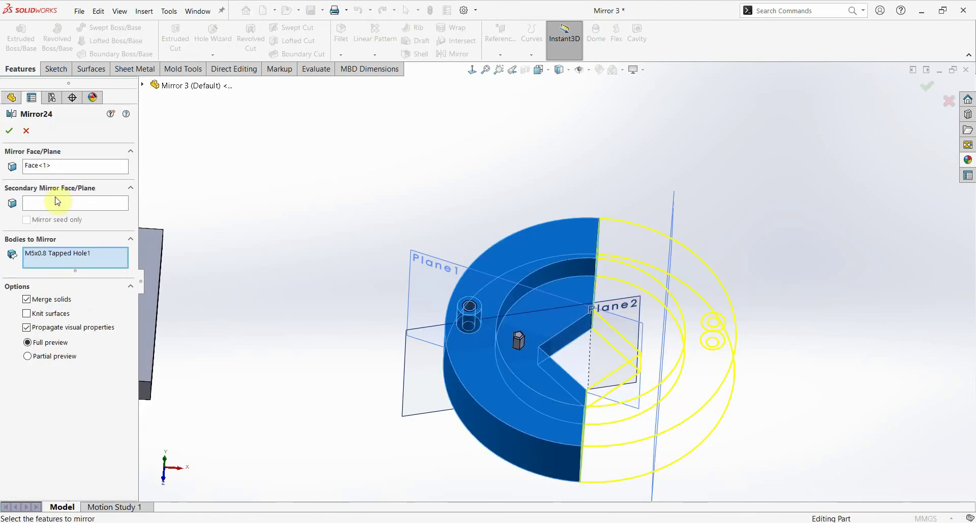
{"action": "right_click", "coordinate": [51, 170]}
{"action": "left_click", "coordinate": [65, 172]}
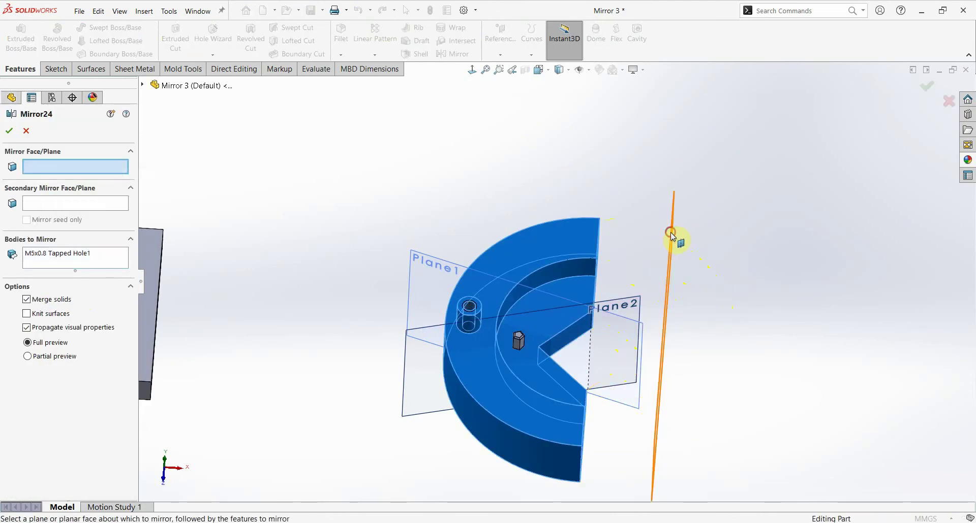
{"action": "left_click", "coordinate": [672, 233]}
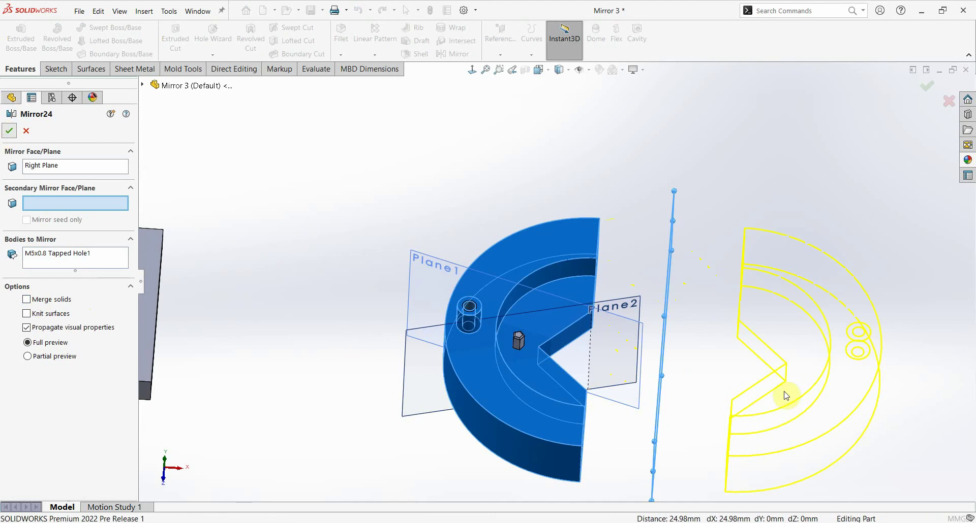
{"action": "left_click", "coordinate": [7, 130]}
{"action": "mouse_move", "coordinate": [708, 404]}
{"action": "middle_mouse_down"}
{"action": "mouse_move", "coordinate": [670, 399]}
{"action": "mouse_move", "coordinate": [619, 338]}
{"action": "mouse_move", "coordinate": [606, 390]}
{"action": "middle_mouse_up"}
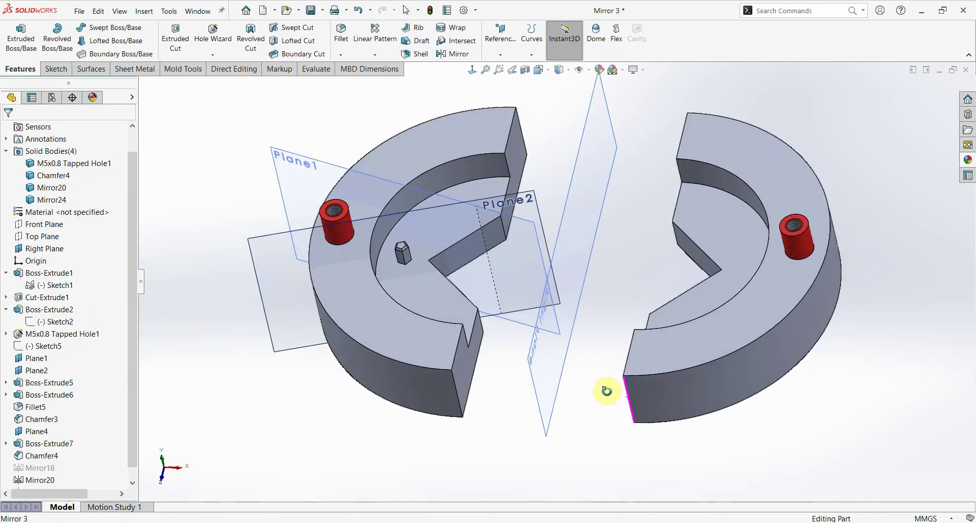
Step: Open a new Mirror with Right Plane as Mirror Face/Plane and expand Features to Mirror
{"action": "scroll", "coordinate": [590, 310], "scroll_direction": "down", "scroll_amount": 3}
{"action": "mouse_move", "coordinate": [589, 310]}
{"action": "middle_mouse_down"}
{"action": "mouse_move", "coordinate": [634, 342]}
{"action": "mouse_move", "coordinate": [614, 371]}
{"action": "middle_mouse_up"}
{"action": "scroll", "coordinate": [599, 379], "scroll_direction": "up", "scroll_amount": 3}
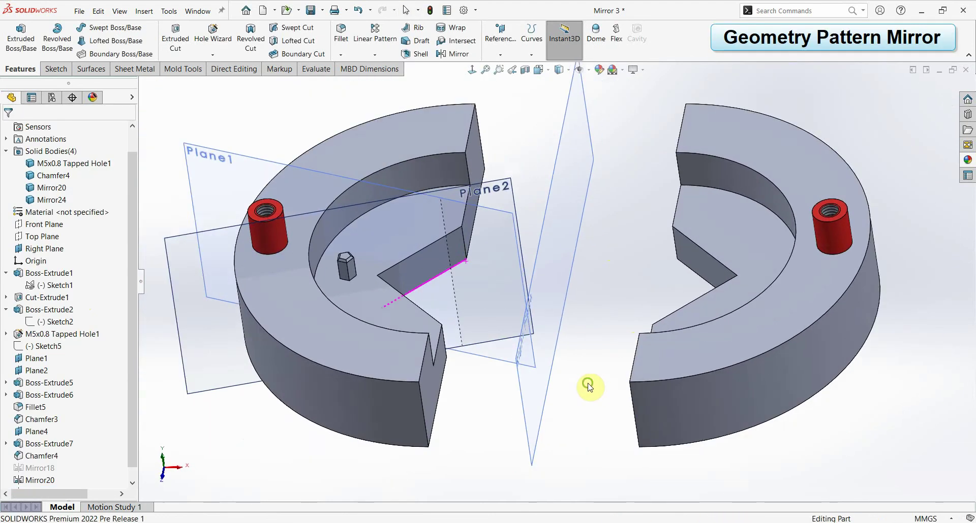
{"action": "left_click", "coordinate": [447, 51]}
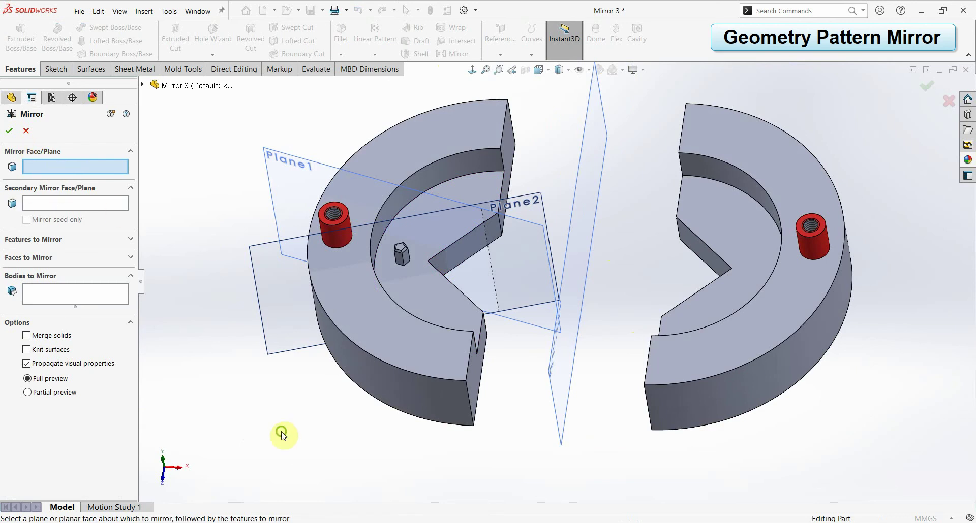
{"action": "middle_click_drag", "start_coordinate": [283, 436], "coordinate": [306, 416]}
{"action": "left_click", "coordinate": [604, 320]}
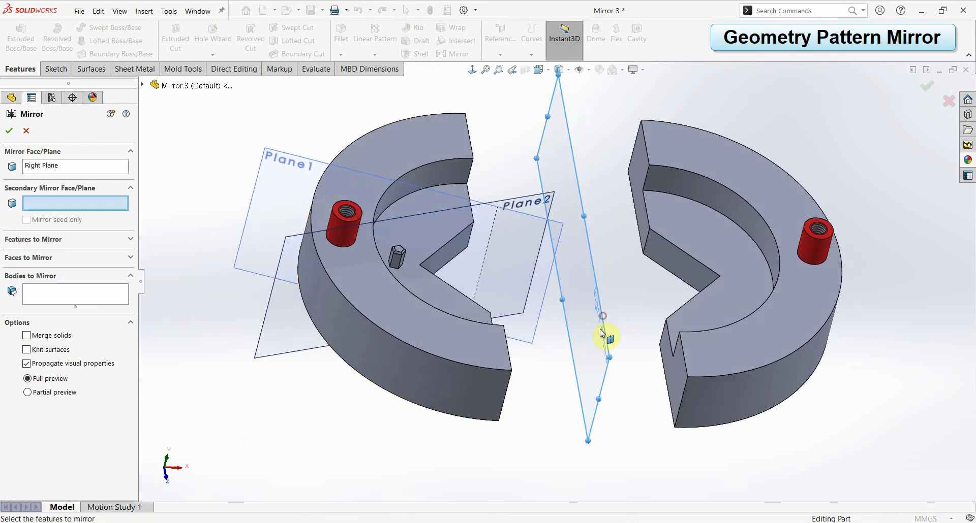
{"action": "left_click", "coordinate": [32, 240]}
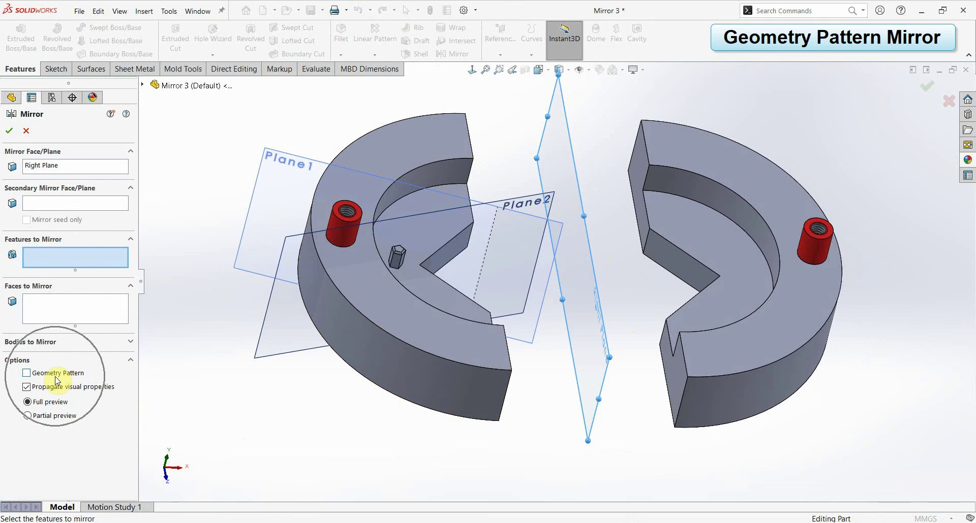
{"action": "scroll", "coordinate": [415, 303], "scroll_direction": "down", "scroll_amount": 2}
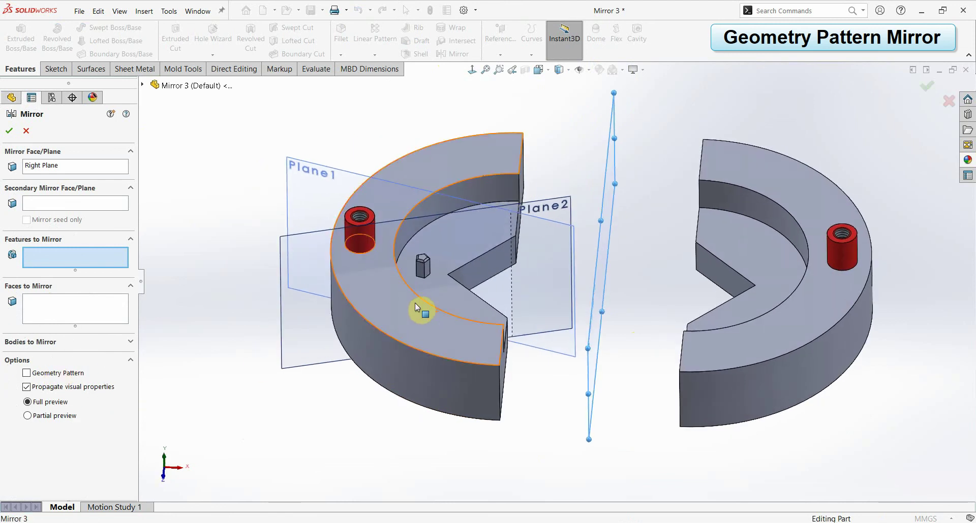
{"action": "scroll", "coordinate": [456, 300], "scroll_direction": "down", "scroll_amount": 2}
{"action": "scroll", "coordinate": [438, 279], "scroll_direction": "down", "scroll_amount": 2}
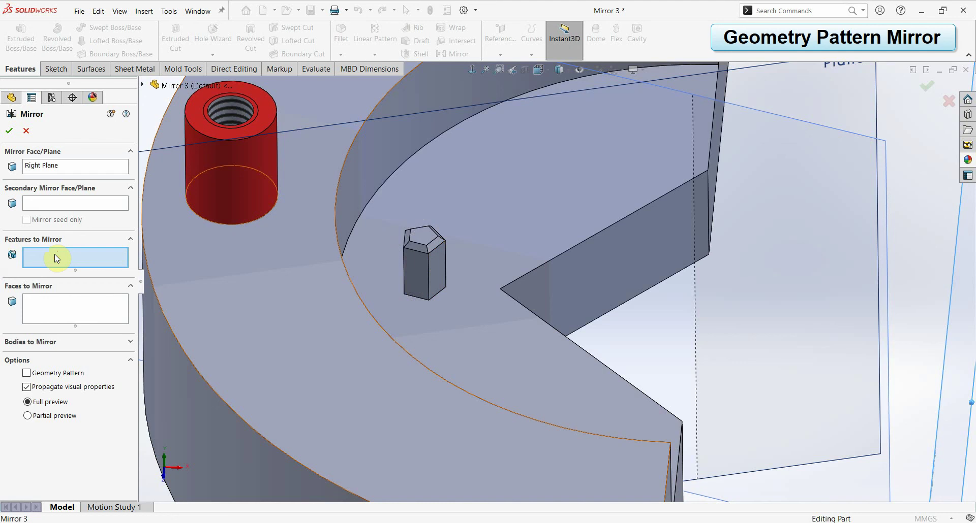
Step: Select Boss-Extrude7 and Chamfer4 of the hex boss as features to mirror
{"action": "left_click", "coordinate": [435, 270]}
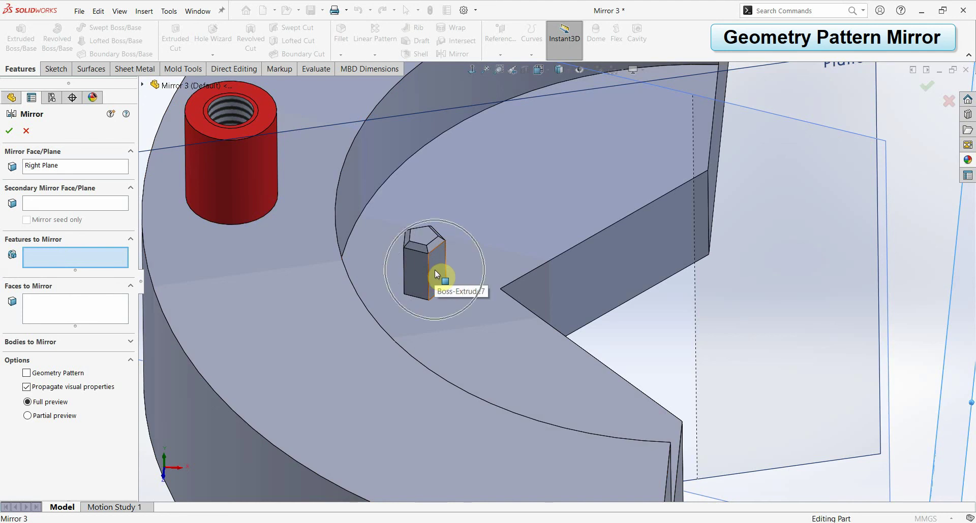
{"action": "left_click", "coordinate": [435, 270]}
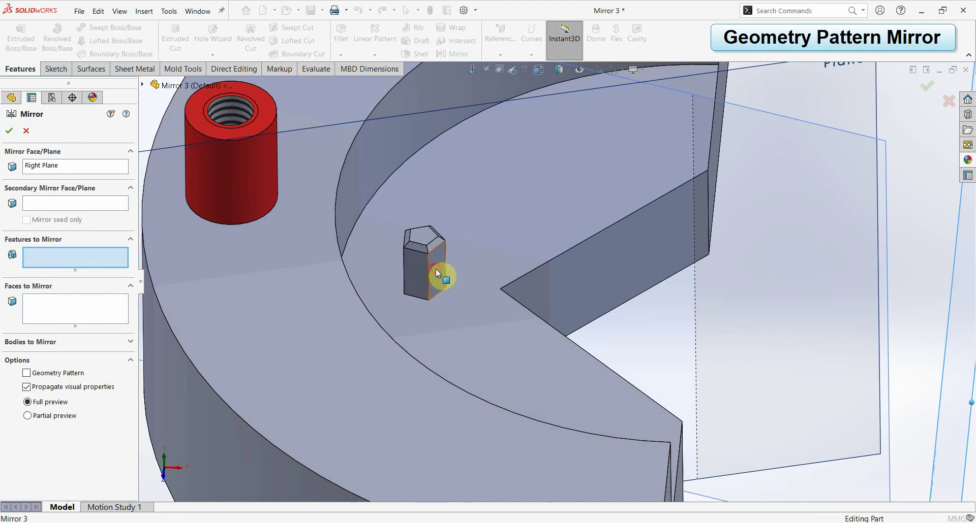
{"action": "left_click", "coordinate": [435, 246]}
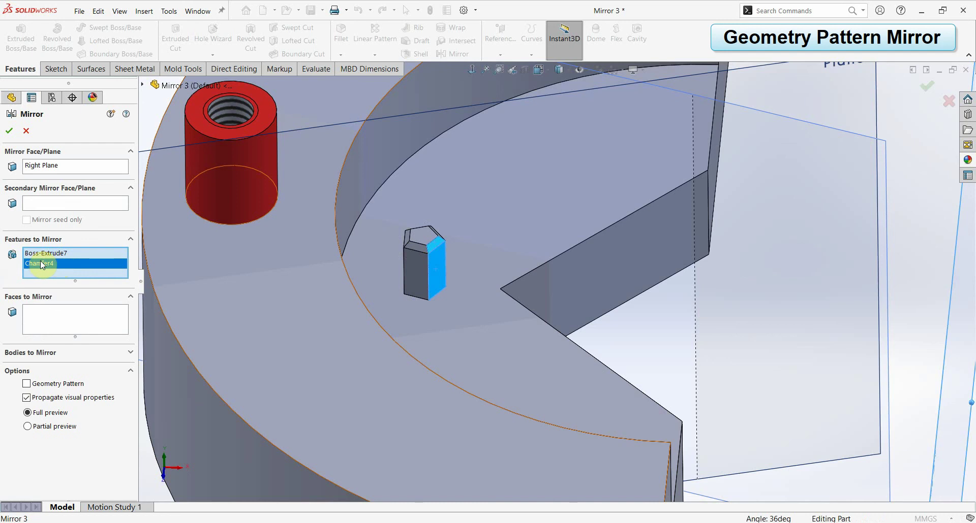
{"action": "left_click", "coordinate": [435, 263]}
{"action": "scroll", "coordinate": [435, 260], "scroll_direction": "up", "scroll_amount": 5}
{"action": "middle_click_drag", "start_coordinate": [635, 353], "coordinate": [649, 359]}
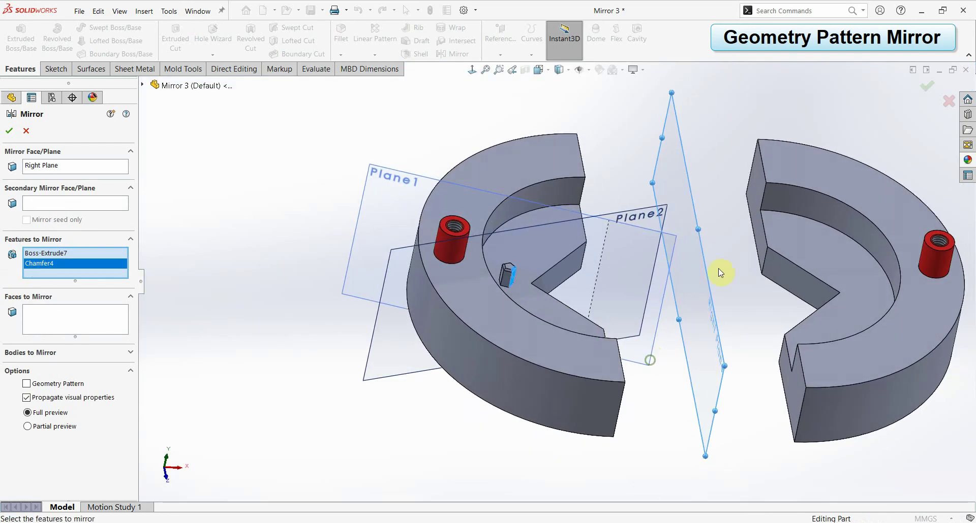
{"action": "scroll", "coordinate": [432, 273], "scroll_direction": "down", "scroll_amount": 5}
{"action": "scroll", "coordinate": [432, 273], "scroll_direction": "up", "scroll_amount": 5}
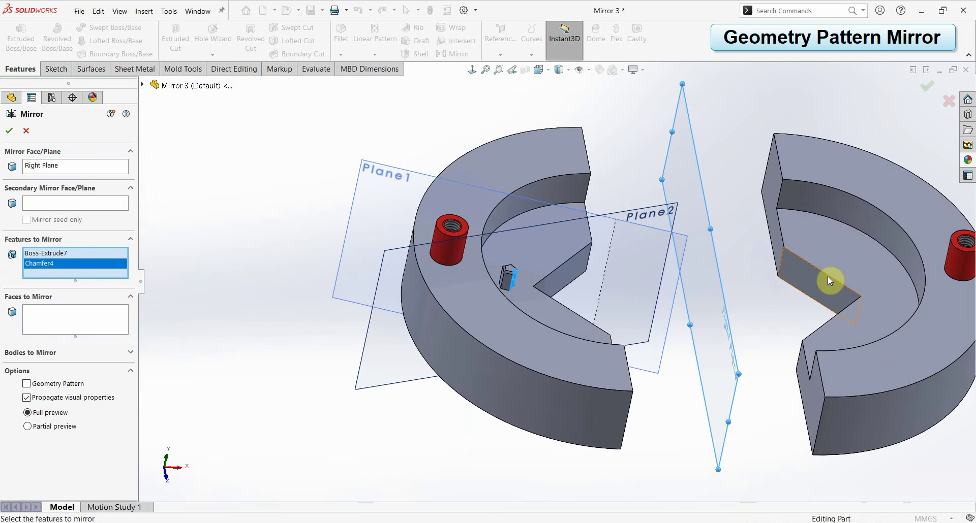
{"action": "scroll", "coordinate": [827, 276], "scroll_direction": "down", "scroll_amount": 5}
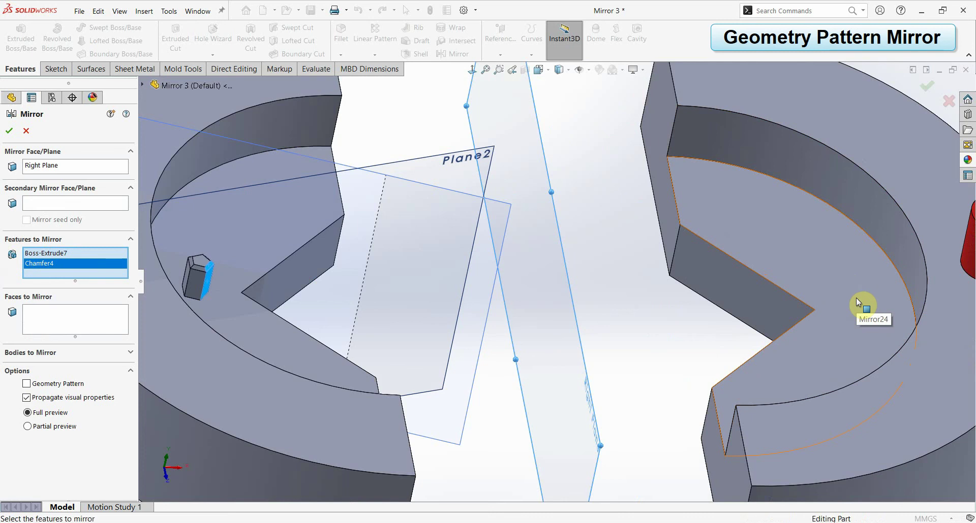
Step: Turn on Geometry Pattern under Options and preview the hex post on the right half-ring
{"action": "left_click", "coordinate": [27, 385]}
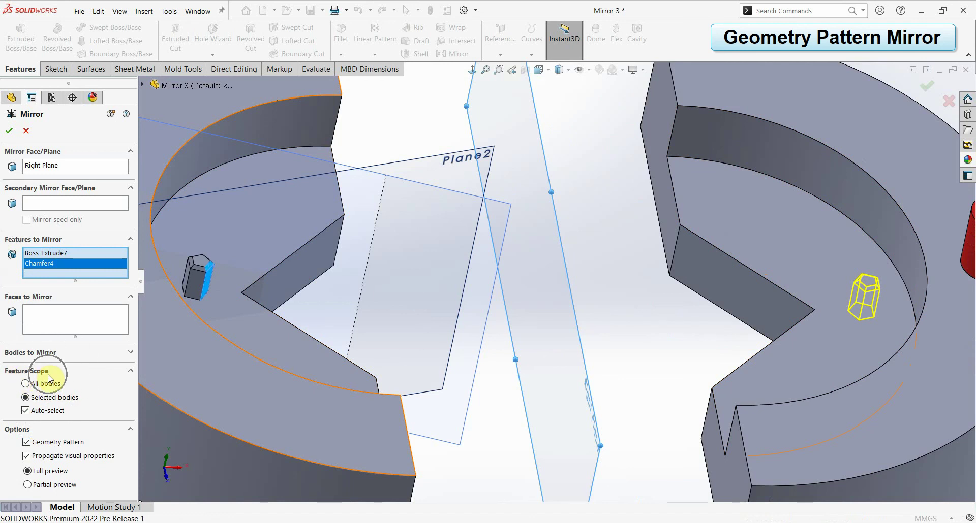
{"action": "scroll", "coordinate": [734, 306], "scroll_direction": "up", "scroll_amount": 5}
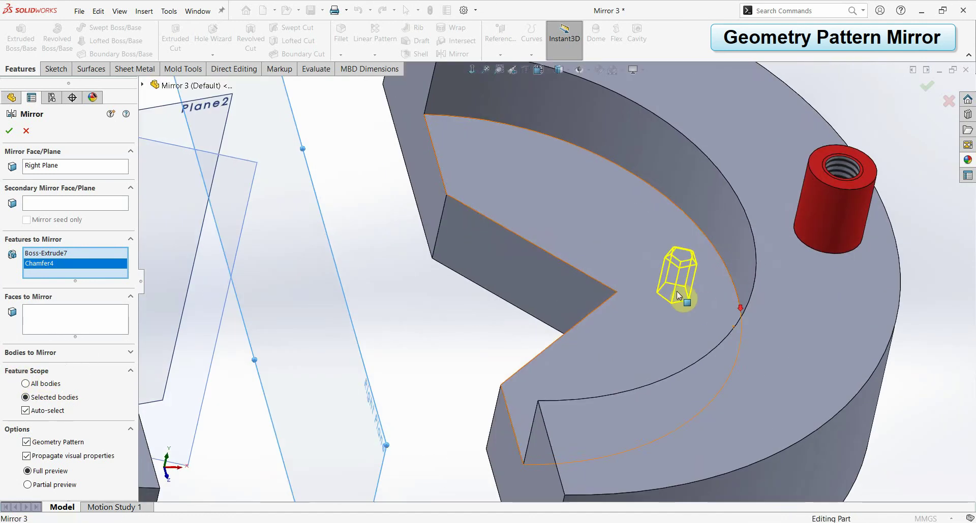
{"action": "scroll", "coordinate": [677, 296], "scroll_direction": "up", "scroll_amount": 1}
{"action": "scroll", "coordinate": [693, 319], "scroll_direction": "up", "scroll_amount": 1}
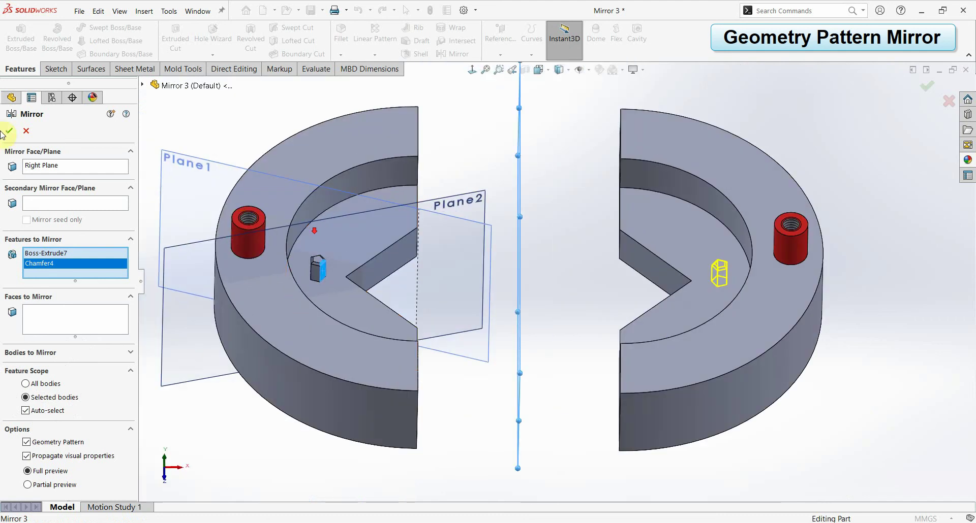
Step: Accept the hex boss mirror and inspect the Mirror25 body's copied boss on the right ring
{"action": "left_click", "coordinate": [7, 127]}
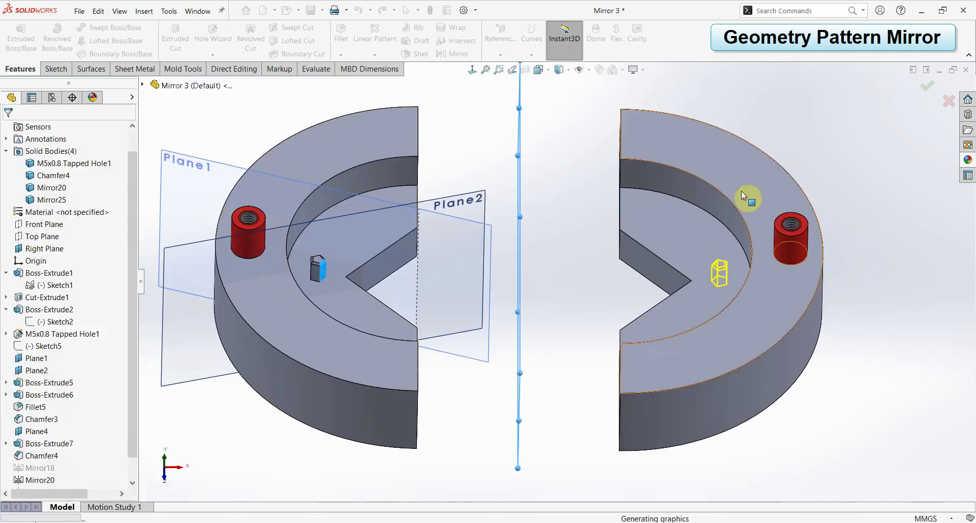
{"action": "left_click", "coordinate": [681, 236]}
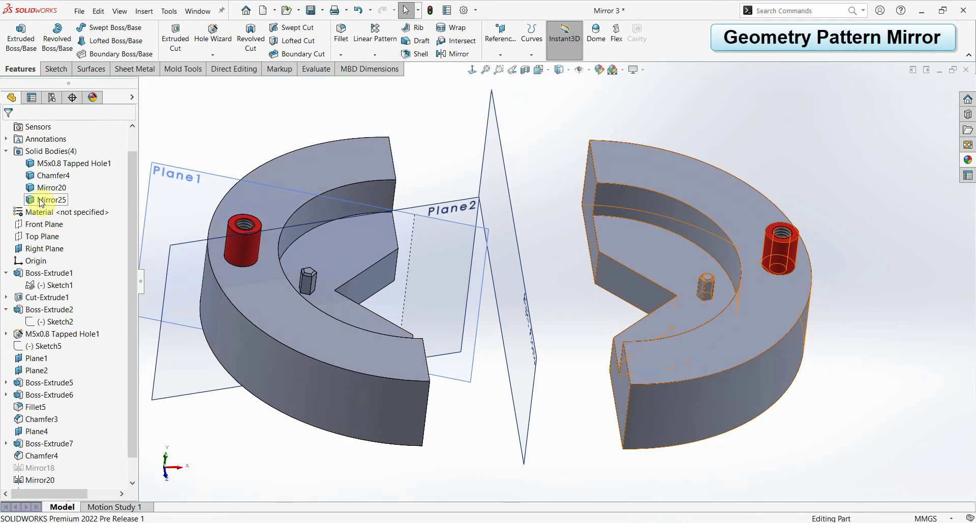
{"action": "left_click", "coordinate": [51, 200]}
{"action": "scroll", "coordinate": [757, 328], "scroll_direction": "down", "scroll_amount": 3}
{"action": "scroll", "coordinate": [719, 286], "scroll_direction": "down", "scroll_amount": 2}
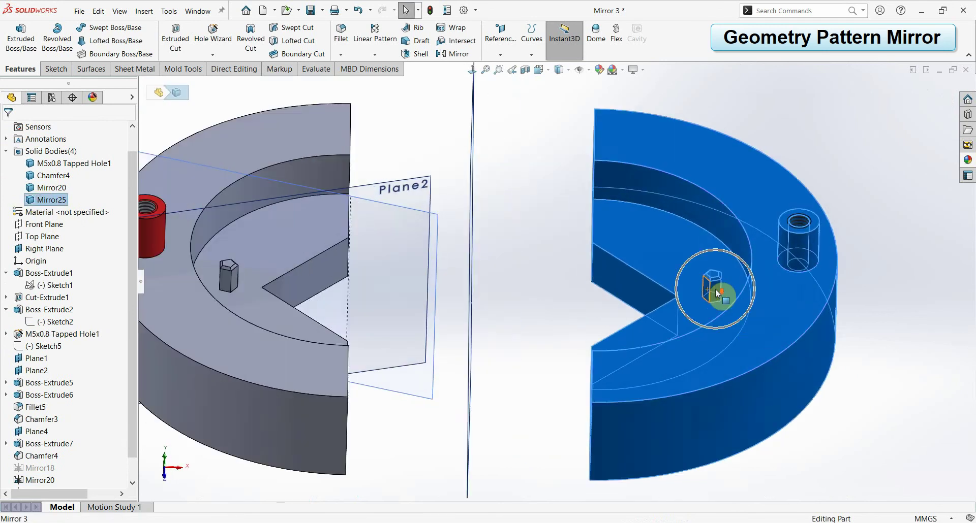
{"action": "scroll", "coordinate": [231, 280], "scroll_direction": "down", "scroll_amount": 3}
{"action": "scroll", "coordinate": [382, 316], "scroll_direction": "up", "scroll_amount": 3}
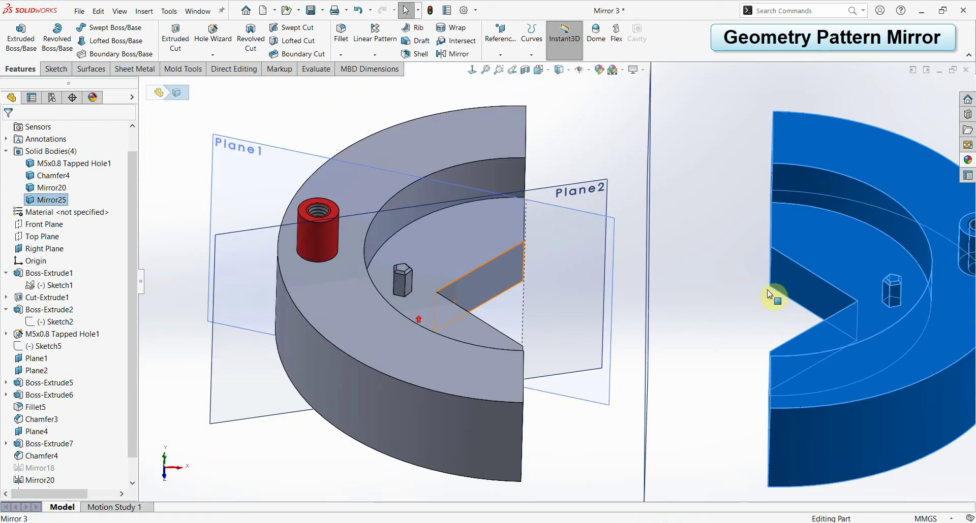
{"action": "scroll", "coordinate": [767, 290], "scroll_direction": "up", "scroll_amount": 2}
{"action": "scroll", "coordinate": [831, 302], "scroll_direction": "down", "scroll_amount": 3}
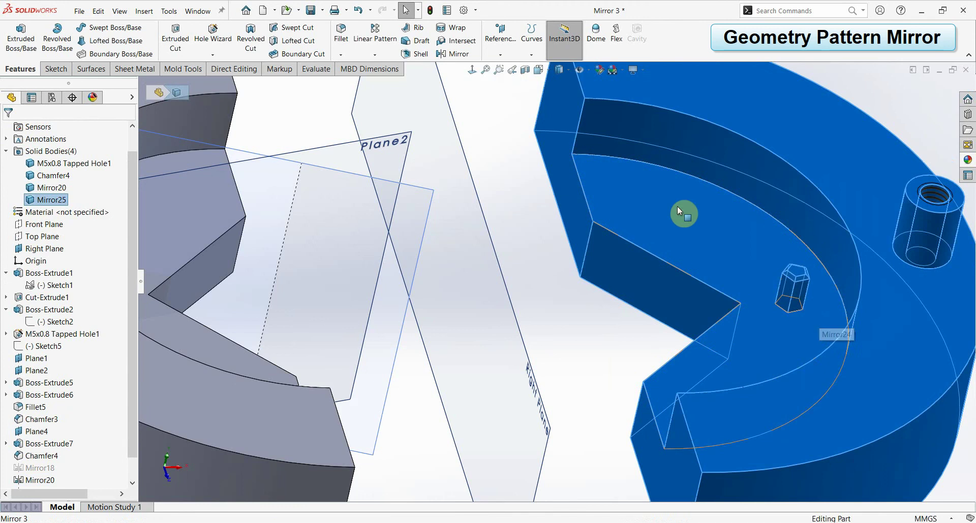
{"action": "scroll", "coordinate": [770, 336], "scroll_direction": "up", "scroll_amount": 2}
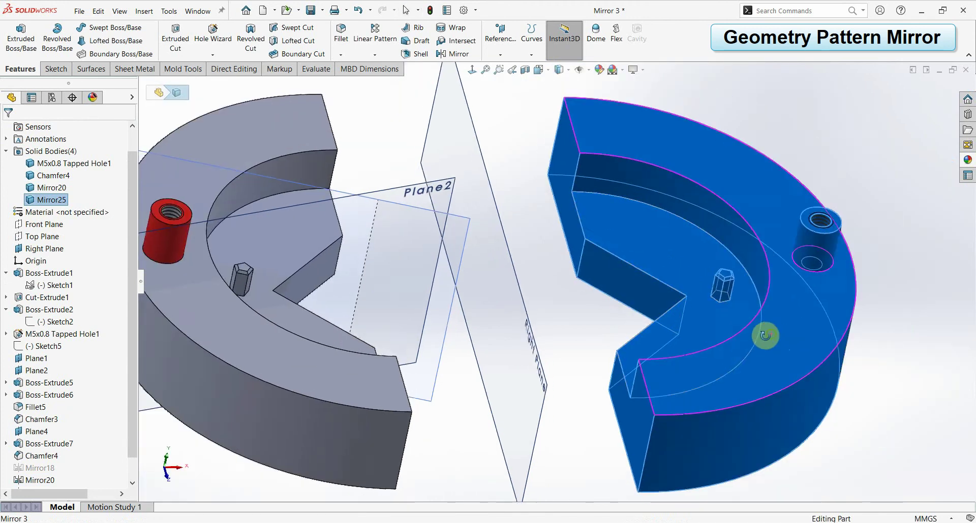
{"action": "scroll", "coordinate": [762, 340], "scroll_direction": "up", "scroll_amount": 1}
{"action": "left_click", "coordinate": [592, 291]}
Step: On the Mirror Geometry wedge block, select Cut-Extrude2 and orbit around its rectangular slot
{"action": "mouse_move", "coordinate": [589, 342]}
{"action": "middle_mouse_down"}
{"action": "mouse_move", "coordinate": [603, 333]}
{"action": "mouse_move", "coordinate": [592, 346]}
{"action": "middle_mouse_up"}
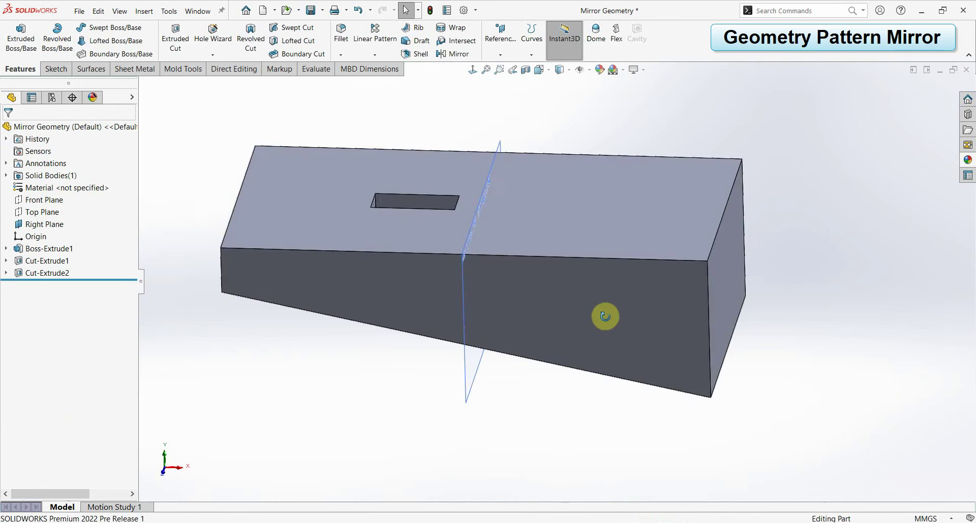
{"action": "mouse_move", "coordinate": [605, 315]}
{"action": "middle_mouse_down"}
{"action": "mouse_move", "coordinate": [619, 292]}
{"action": "mouse_move", "coordinate": [649, 307]}
{"action": "mouse_move", "coordinate": [640, 358]}
{"action": "mouse_move", "coordinate": [635, 342]}
{"action": "mouse_move", "coordinate": [519, 334]}
{"action": "middle_mouse_up"}
{"action": "left_click", "coordinate": [46, 273]}
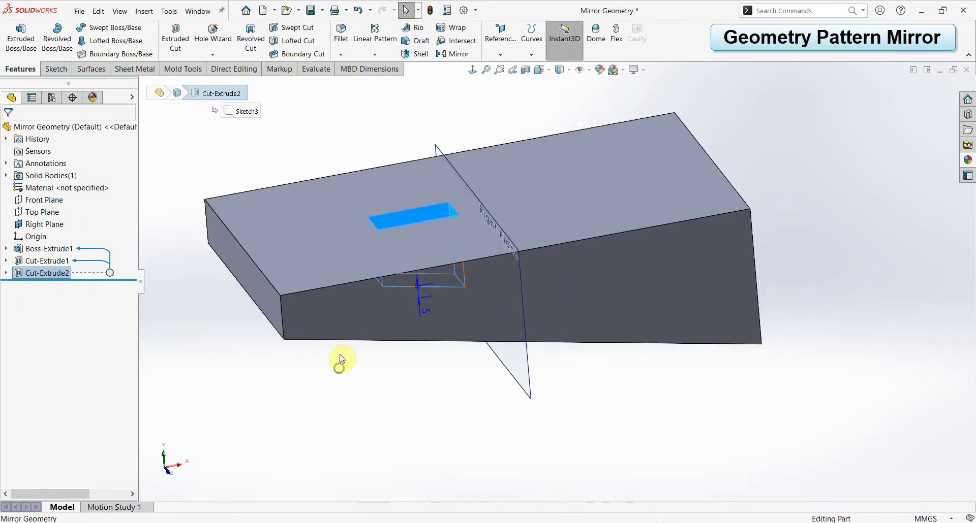
{"action": "mouse_move", "coordinate": [337, 362]}
{"action": "middle_mouse_down"}
{"action": "mouse_move", "coordinate": [331, 303]}
{"action": "mouse_move", "coordinate": [328, 316]}
{"action": "middle_mouse_up"}
{"action": "scroll", "coordinate": [412, 254], "scroll_direction": "down", "scroll_amount": 3}
{"action": "scroll", "coordinate": [413, 267], "scroll_direction": "down", "scroll_amount": 3}
{"action": "mouse_move", "coordinate": [413, 269]}
{"action": "middle_mouse_down"}
{"action": "mouse_move", "coordinate": [405, 258]}
{"action": "mouse_move", "coordinate": [422, 309]}
{"action": "mouse_move", "coordinate": [422, 389]}
{"action": "mouse_move", "coordinate": [399, 264]}
{"action": "middle_mouse_up"}
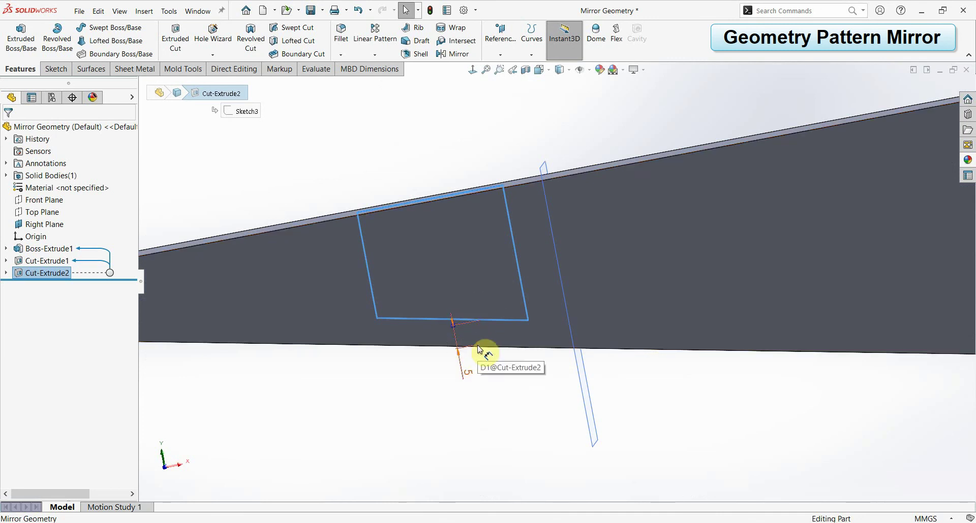
{"action": "mouse_move", "coordinate": [484, 388]}
{"action": "middle_mouse_down"}
{"action": "mouse_move", "coordinate": [516, 338]}
{"action": "mouse_move", "coordinate": [533, 388]}
{"action": "mouse_move", "coordinate": [505, 272]}
{"action": "mouse_move", "coordinate": [555, 305]}
{"action": "mouse_move", "coordinate": [629, 267]}
{"action": "mouse_move", "coordinate": [659, 218]}
{"action": "middle_mouse_up"}
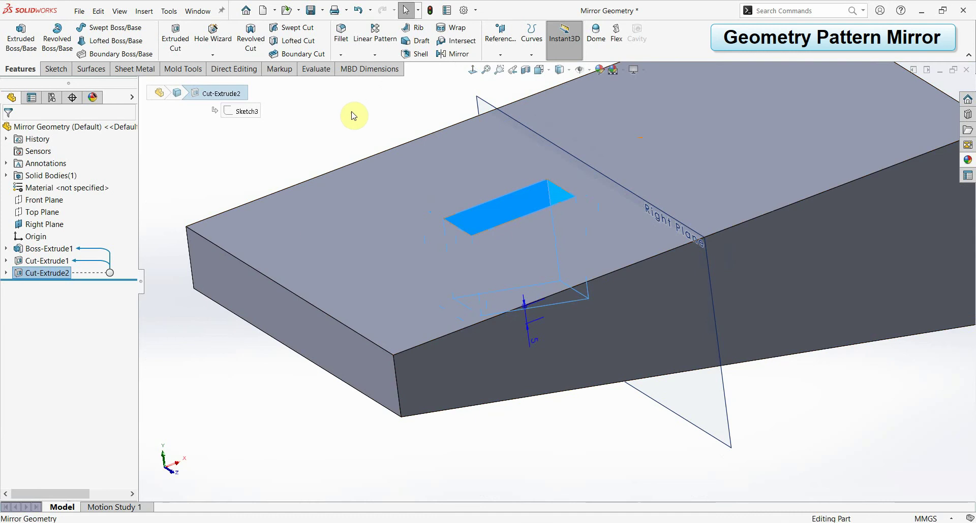
Step: Mirror Cut-Extrude2 across the Right Plane with Geometry Pattern left off, creating Mirror1
{"action": "left_click", "coordinate": [452, 54]}
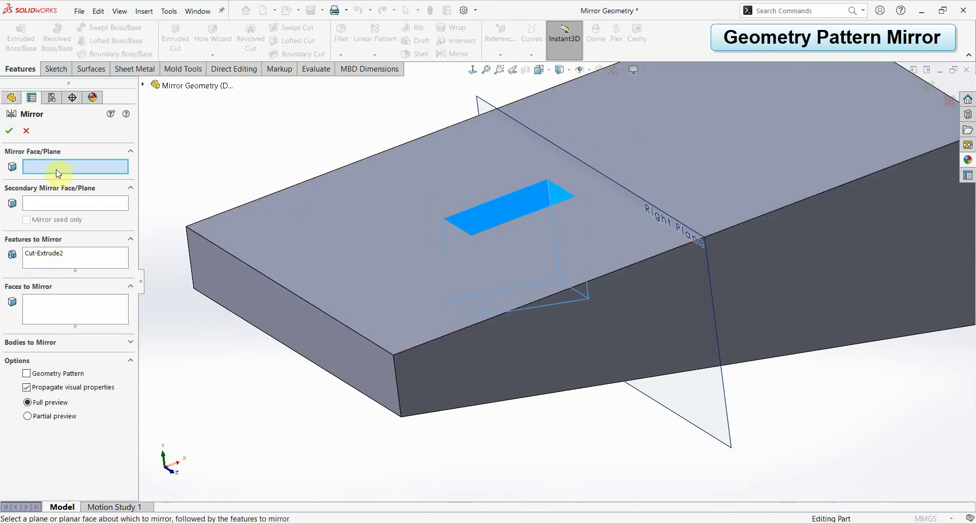
{"action": "left_click", "coordinate": [488, 103]}
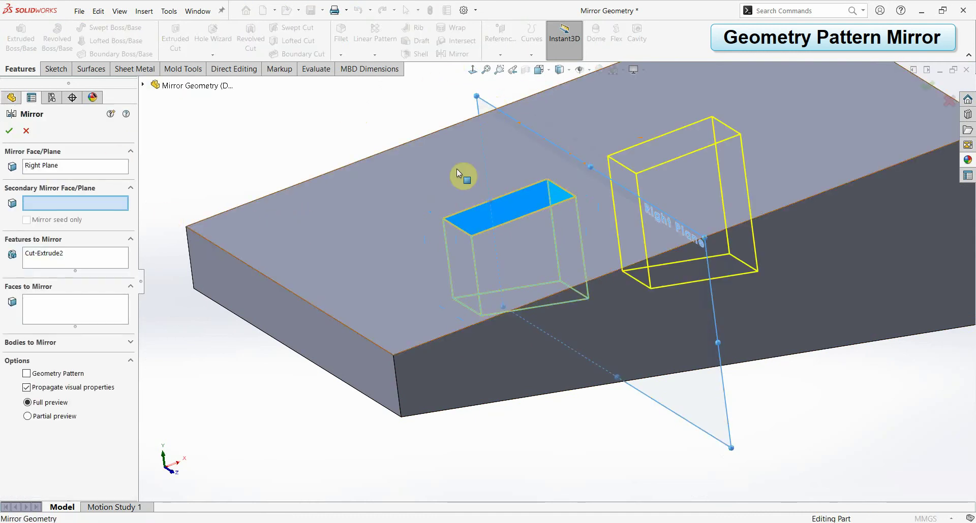
{"action": "left_click", "coordinate": [44, 263]}
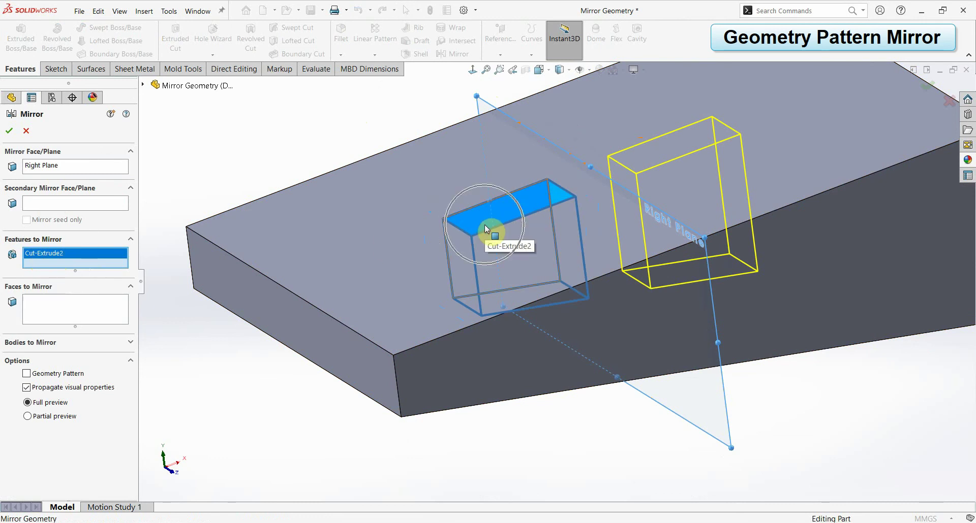
{"action": "middle_click_drag", "start_coordinate": [488, 234], "coordinate": [475, 222]}
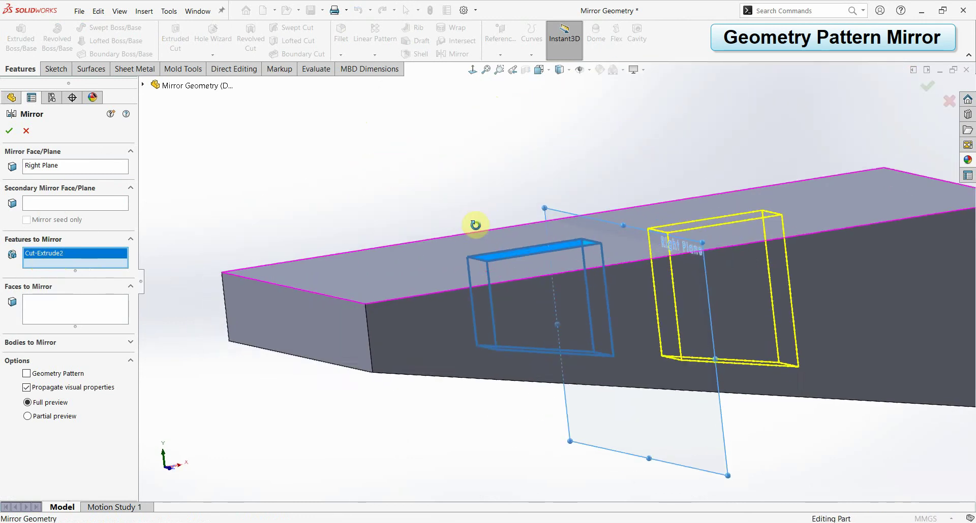
{"action": "left_click", "coordinate": [27, 373]}
{"action": "mouse_move", "coordinate": [540, 373]}
{"action": "middle_mouse_down"}
{"action": "mouse_move", "coordinate": [529, 316]}
{"action": "mouse_move", "coordinate": [505, 342]}
{"action": "mouse_move", "coordinate": [509, 352]}
{"action": "middle_mouse_up"}
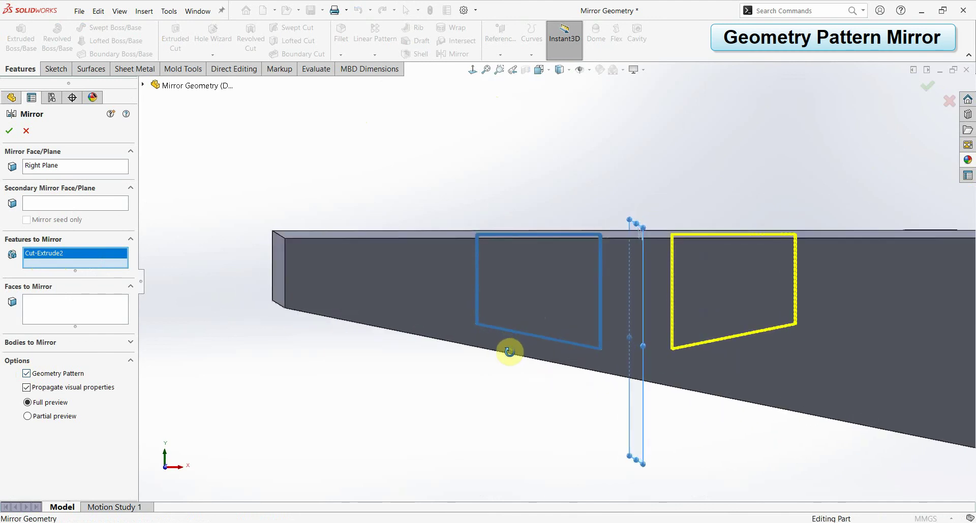
{"action": "left_click", "coordinate": [26, 374]}
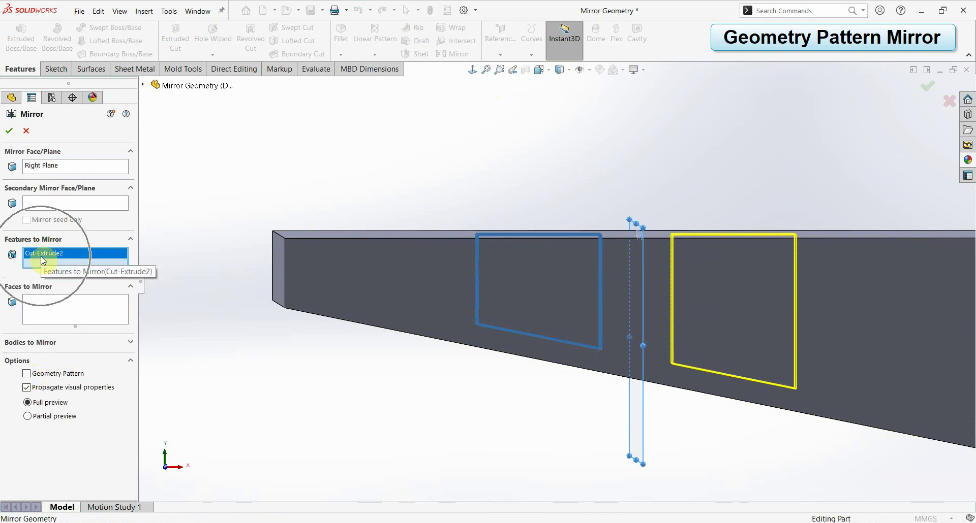
{"action": "mouse_move", "coordinate": [488, 338]}
{"action": "middle_mouse_down"}
{"action": "mouse_move", "coordinate": [513, 353]}
{"action": "mouse_move", "coordinate": [471, 351]}
{"action": "middle_mouse_up"}
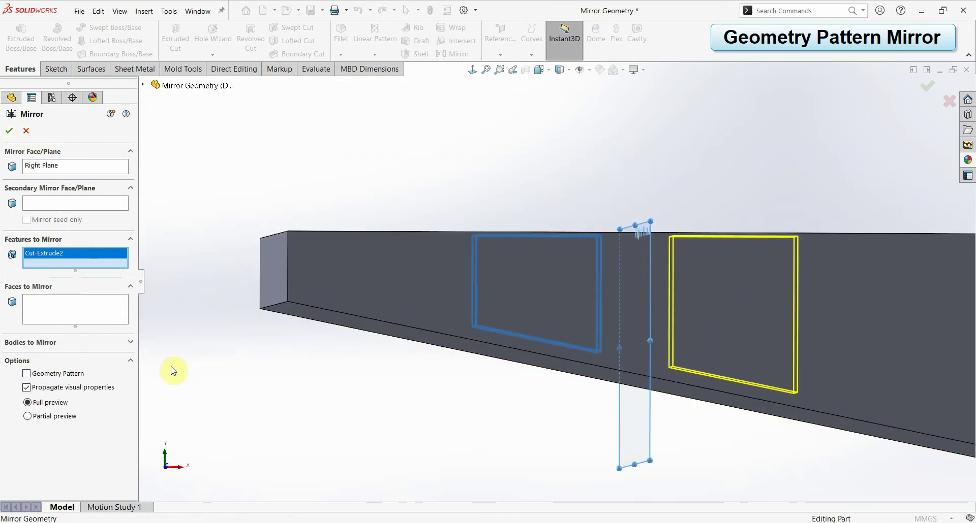
{"action": "middle_click_drag", "start_coordinate": [709, 376], "coordinate": [716, 386]}
{"action": "scroll", "coordinate": [715, 386], "scroll_direction": "down", "scroll_amount": 2}
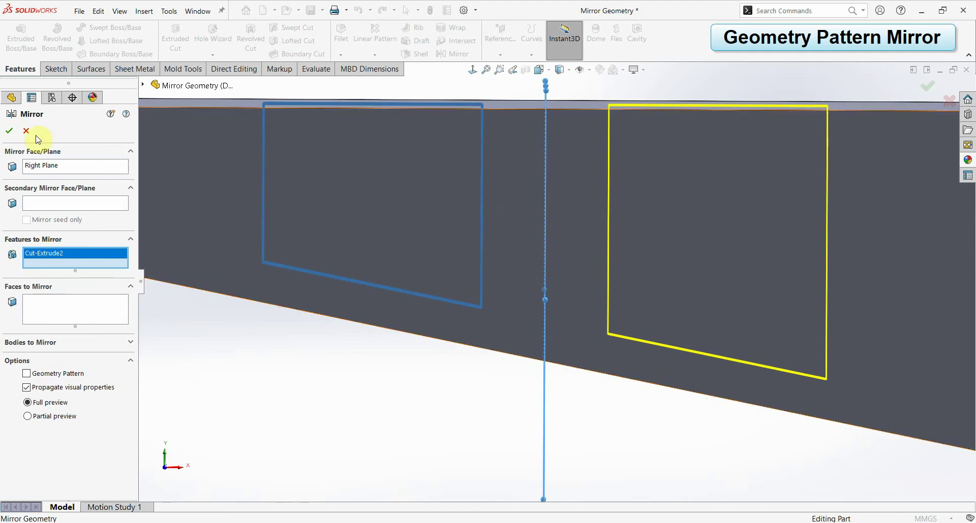
{"action": "left_click", "coordinate": [7, 132]}
{"action": "middle_click_drag", "start_coordinate": [611, 280], "coordinate": [617, 315]}
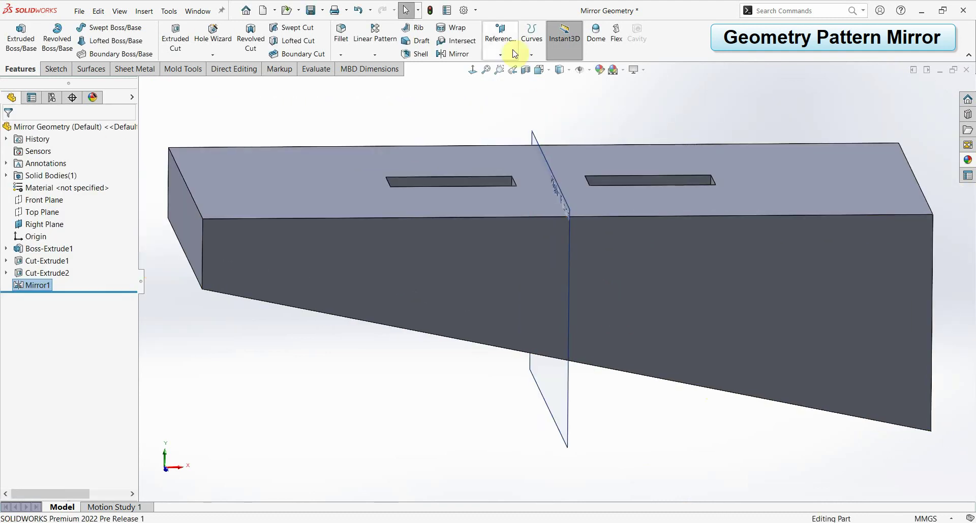
Step: Preview a section view of the wedge block, then cancel it without keeping it
{"action": "left_click", "coordinate": [529, 75]}
{"action": "mouse_move", "coordinate": [522, 163]}
{"action": "middle_mouse_down"}
{"action": "mouse_move", "coordinate": [622, 243]}
{"action": "mouse_move", "coordinate": [484, 246]}
{"action": "middle_mouse_up"}
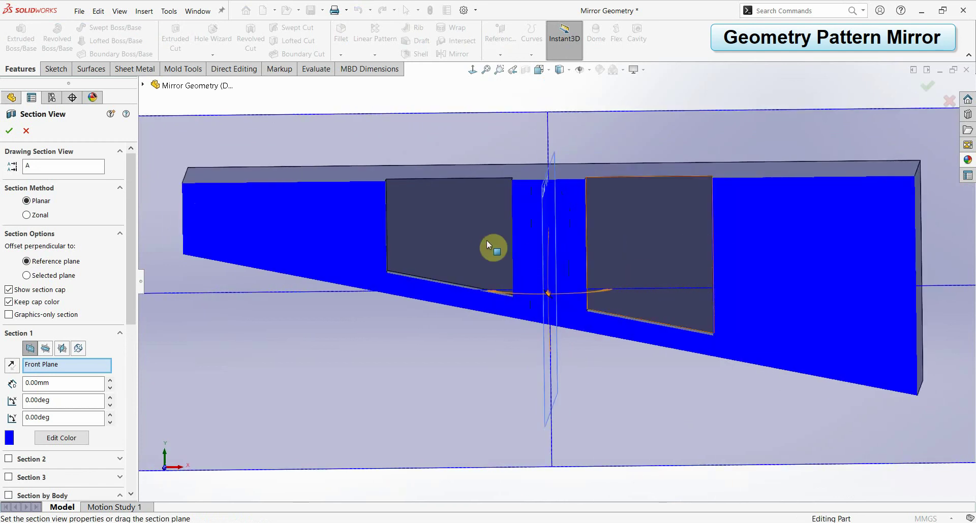
{"action": "left_click", "coordinate": [949, 102]}
Step: Edit Mirror1 with Geometry Pattern checked so the mirrored slot exactly copies the original
{"action": "right_click", "coordinate": [36, 287]}
{"action": "left_click", "coordinate": [37, 261]}
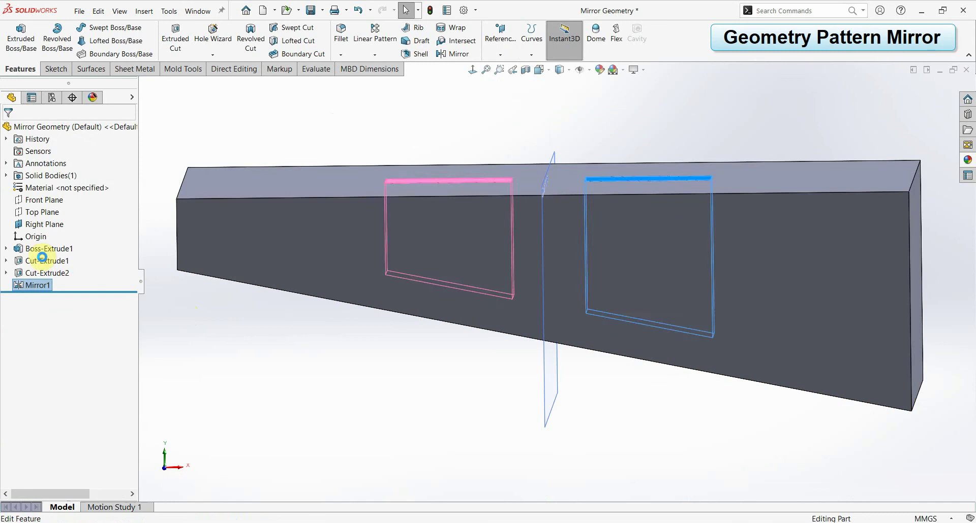
{"action": "left_click", "coordinate": [26, 356]}
{"action": "middle_click_drag", "start_coordinate": [456, 348], "coordinate": [456, 335]}
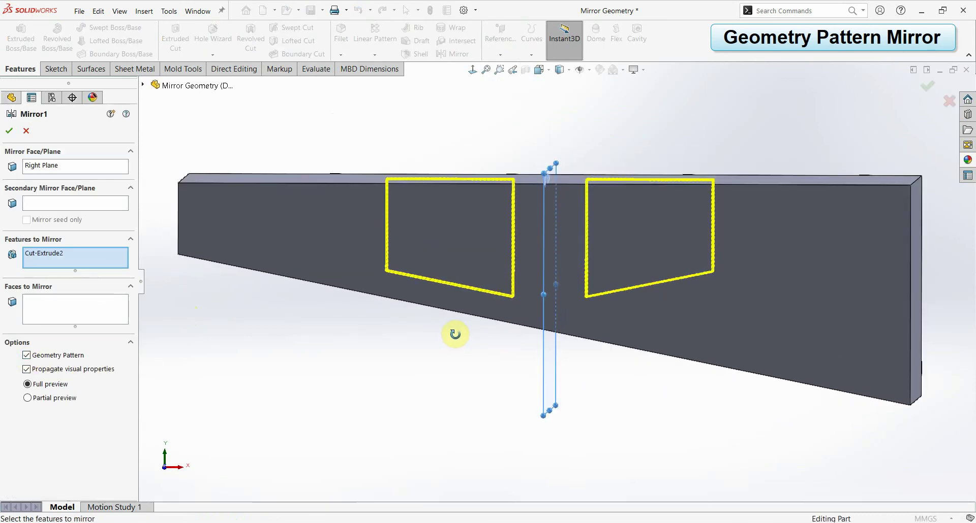
{"action": "left_click", "coordinate": [11, 131]}
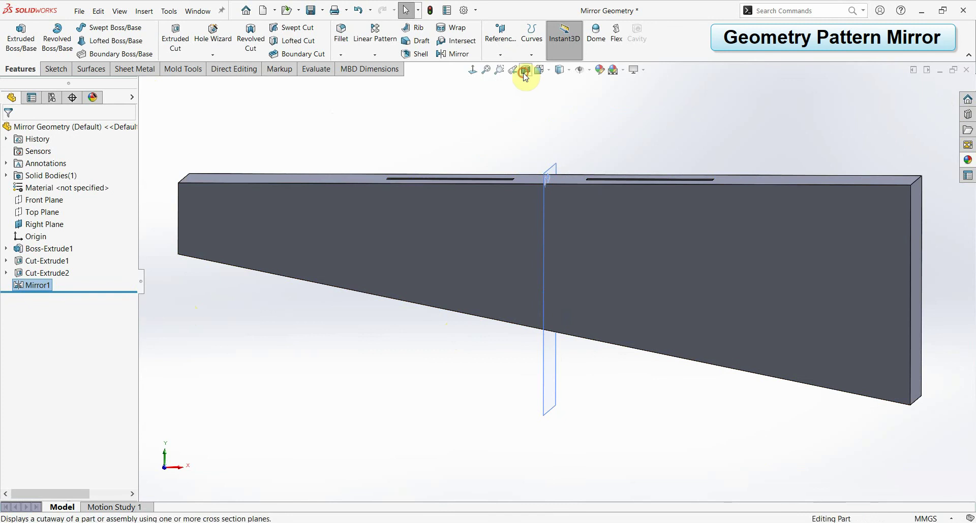
{"action": "left_click", "coordinate": [525, 69]}
Step: Orbit and zoom around the octagonal plate to inspect Plane1, Plane2 and the curved slot
{"action": "mouse_move", "coordinate": [647, 277]}
{"action": "middle_mouse_down"}
{"action": "mouse_move", "coordinate": [632, 331]}
{"action": "mouse_move", "coordinate": [654, 322]}
{"action": "mouse_move", "coordinate": [652, 330]}
{"action": "middle_mouse_up"}
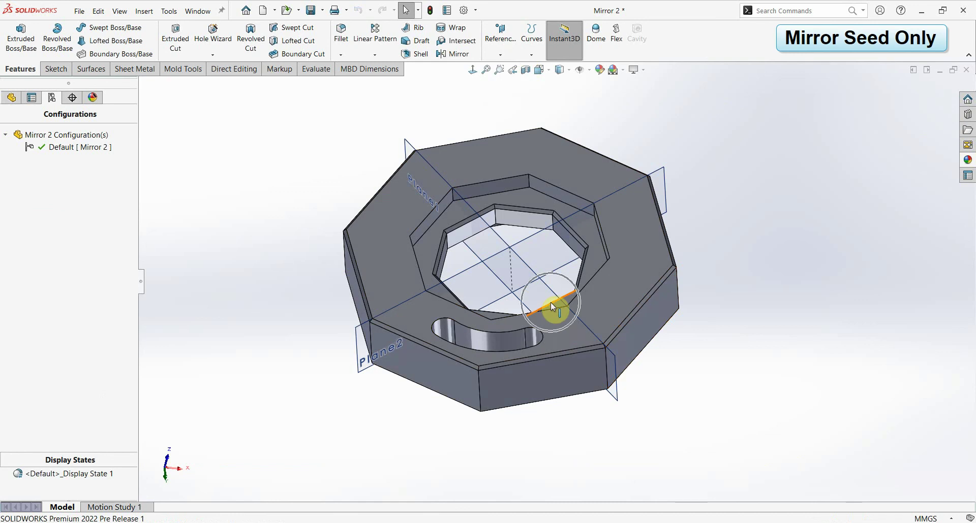
{"action": "scroll", "coordinate": [551, 301], "scroll_direction": "down", "scroll_amount": 3}
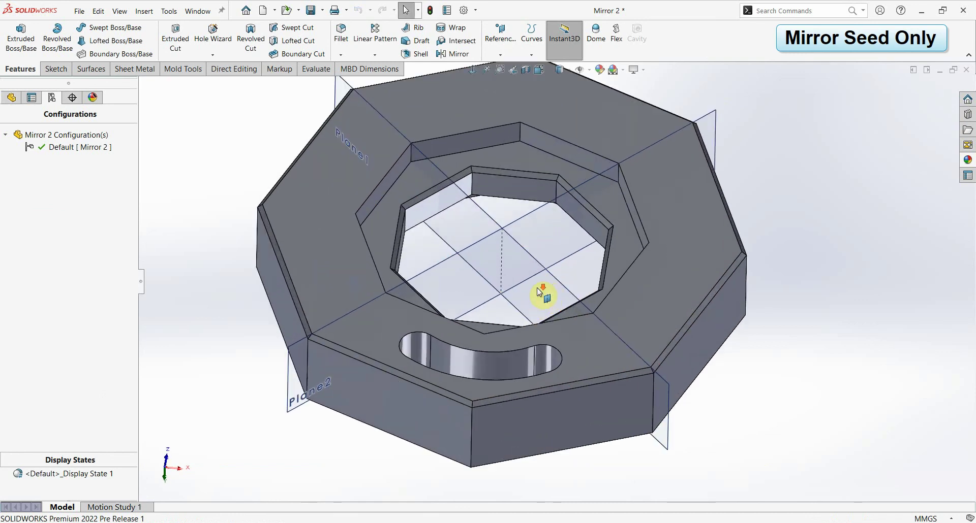
{"action": "middle_click_drag", "start_coordinate": [551, 301], "coordinate": [526, 301]}
{"action": "scroll", "coordinate": [519, 261], "scroll_direction": "up", "scroll_amount": 2}
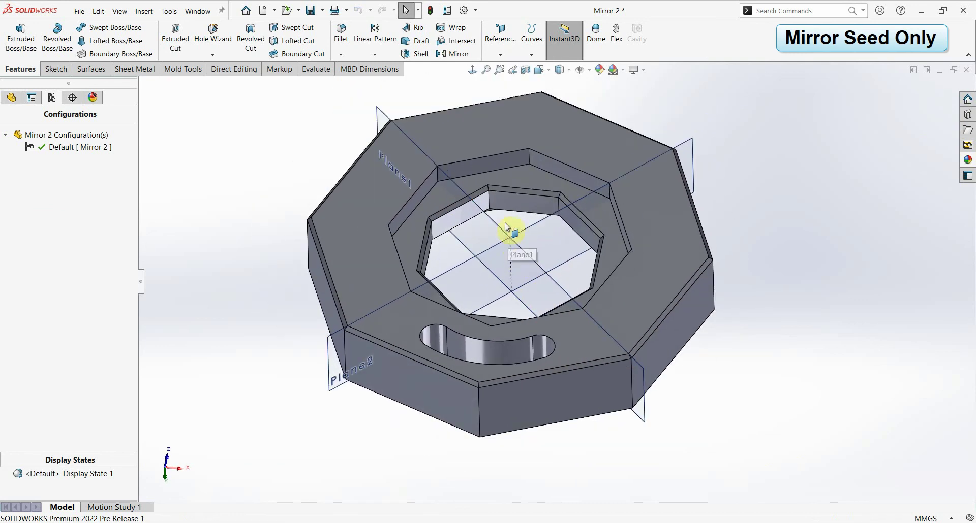
{"action": "mouse_move", "coordinate": [512, 237]}
{"action": "middle_mouse_down"}
{"action": "mouse_move", "coordinate": [500, 306]}
{"action": "mouse_move", "coordinate": [545, 286]}
{"action": "middle_mouse_up"}
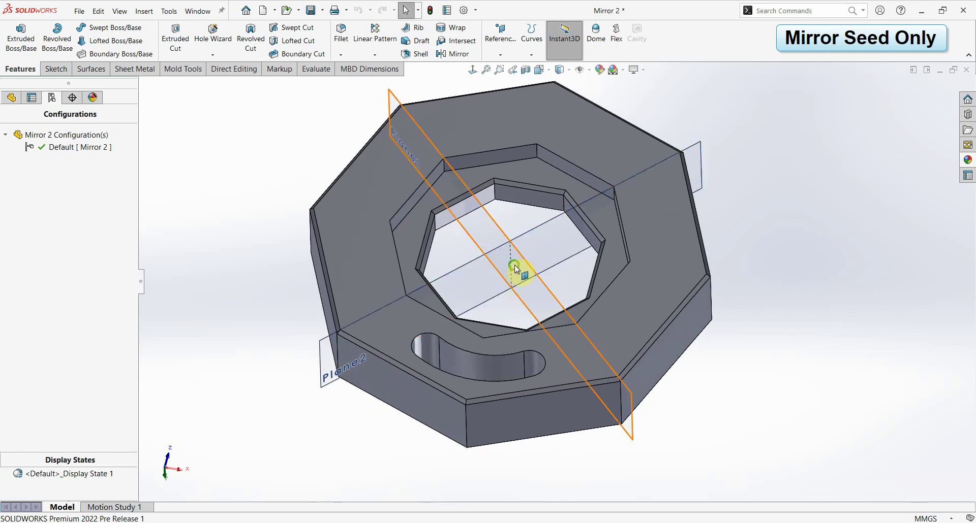
{"action": "middle_click_drag", "start_coordinate": [517, 275], "coordinate": [513, 359]}
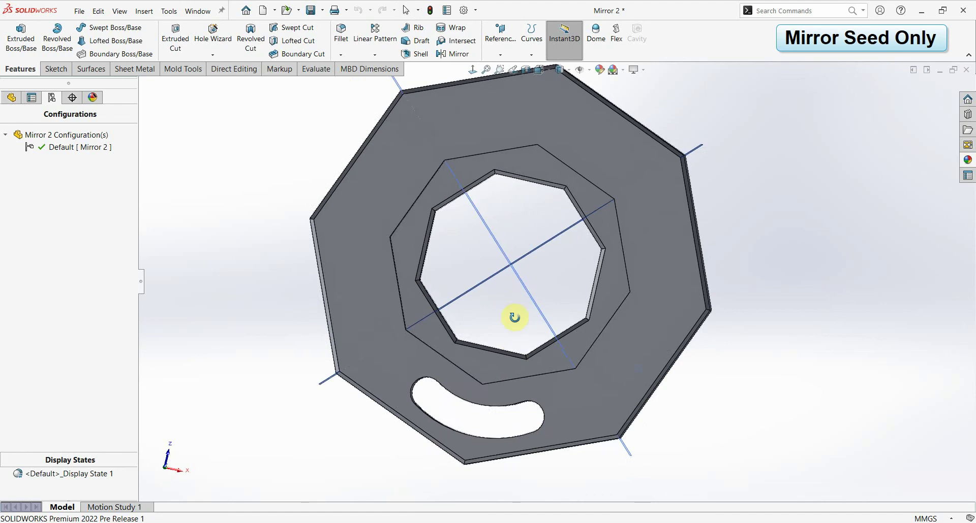
{"action": "middle_click_drag", "start_coordinate": [514, 317], "coordinate": [512, 277]}
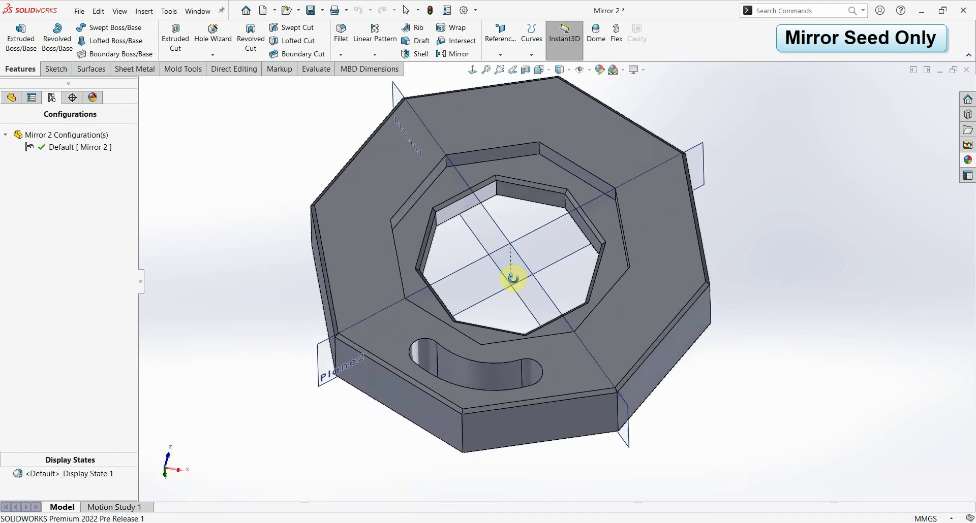
Step: Set up a mirror across Plane1 and Plane2 with Cut-Extrude2 as the feature to mirror
{"action": "left_click", "coordinate": [459, 54]}
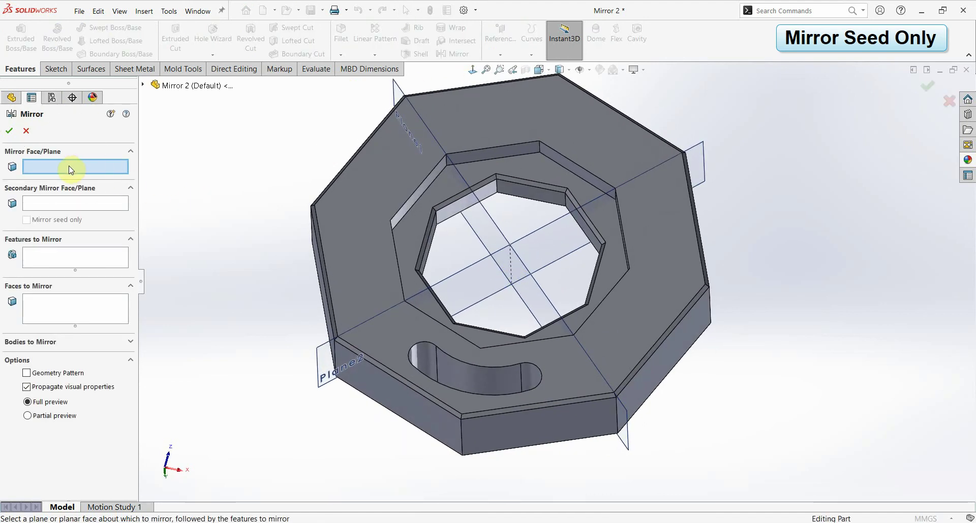
{"action": "left_click", "coordinate": [489, 216]}
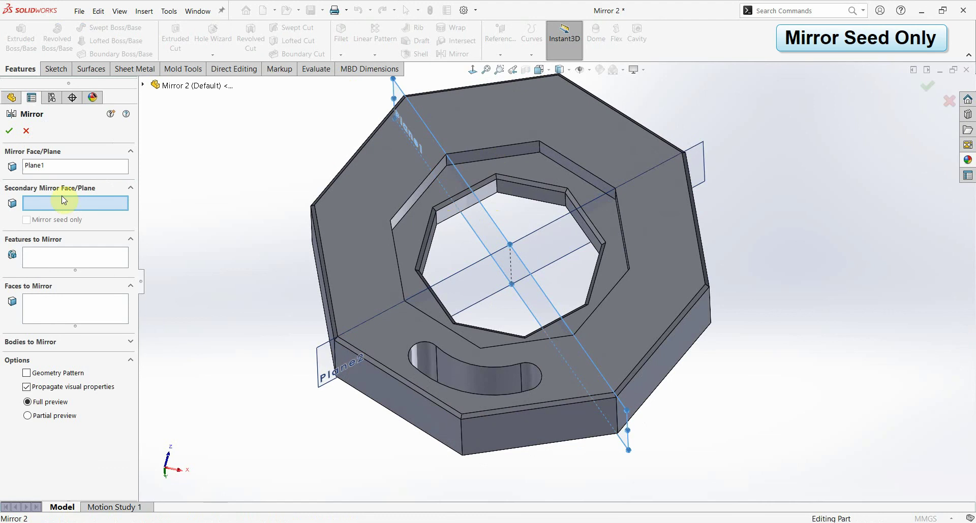
{"action": "left_click", "coordinate": [539, 238]}
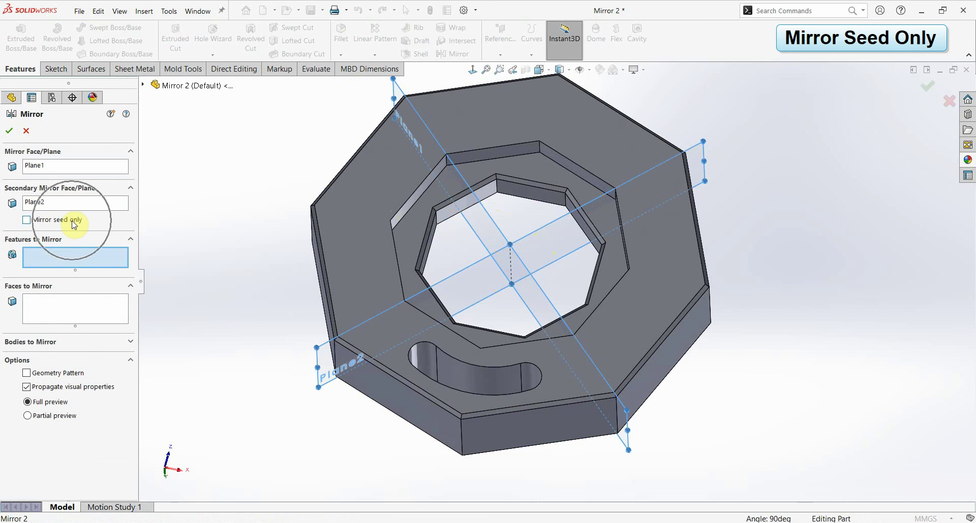
{"action": "middle_click_drag", "start_coordinate": [529, 301], "coordinate": [532, 271]}
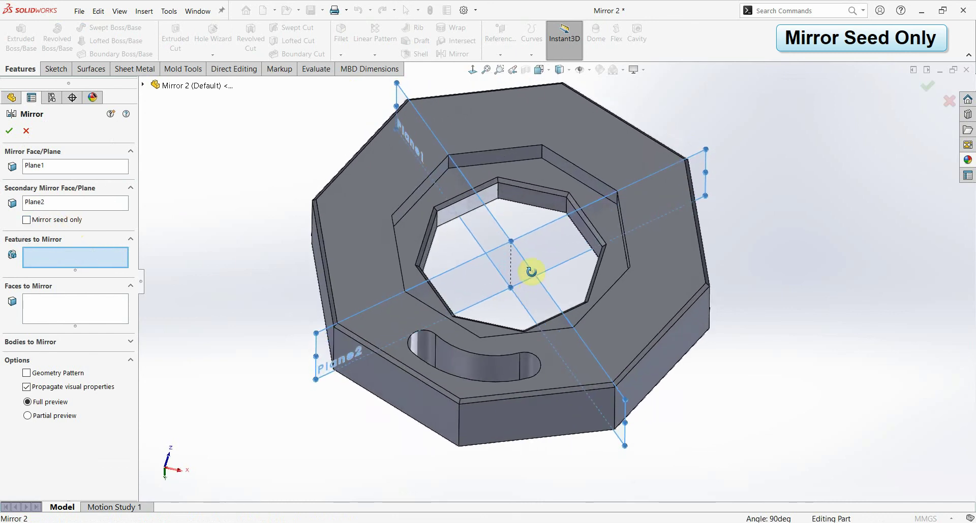
{"action": "mouse_move", "coordinate": [522, 361]}
{"action": "middle_mouse_down"}
{"action": "mouse_move", "coordinate": [501, 380]}
{"action": "mouse_move", "coordinate": [496, 443]}
{"action": "mouse_move", "coordinate": [493, 399]}
{"action": "mouse_move", "coordinate": [500, 470]}
{"action": "mouse_move", "coordinate": [497, 462]}
{"action": "middle_mouse_up"}
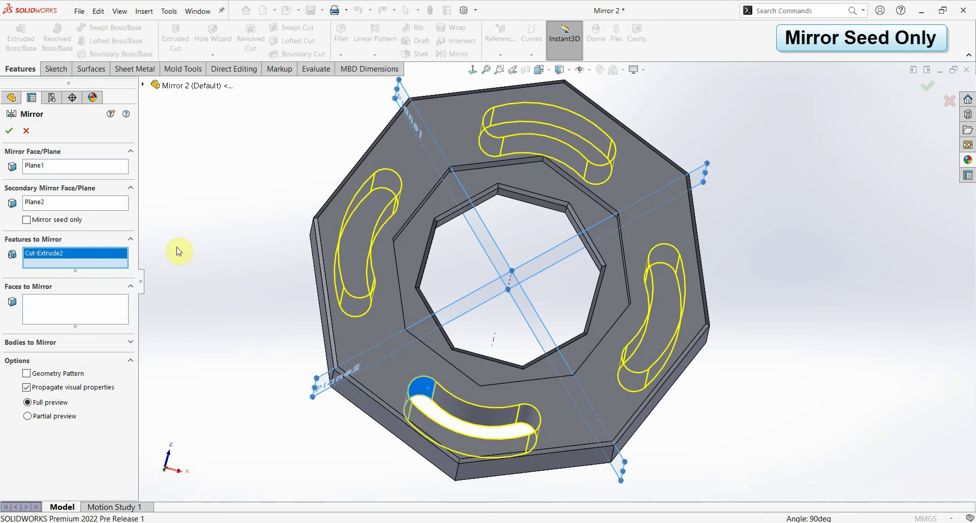
Step: Leave Mirror seed only off and accept the mirror, giving four curved slots
{"action": "left_click", "coordinate": [25, 219]}
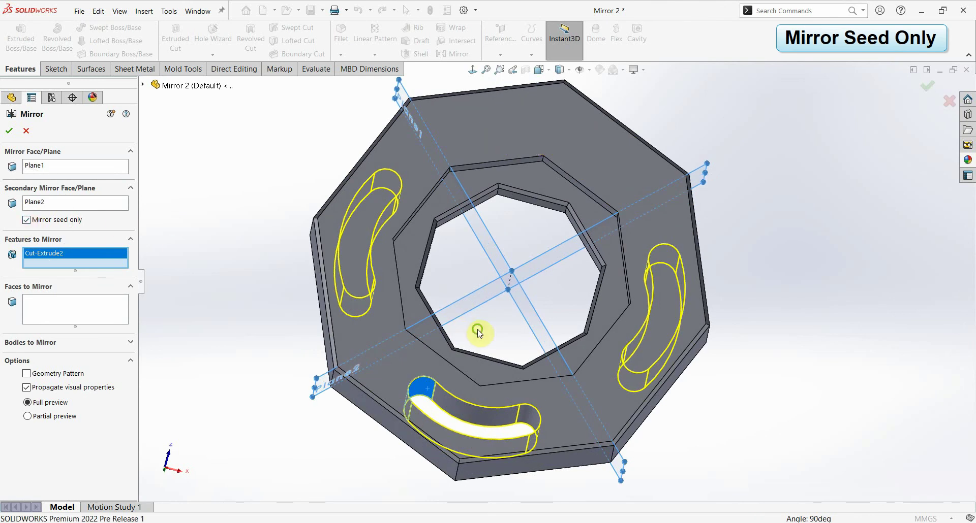
{"action": "mouse_move", "coordinate": [475, 326]}
{"action": "middle_mouse_down"}
{"action": "mouse_move", "coordinate": [462, 258]}
{"action": "mouse_move", "coordinate": [473, 342]}
{"action": "mouse_move", "coordinate": [616, 362]}
{"action": "mouse_move", "coordinate": [551, 366]}
{"action": "middle_mouse_up"}
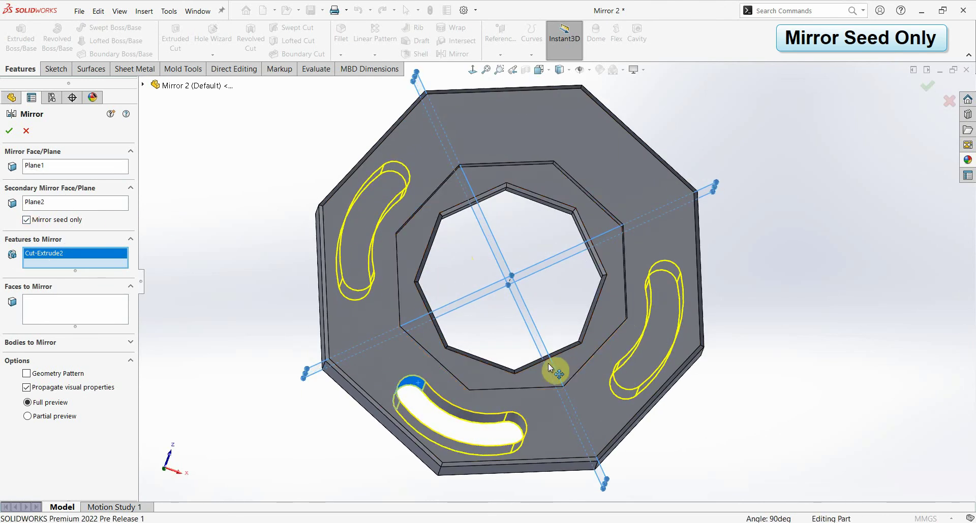
{"action": "left_click", "coordinate": [563, 132]}
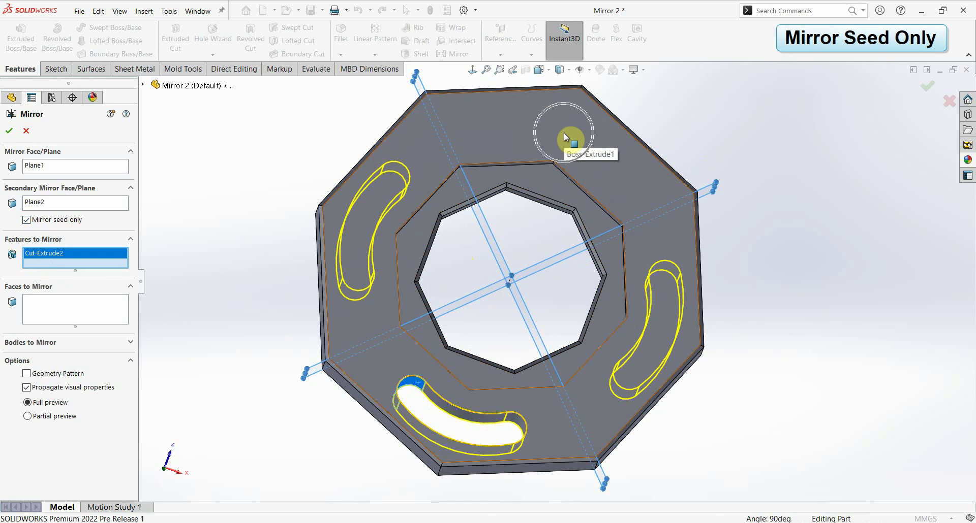
{"action": "left_click", "coordinate": [27, 220]}
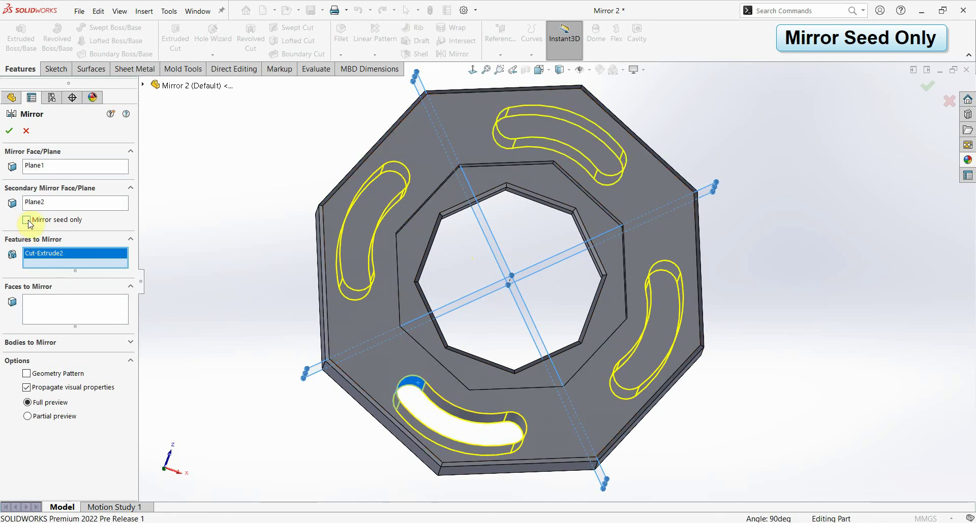
{"action": "left_click", "coordinate": [9, 131]}
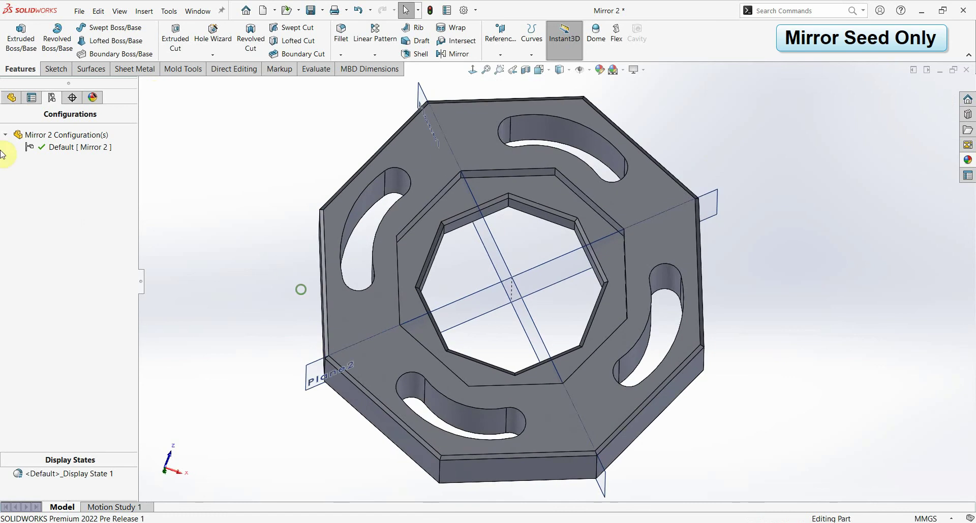
Step: Edit Mirror1 to enable Mirror seed only, leaving three curved slots on the plate
{"action": "left_click", "coordinate": [11, 97]}
{"action": "right_click", "coordinate": [41, 357]}
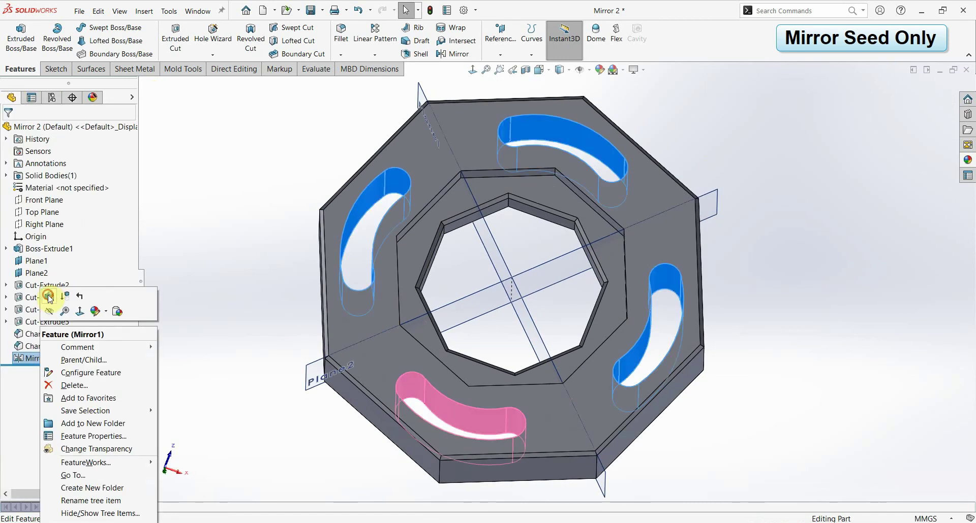
{"action": "left_click", "coordinate": [48, 297]}
{"action": "left_click", "coordinate": [28, 221]}
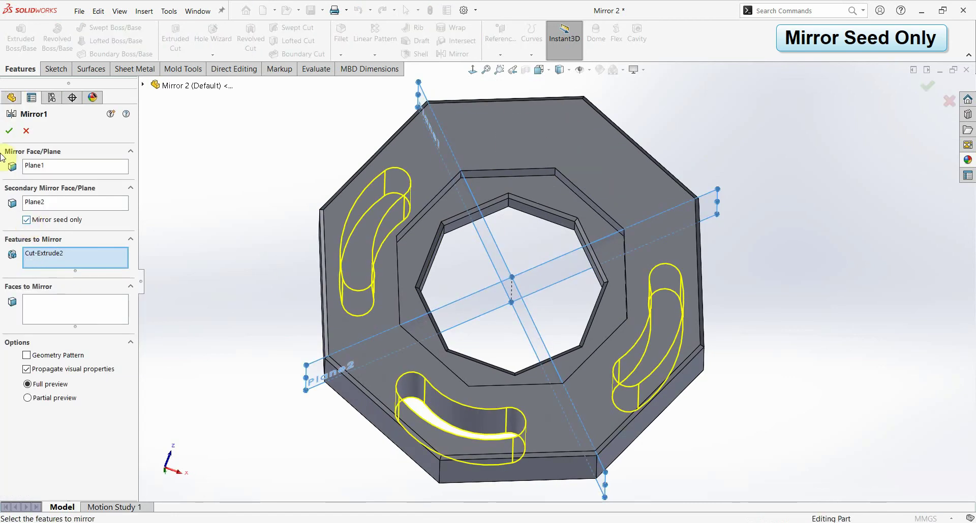
{"action": "mouse_move", "coordinate": [426, 323]}
{"action": "middle_mouse_down"}
{"action": "mouse_move", "coordinate": [445, 308]}
{"action": "mouse_move", "coordinate": [426, 311]}
{"action": "middle_mouse_up"}
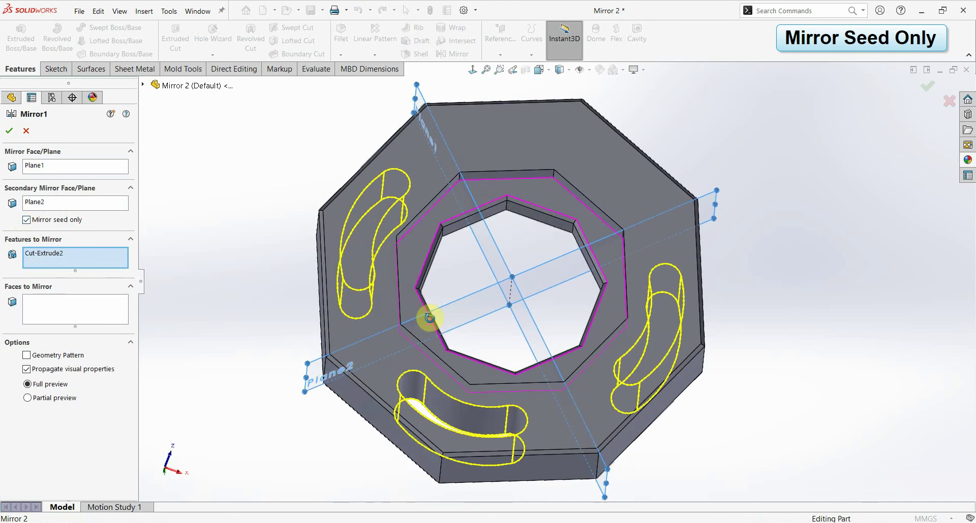
{"action": "right_click", "coordinate": [577, 160]}
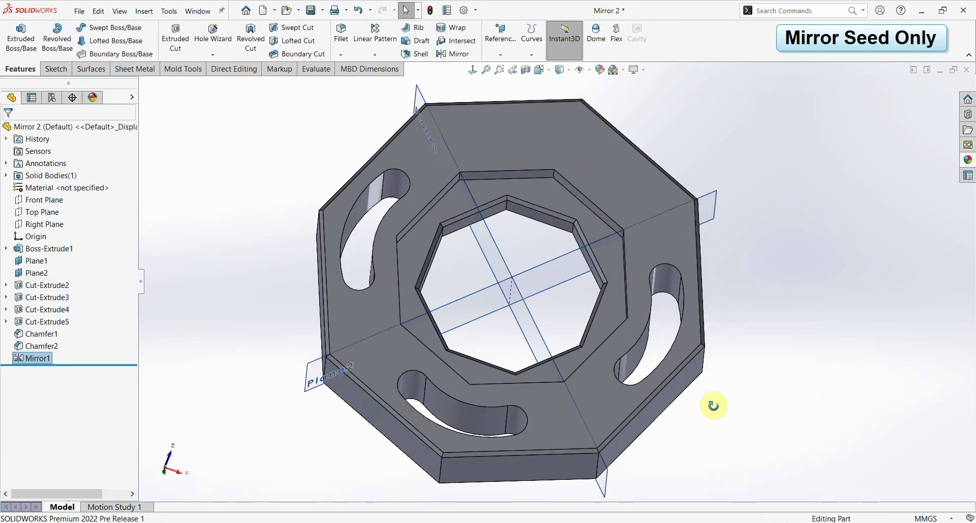
{"action": "middle_click_drag", "start_coordinate": [713, 406], "coordinate": [711, 383]}
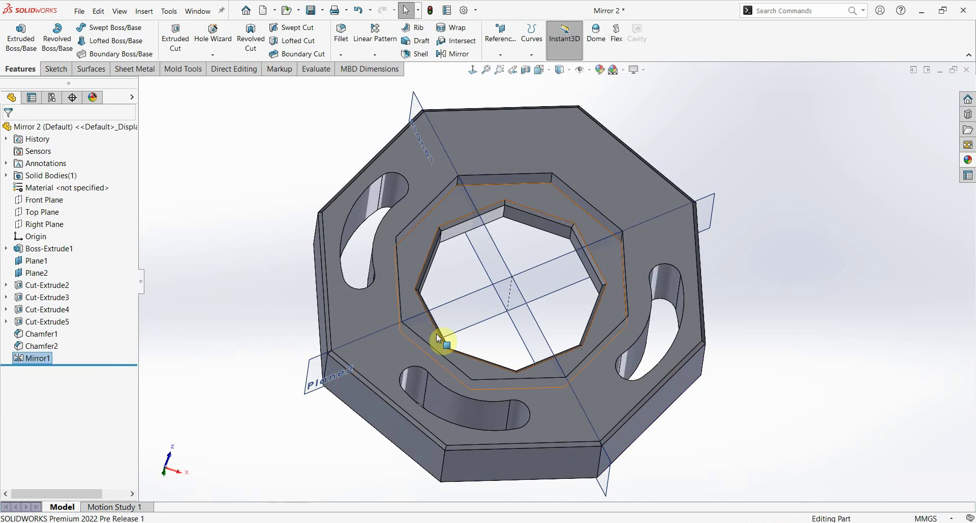